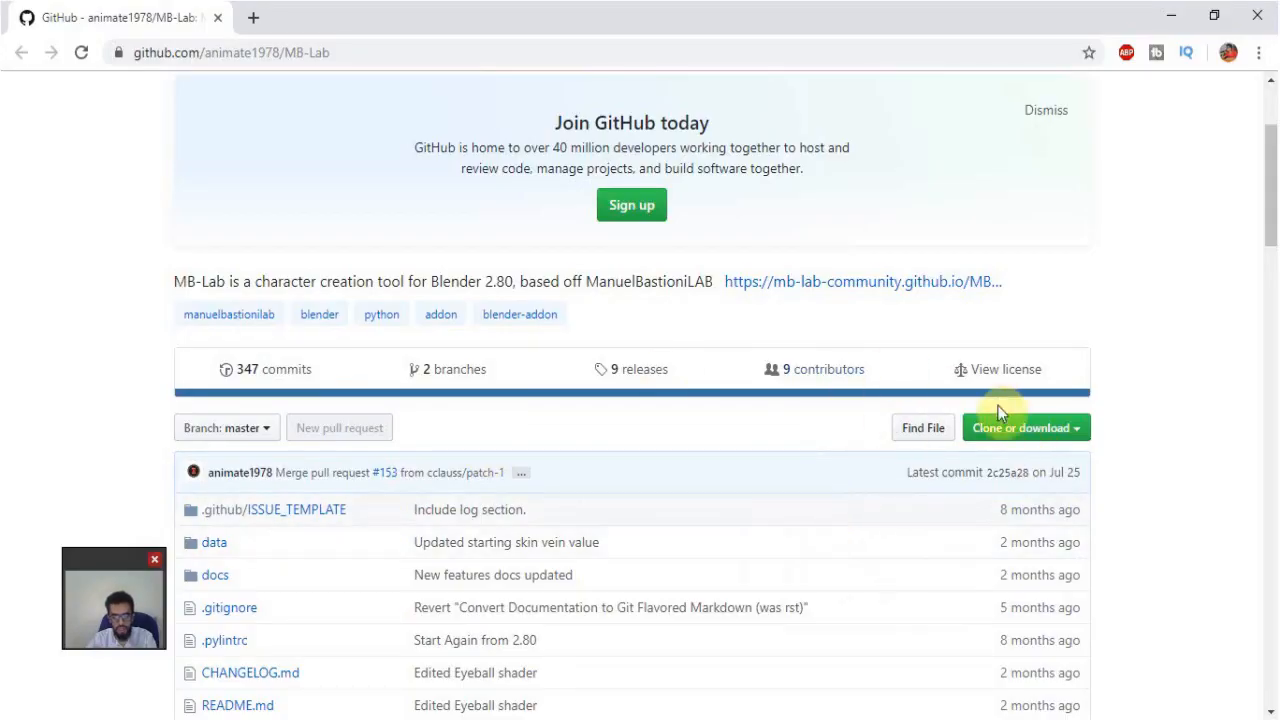
# Show the download options of the MB-Lab repository on GitHub and switch to Blender.
pyautogui.click(1067, 430)
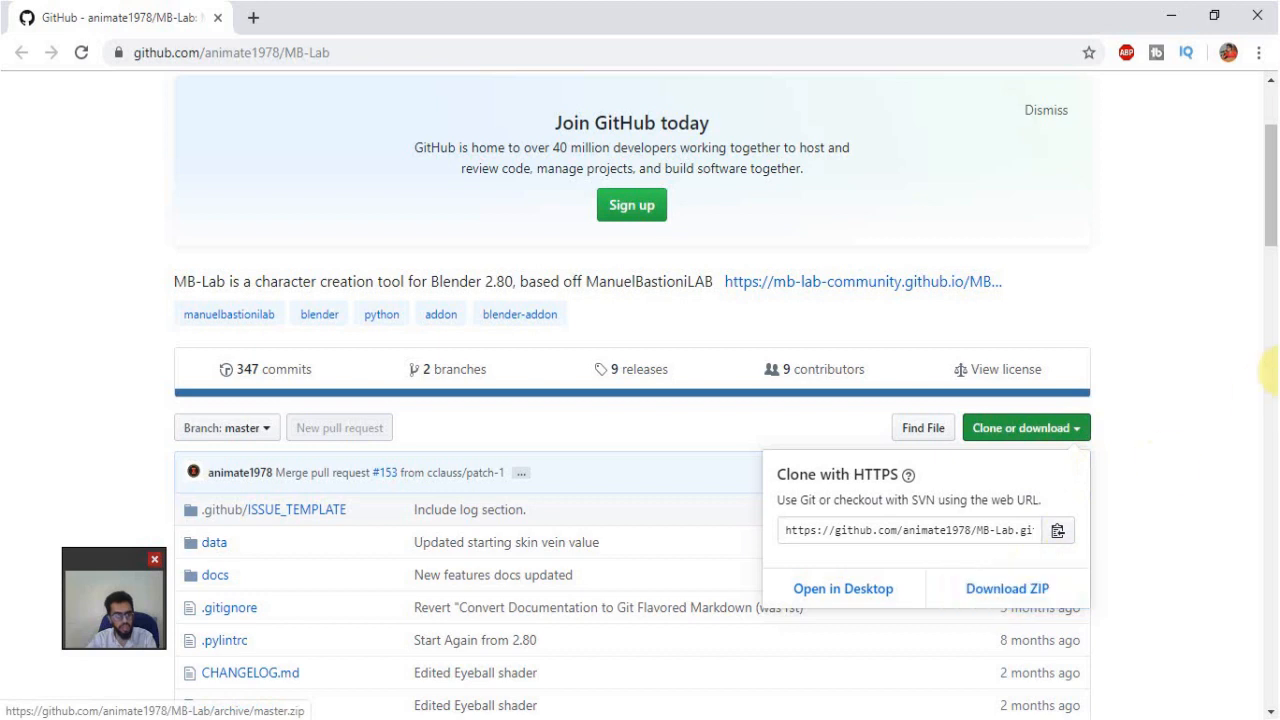
pyautogui.click(1169, 26)
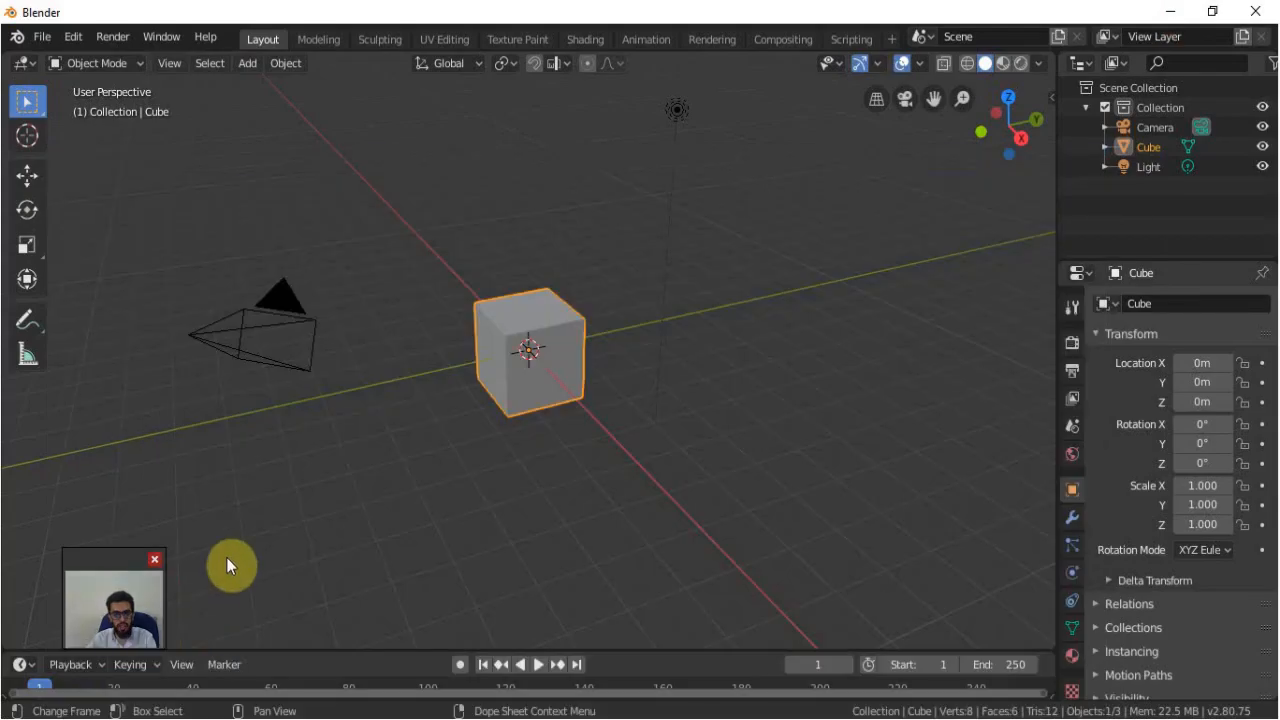
# Install the add-on file MB-Lab-master.zip from D:\Blender addons\ through the preferences.
pyautogui.click(72, 37)
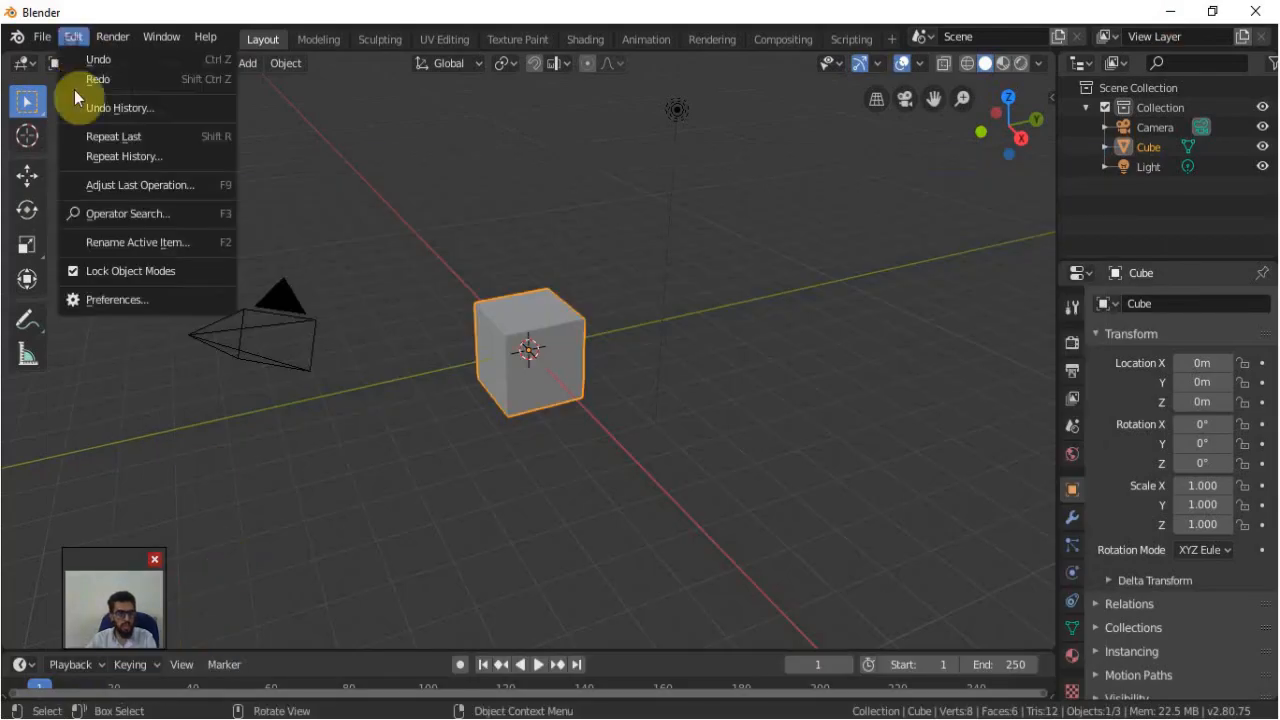
pyautogui.click(111, 300)
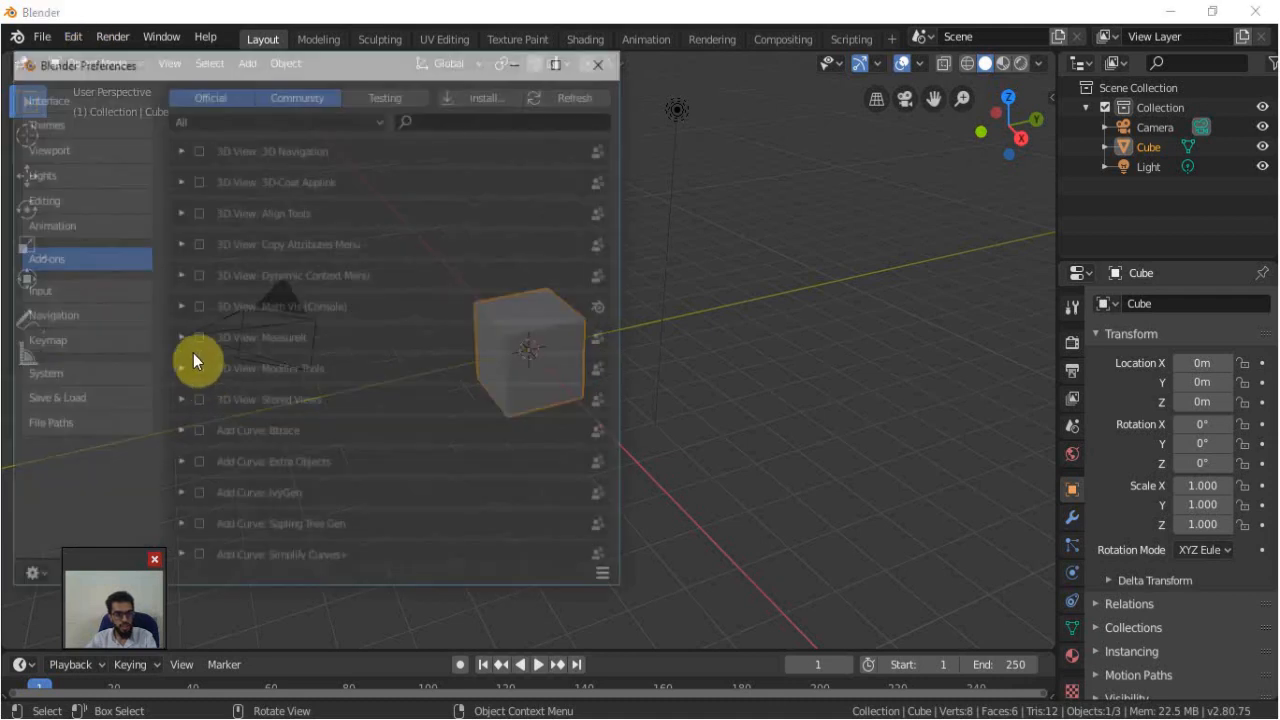
pyautogui.click(484, 93)
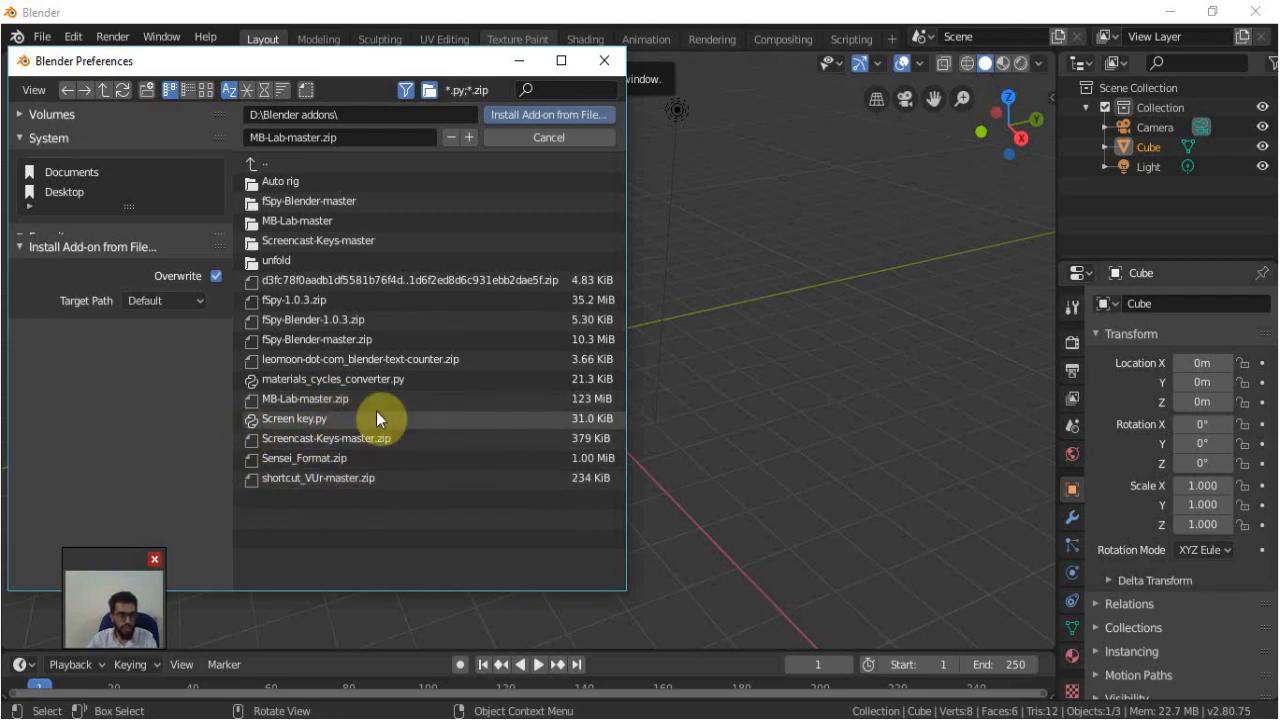
pyautogui.click(270, 397)
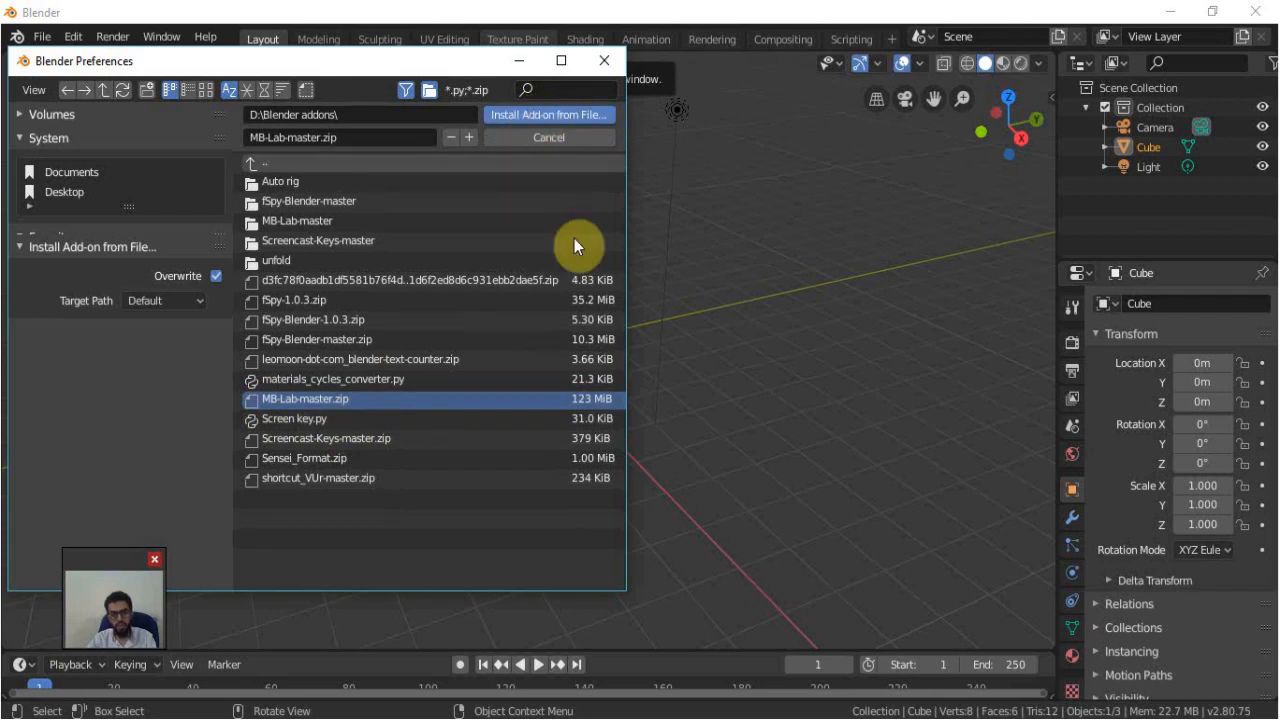
pyautogui.press('Return')
# Search the add-ons for "mb" and enable Characters: MB-Lab, expanding its details before closing the preferences.
pyautogui.click(466, 120)
pyautogui.write('mb')
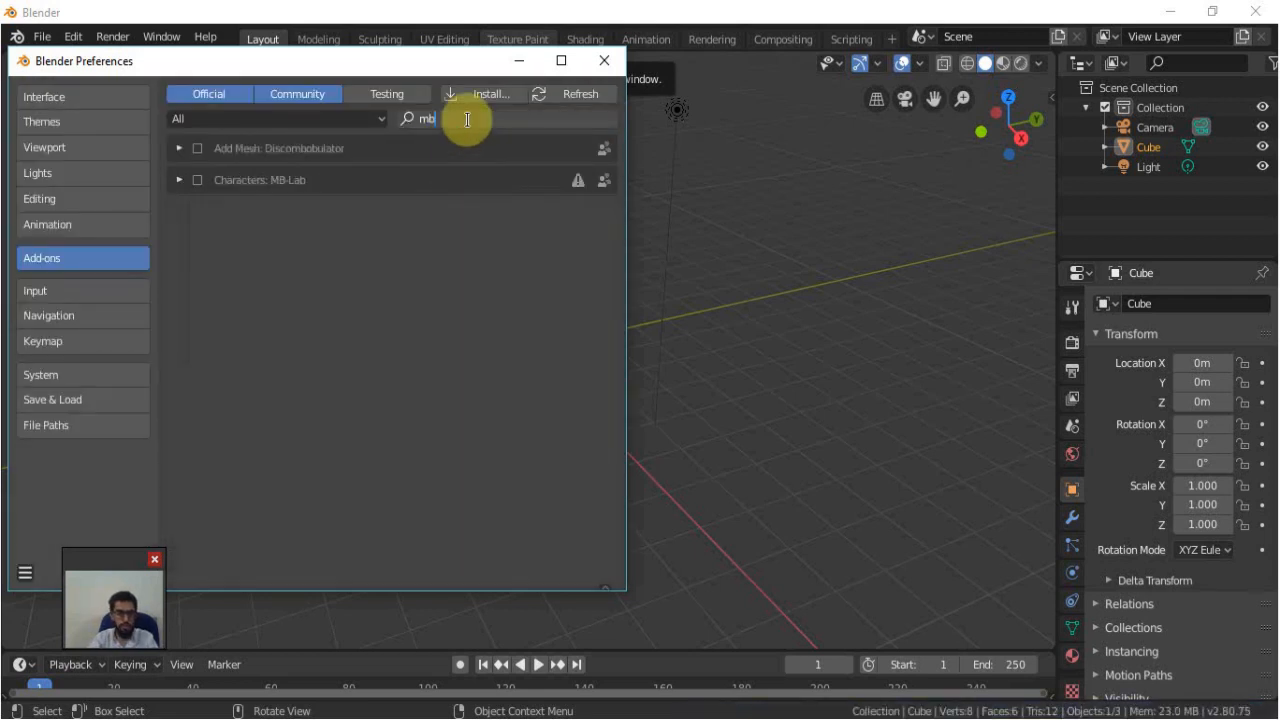
pyautogui.press('Return')
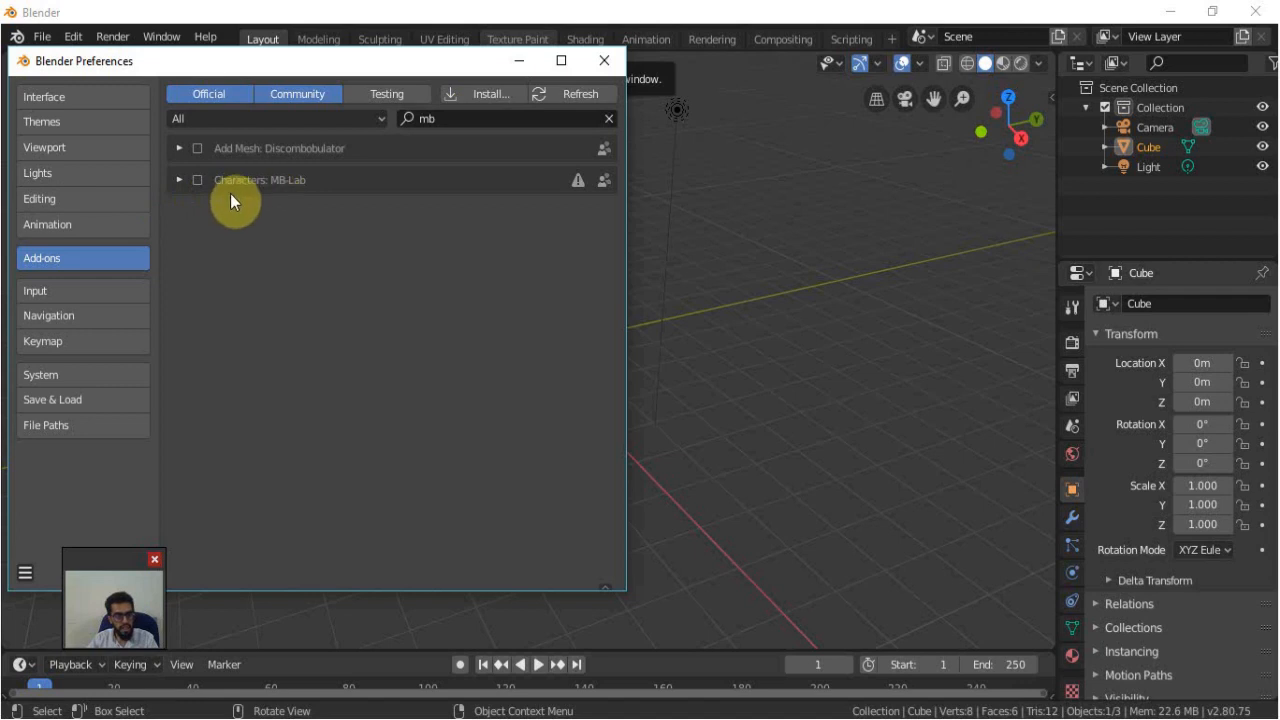
pyautogui.click(197, 180)
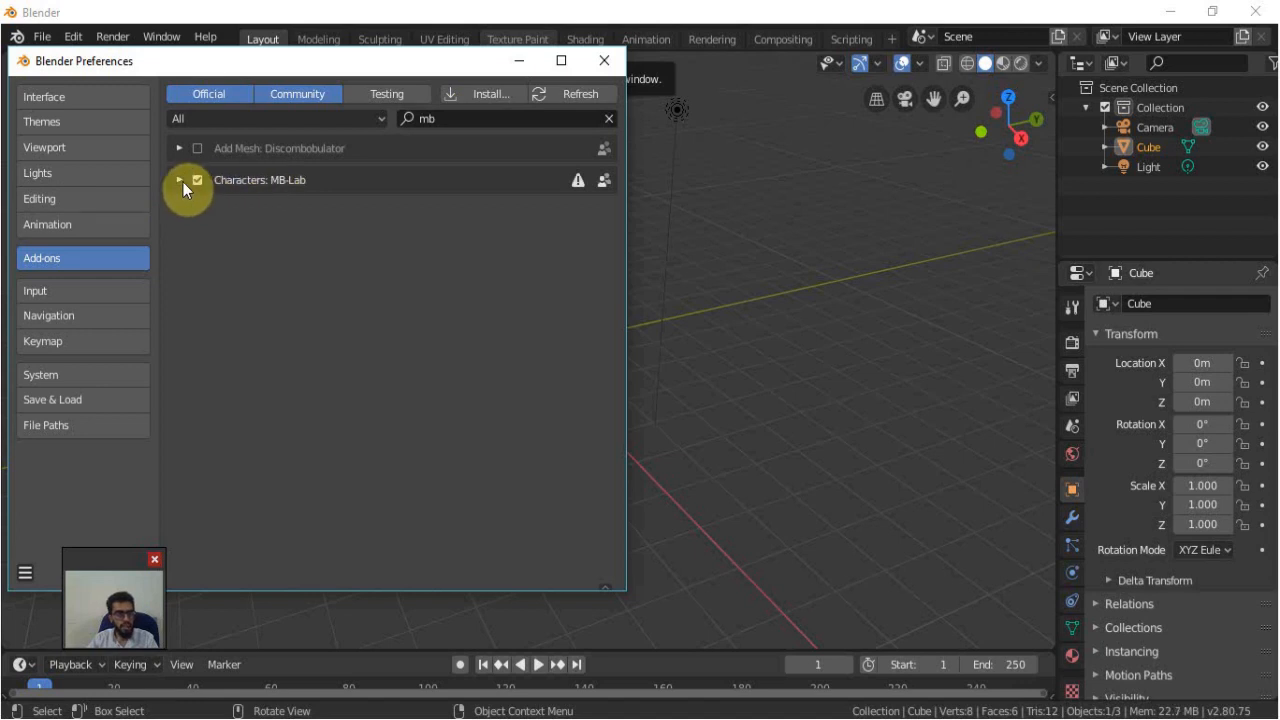
pyautogui.click(177, 180)
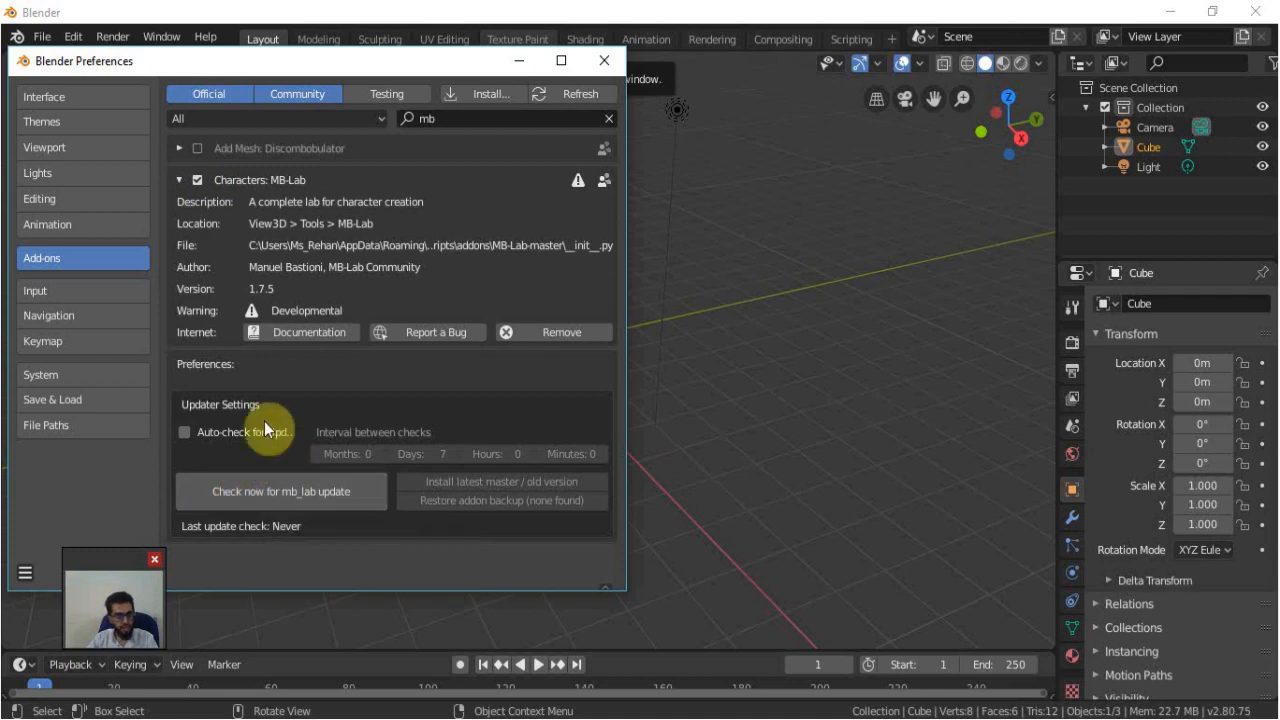
pyautogui.click(602, 62)
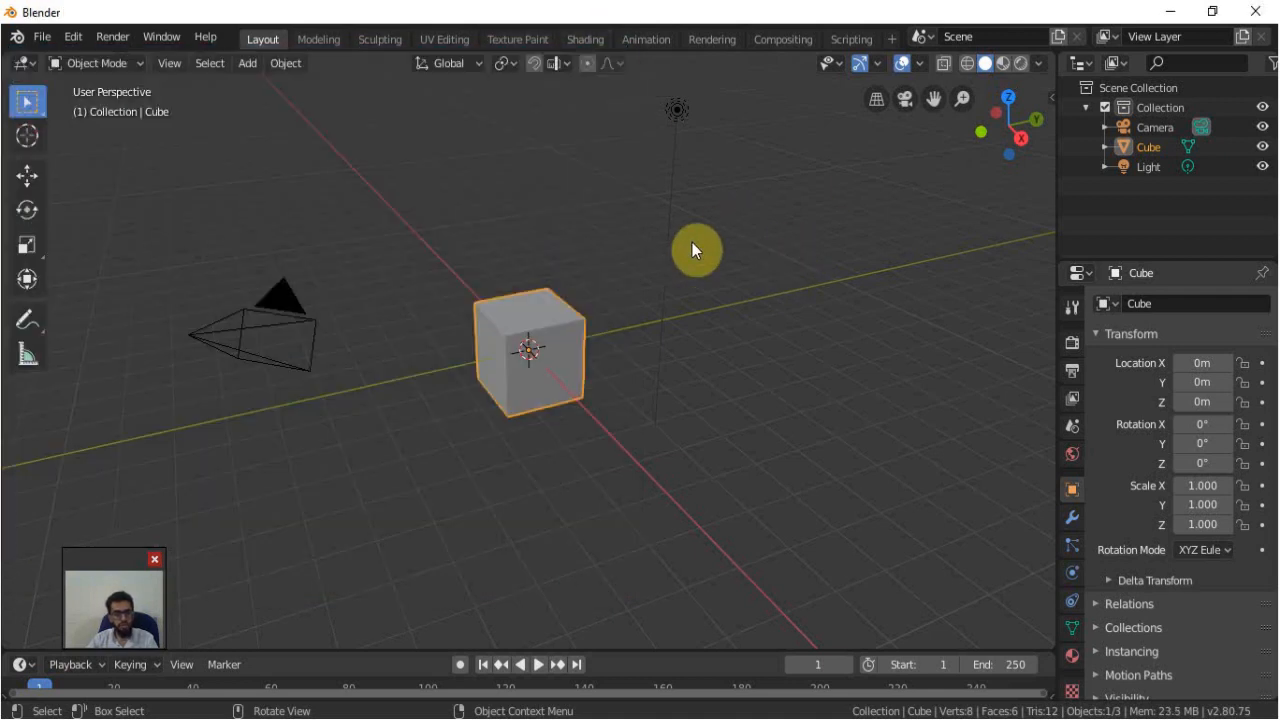
# Delete the default cube from the scene.
pyautogui.press('x')
pyautogui.click(692, 244)
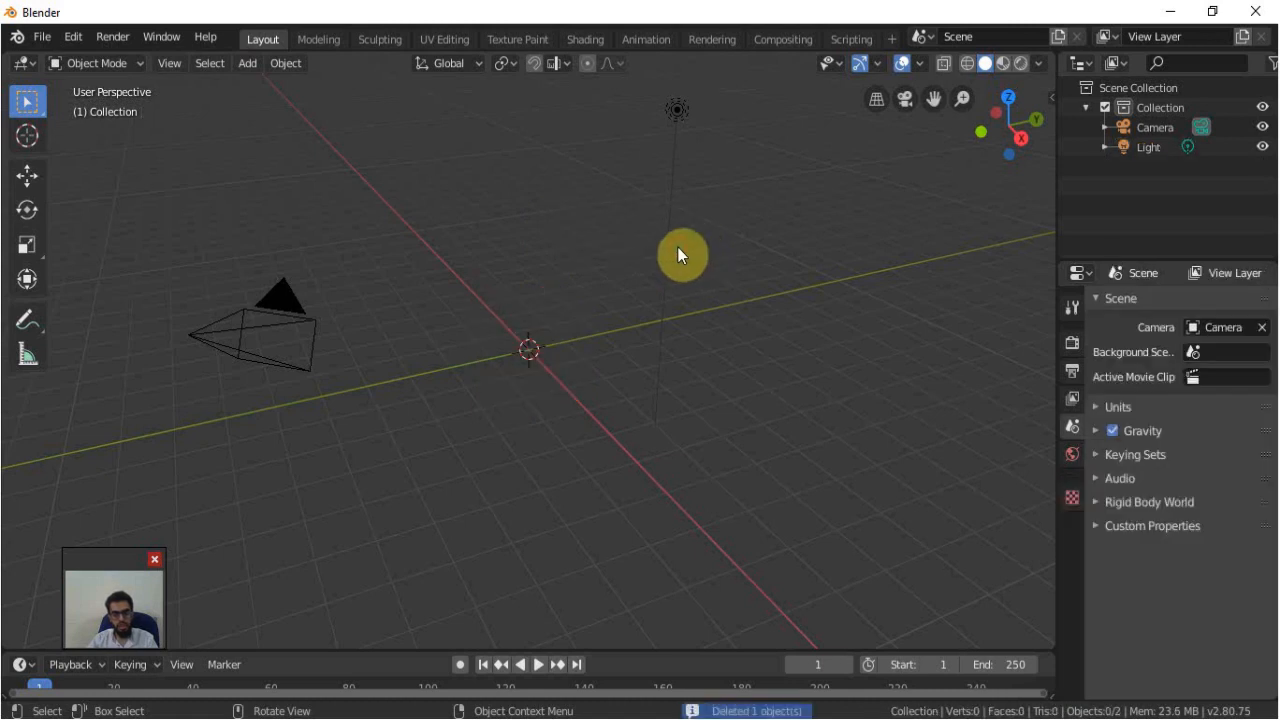
# Create a Male elf (M_ft01) character with MB-Lab, using the Cycles engine.
pyautogui.click(1052, 94)
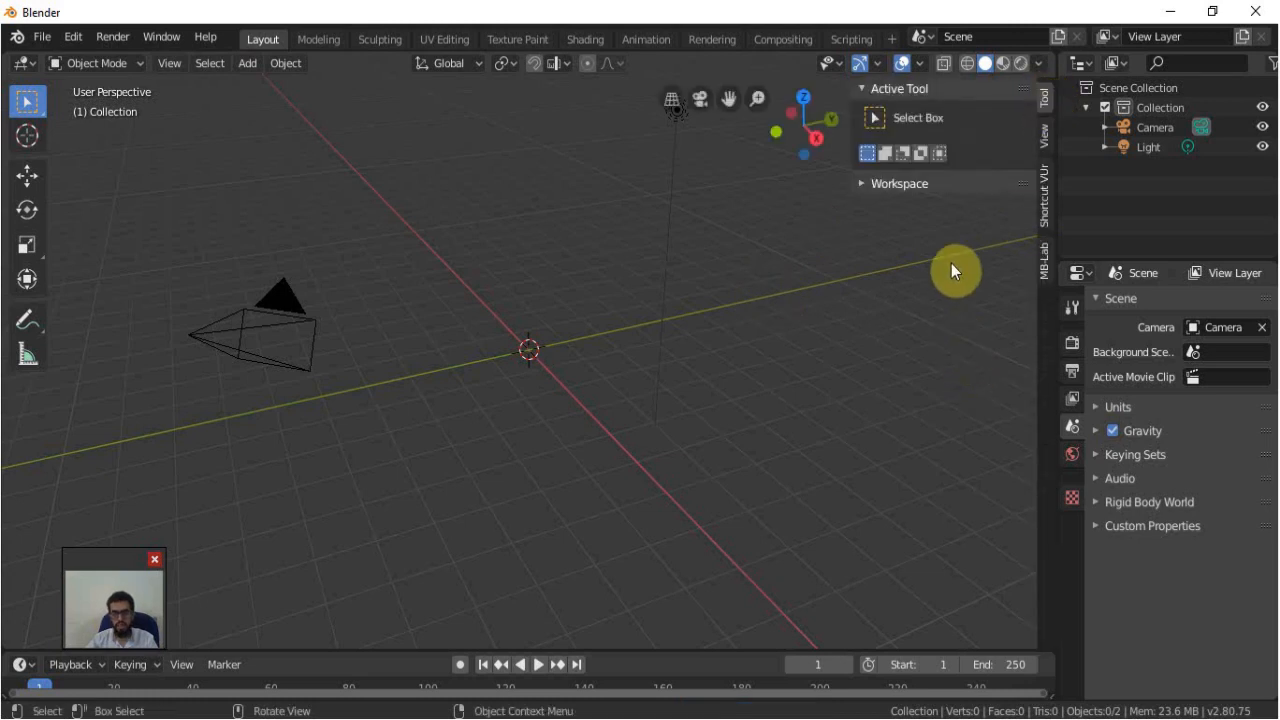
pyautogui.click(1045, 264)
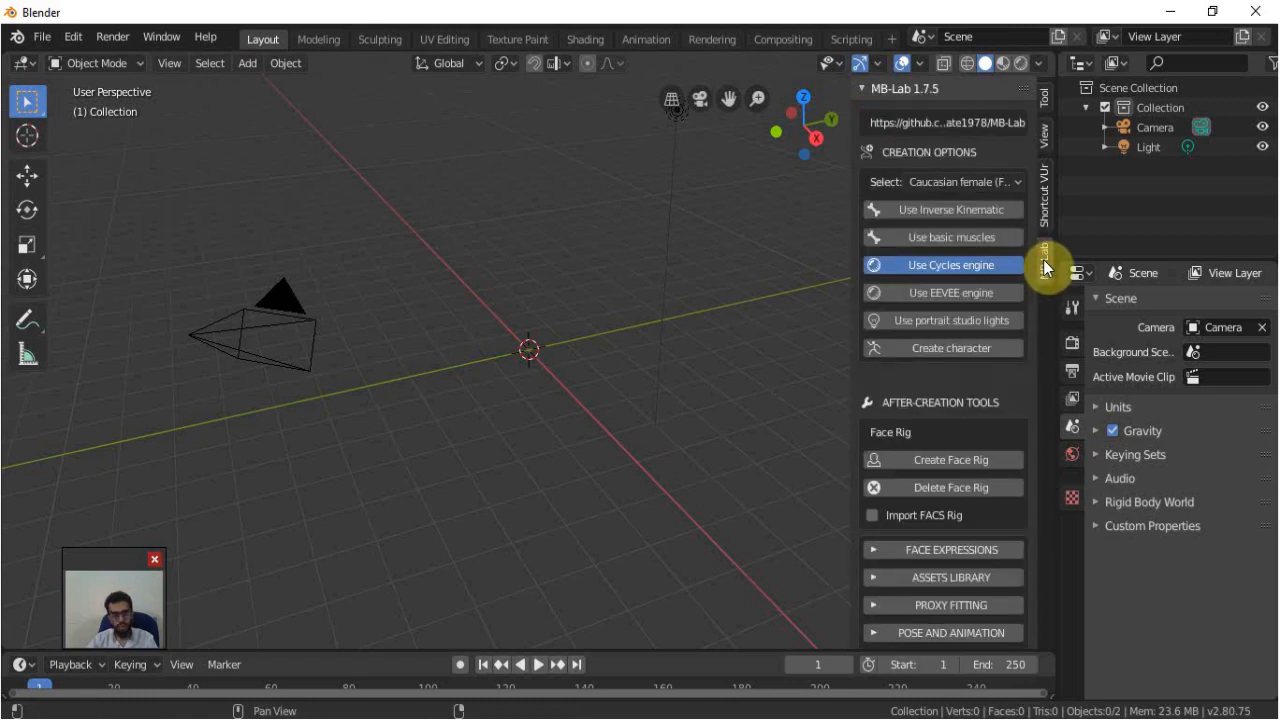
pyautogui.click(962, 183)
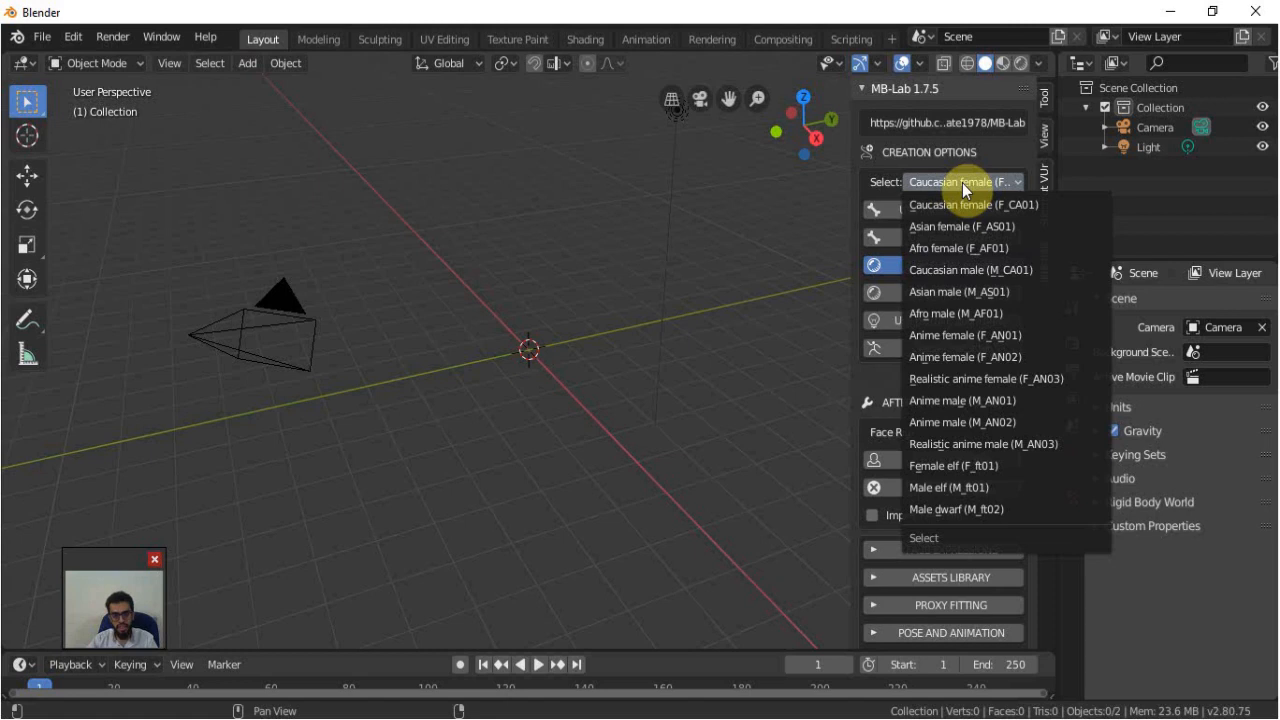
pyautogui.click(955, 488)
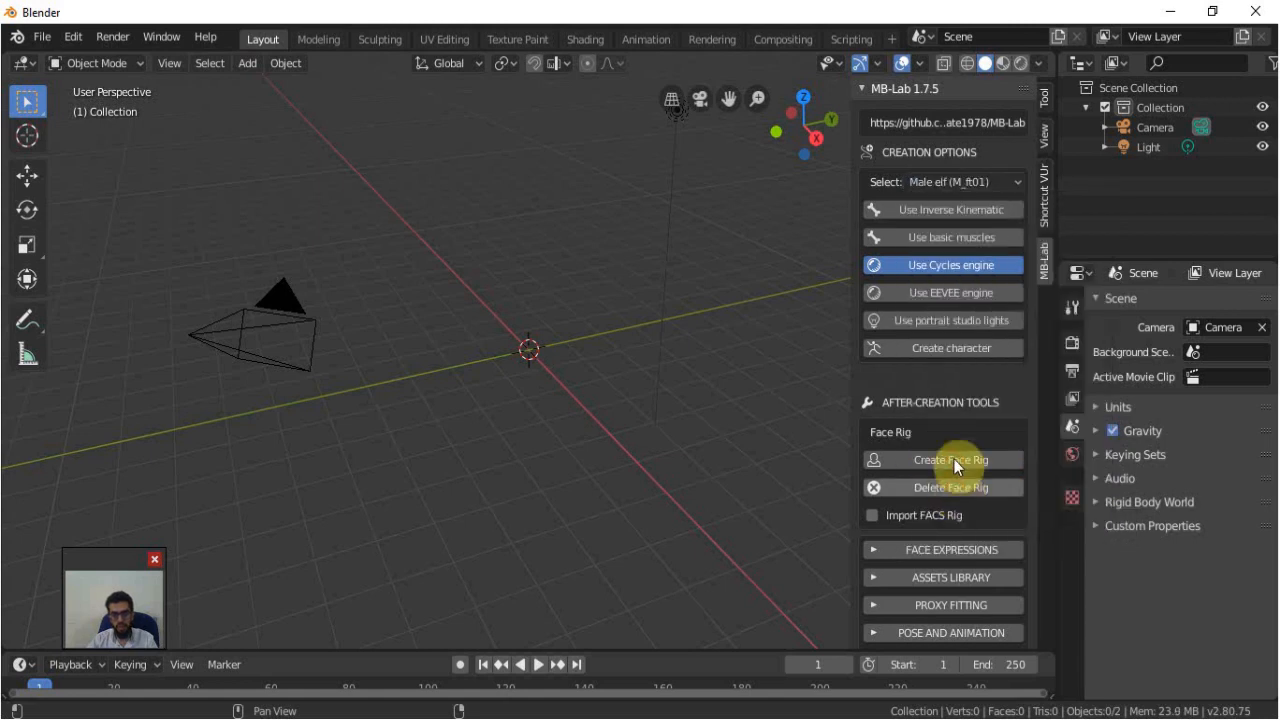
pyautogui.click(933, 348)
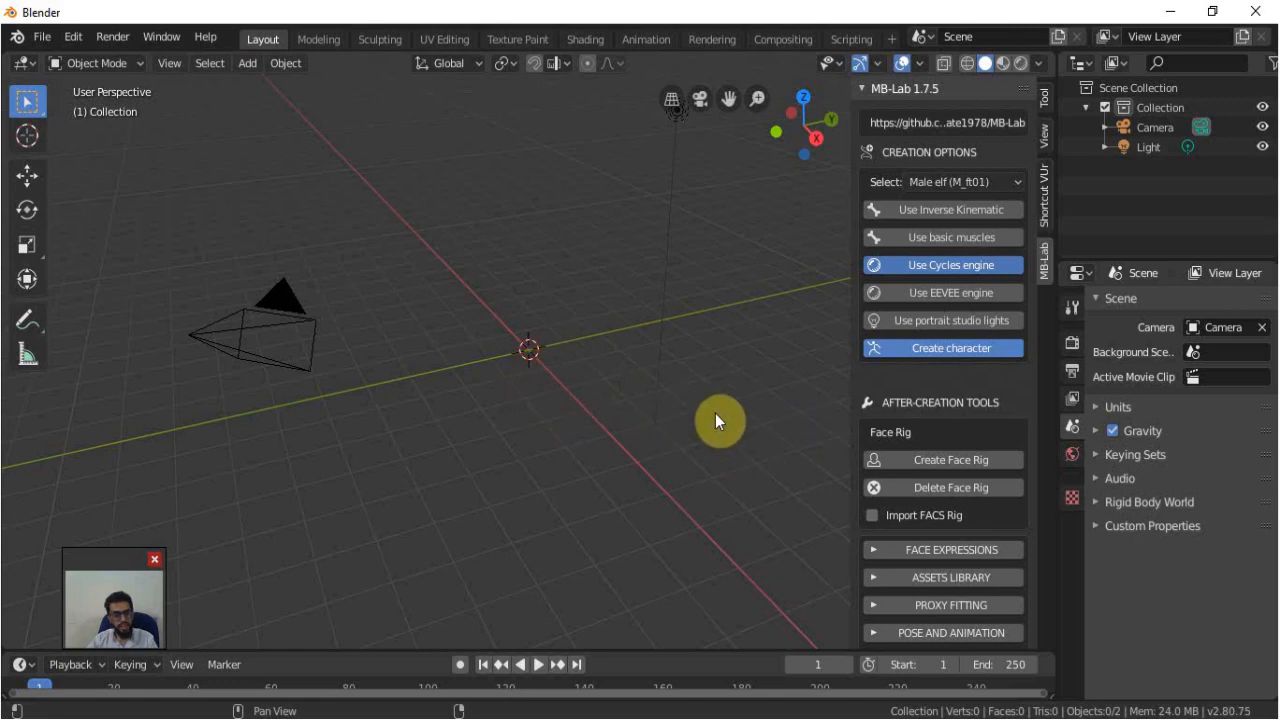
# Examine the new elf character from head to feet in the front orthographic view.
pyautogui.moveTo(543, 312); pyautogui.dragTo(653, 331, button='middle')
pyautogui.press('KP_1')
pyautogui.scroll(7, 606, 324)
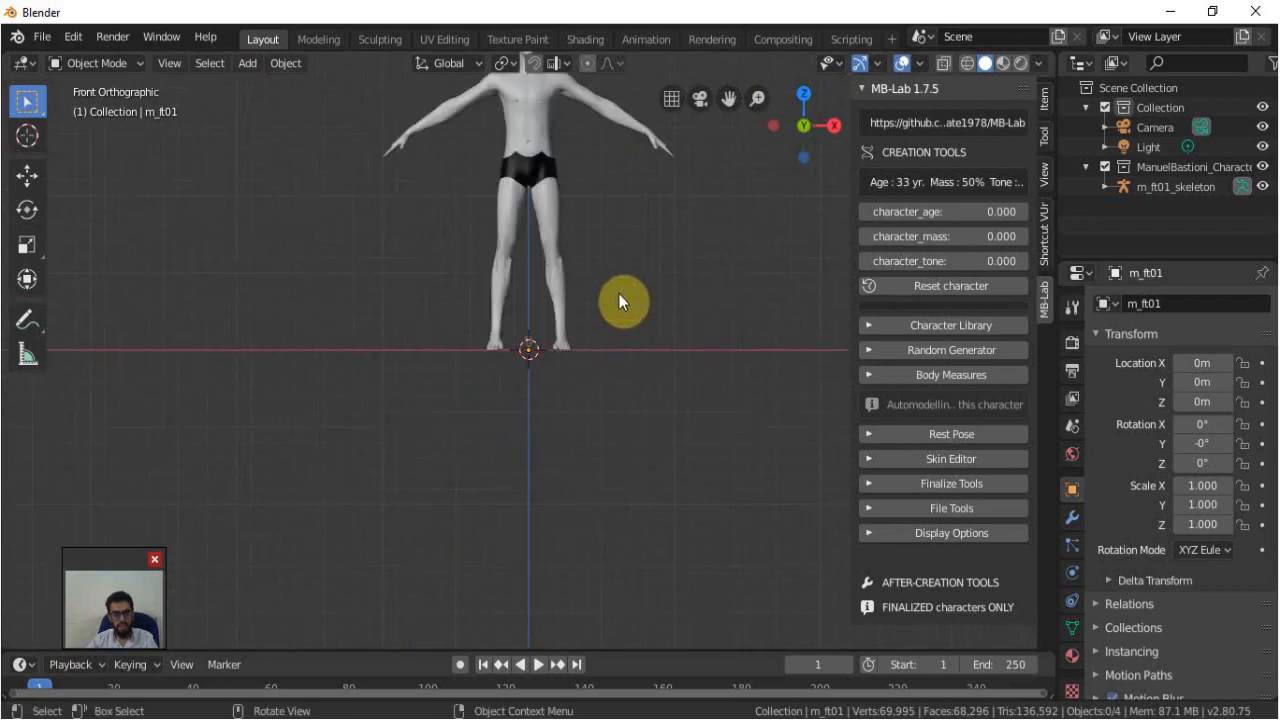
pyautogui.keyDown('shift'); pyautogui.moveTo(619, 294); pyautogui.dragTo(614, 394, button='middle'); pyautogui.keyUp('shift')
pyautogui.keyDown('shift'); pyautogui.moveTo(604, 251); pyautogui.dragTo(604, 314, button='middle'); pyautogui.keyUp('shift')
pyautogui.scroll(1, 585, 273)
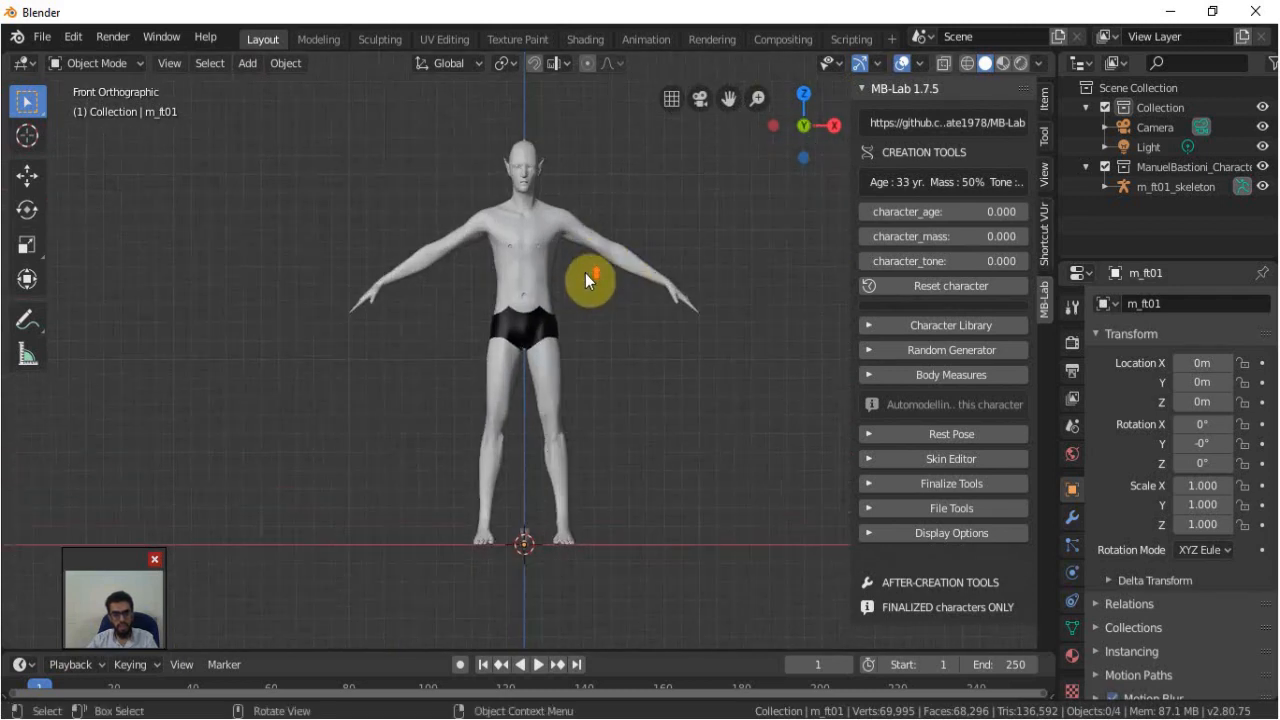
pyautogui.scroll(1, 585, 273)
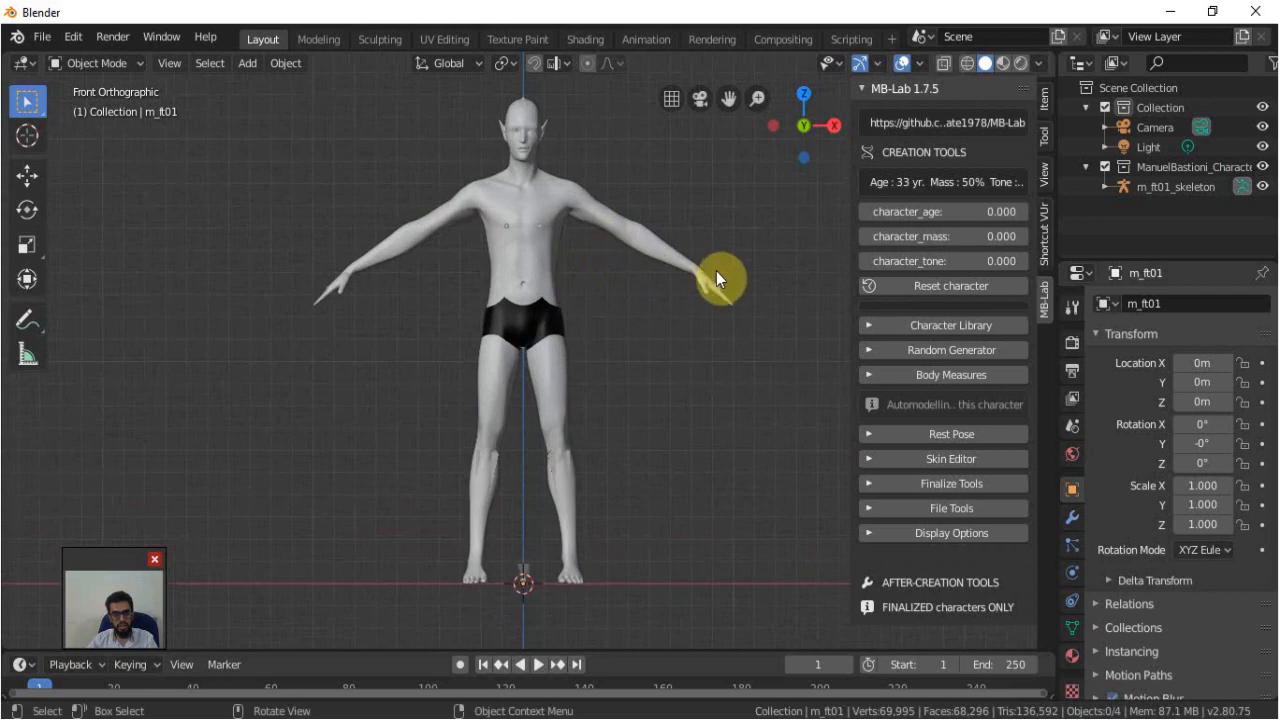
# Select the character's skeleton and enable In Front in its viewport display settings.
pyautogui.click(543, 226)
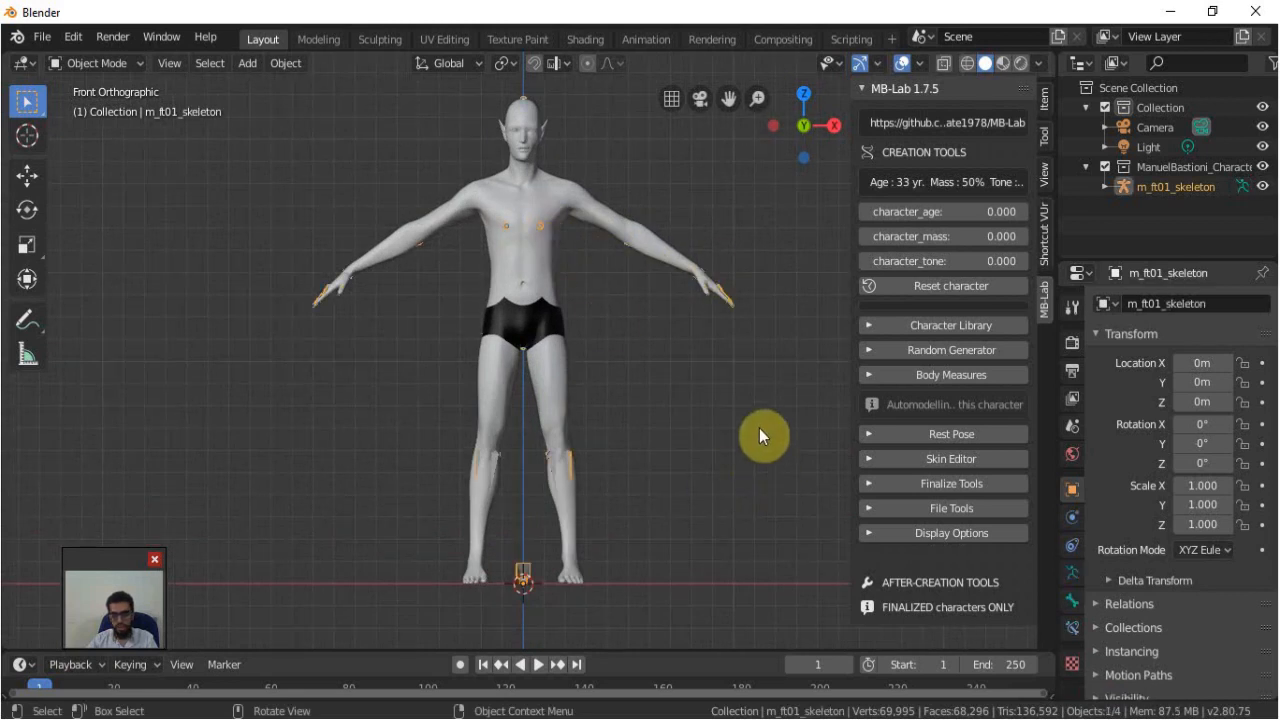
pyautogui.click(1071, 573)
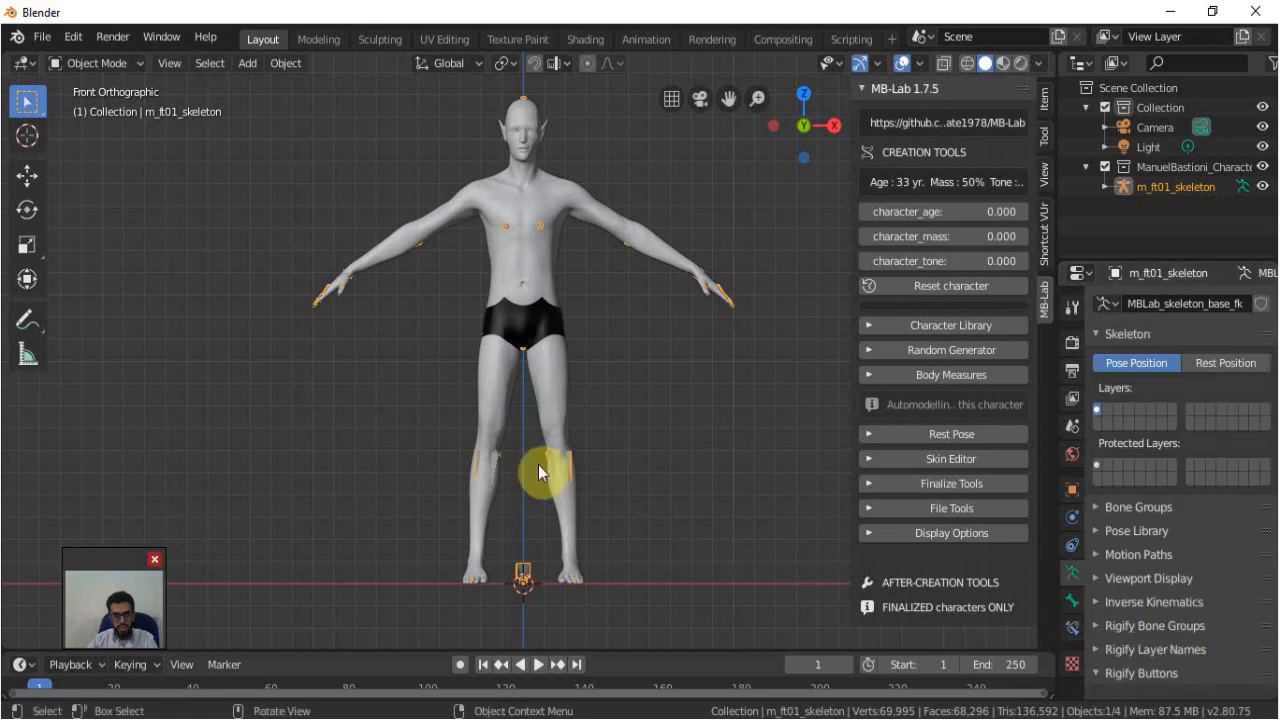
pyautogui.click(1097, 577)
pyautogui.click(1245, 655)
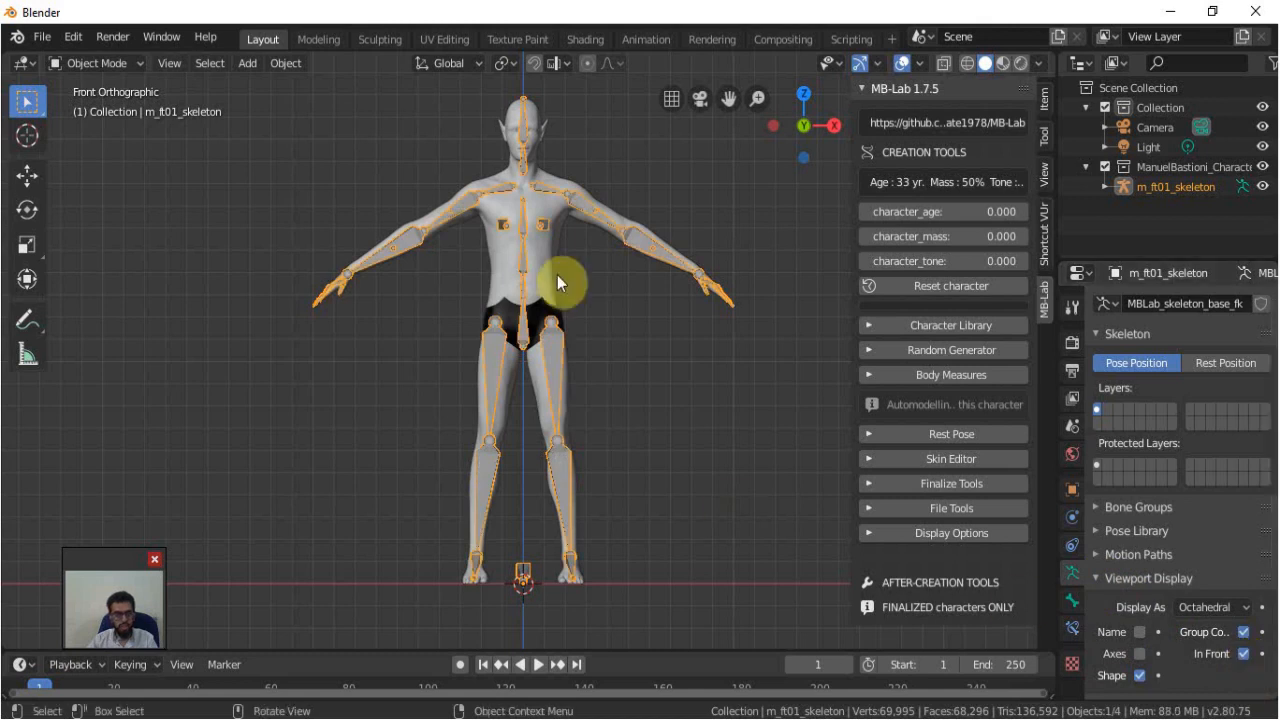
# Switch the skeleton to Pose Mode and try rotating the left lower arm bone.
pyautogui.click(110, 63)
pyautogui.click(111, 128)
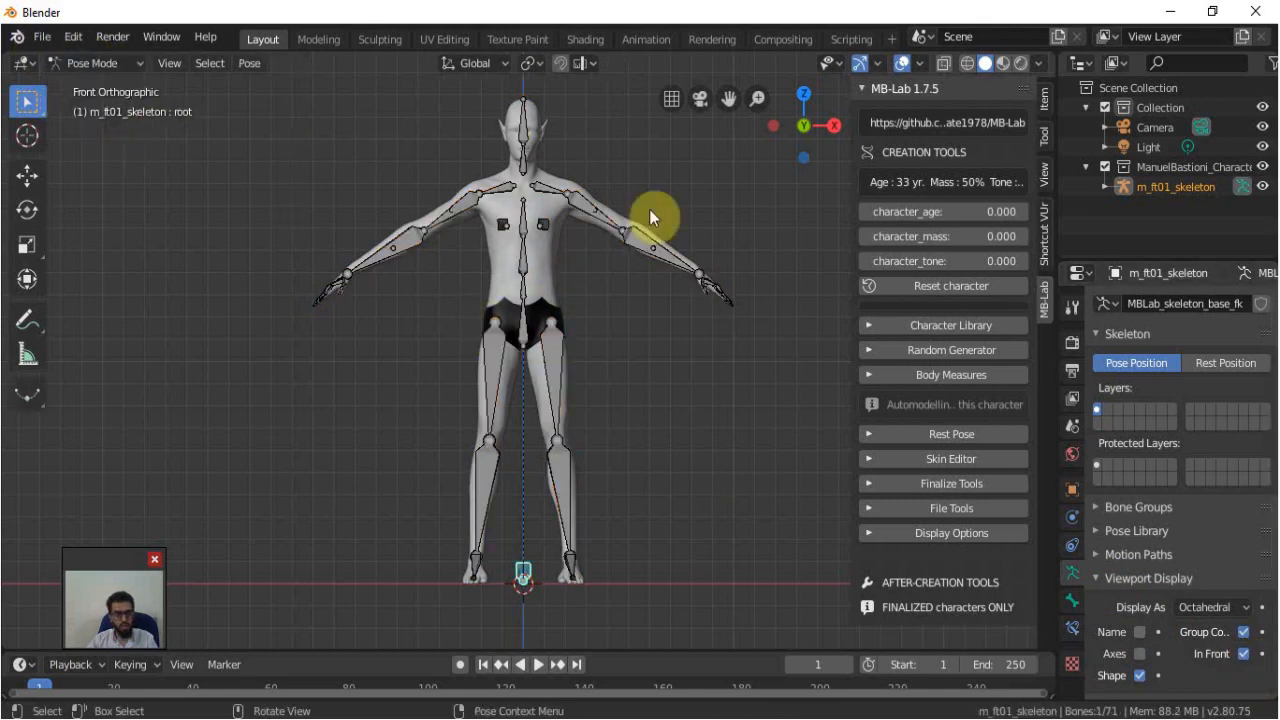
pyautogui.click(591, 208)
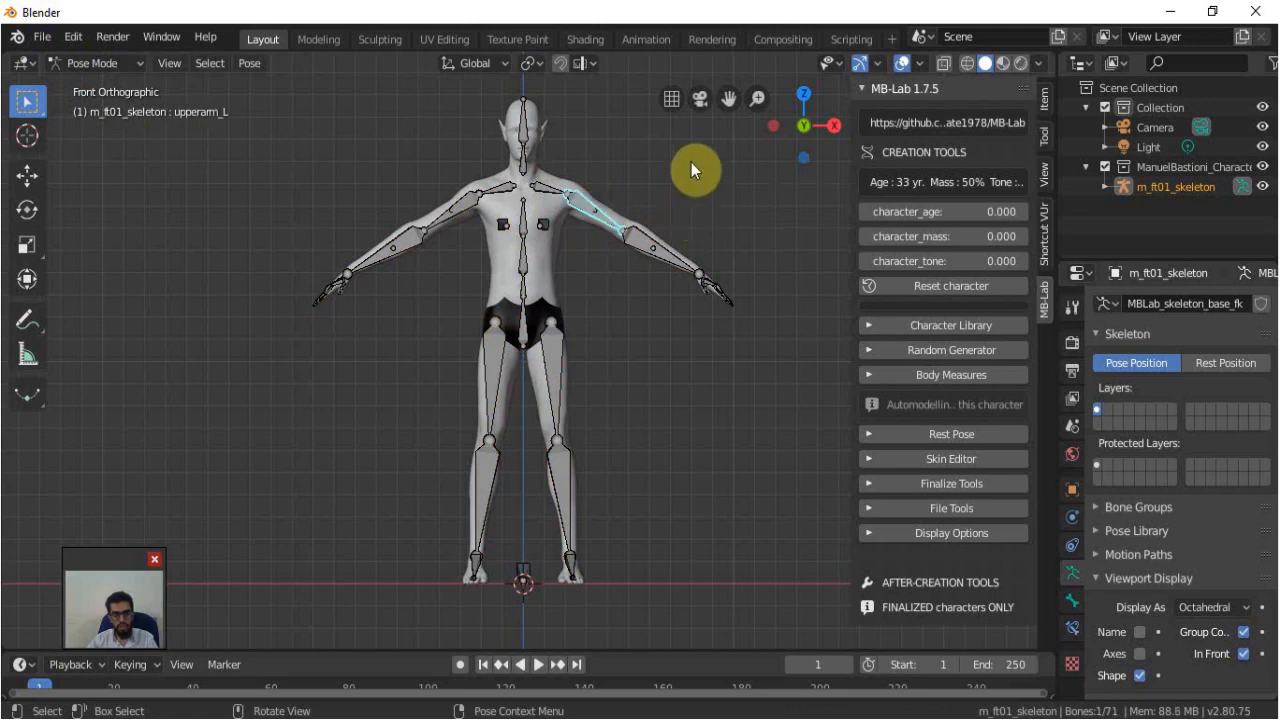
pyautogui.click(681, 272)
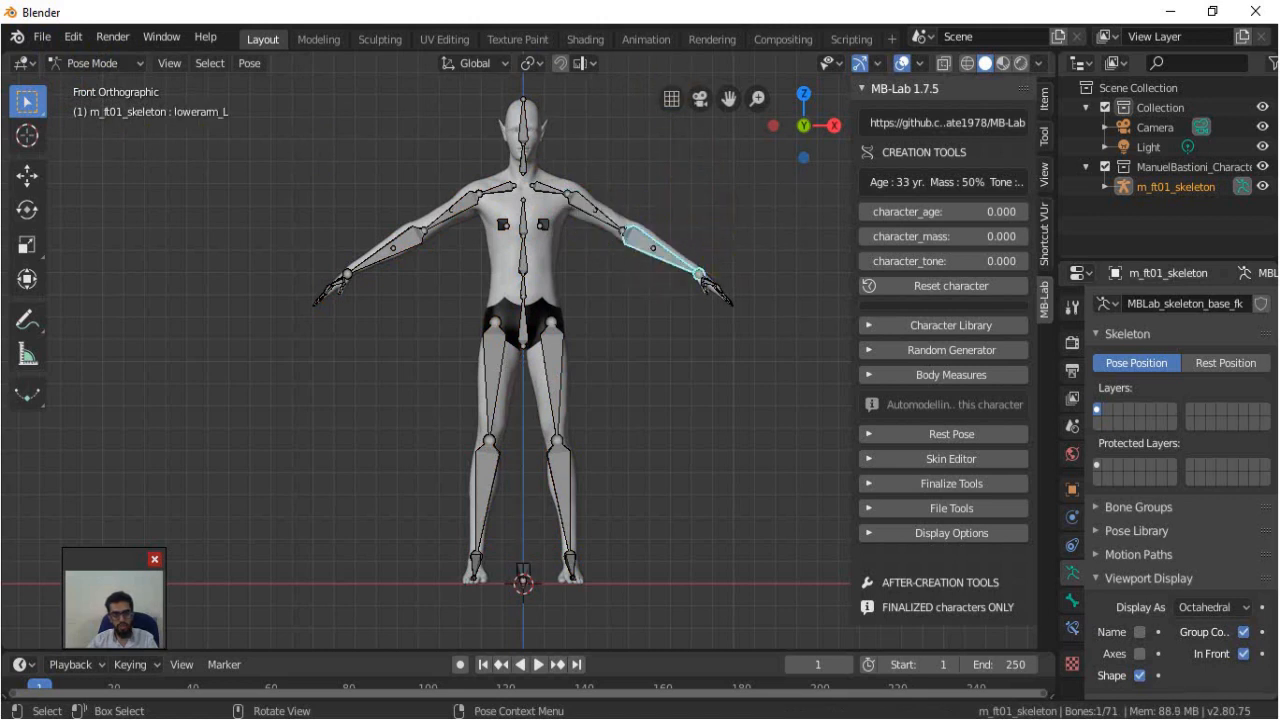
pyautogui.press('r')
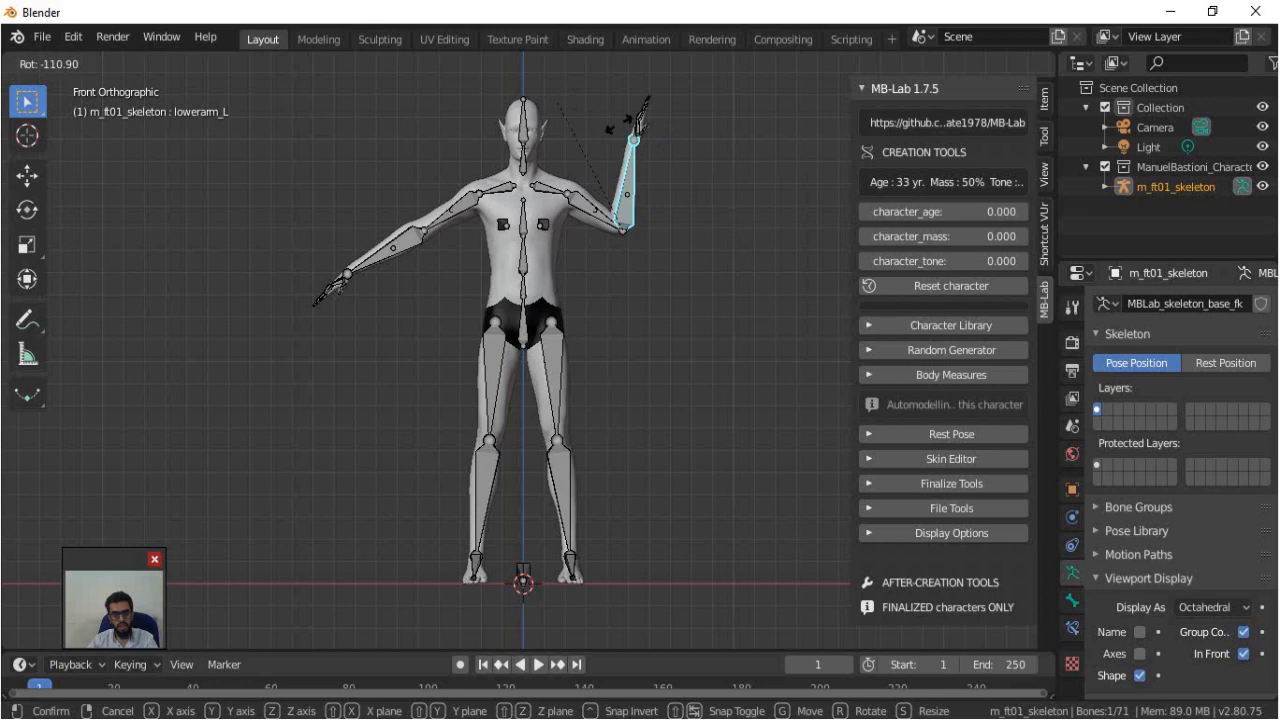
pyautogui.click(741, 247)
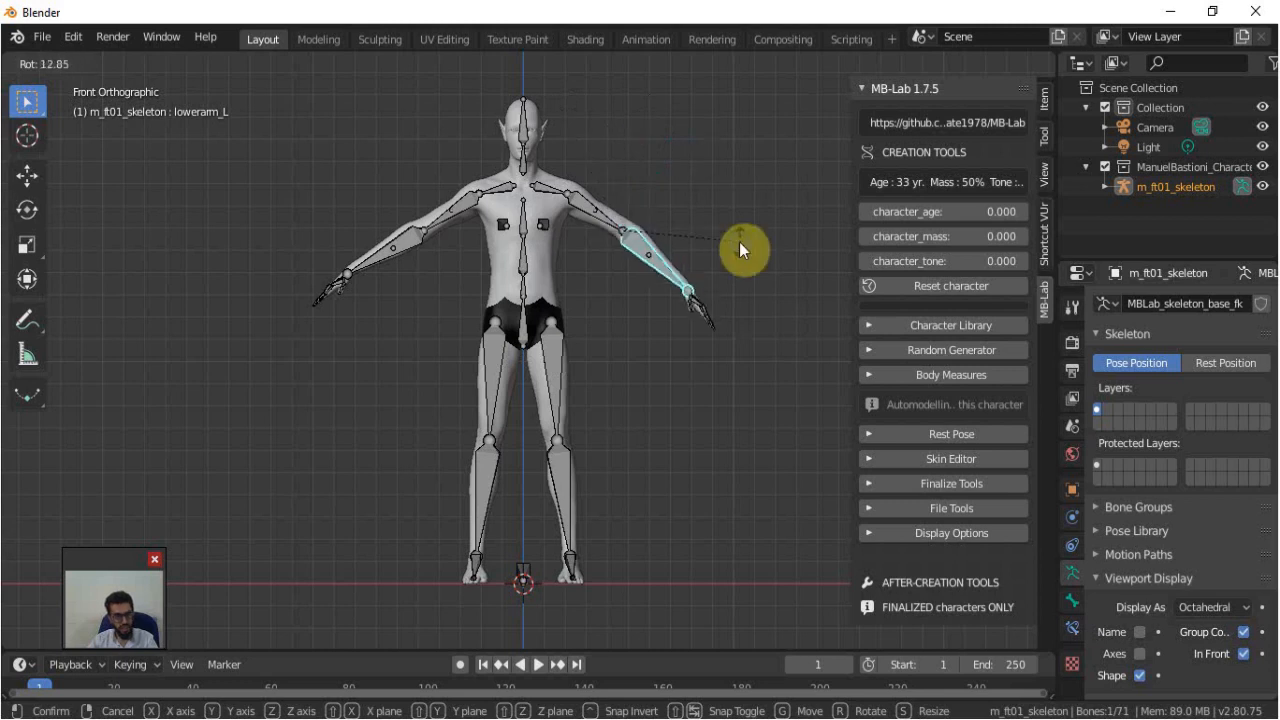
# Turn off In Front for the skeleton and return to Object Mode.
pyautogui.click(1245, 655)
pyautogui.click(100, 63)
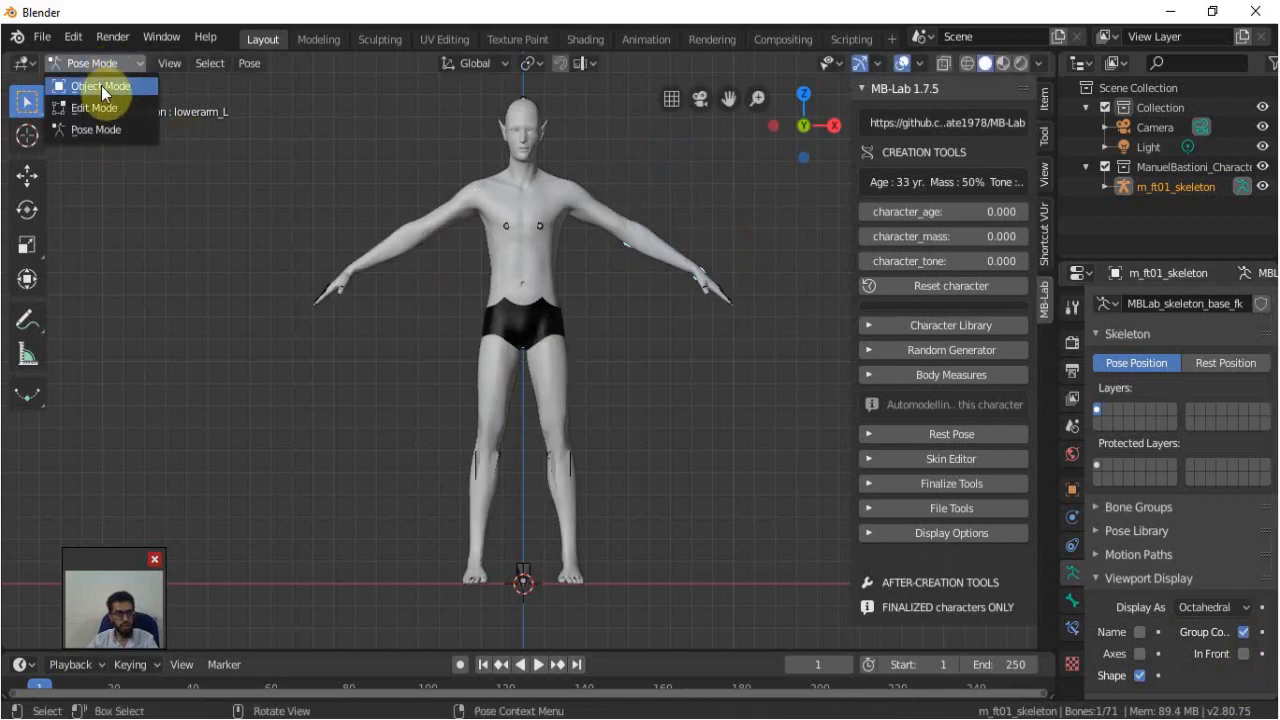
pyautogui.click(101, 85)
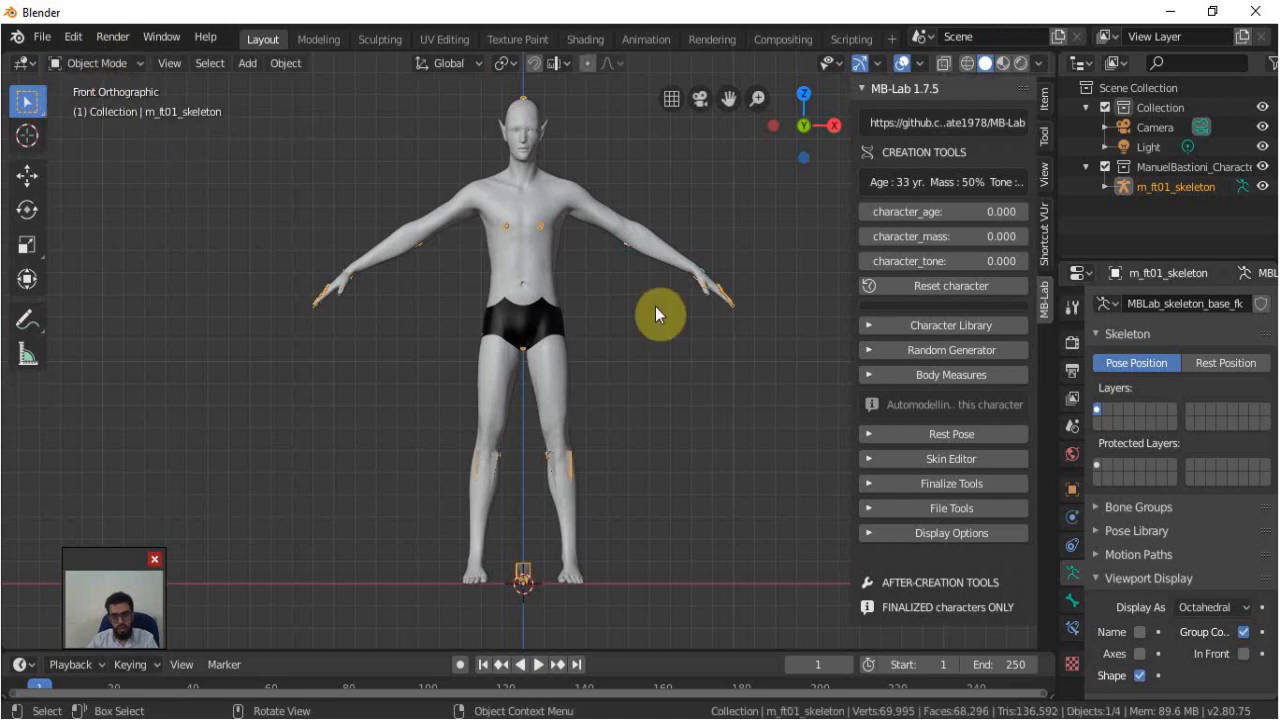
# Try the character's age at both extremes, starting with -1, and set character_age back to 0.
pyautogui.scroll(4, 650, 232)
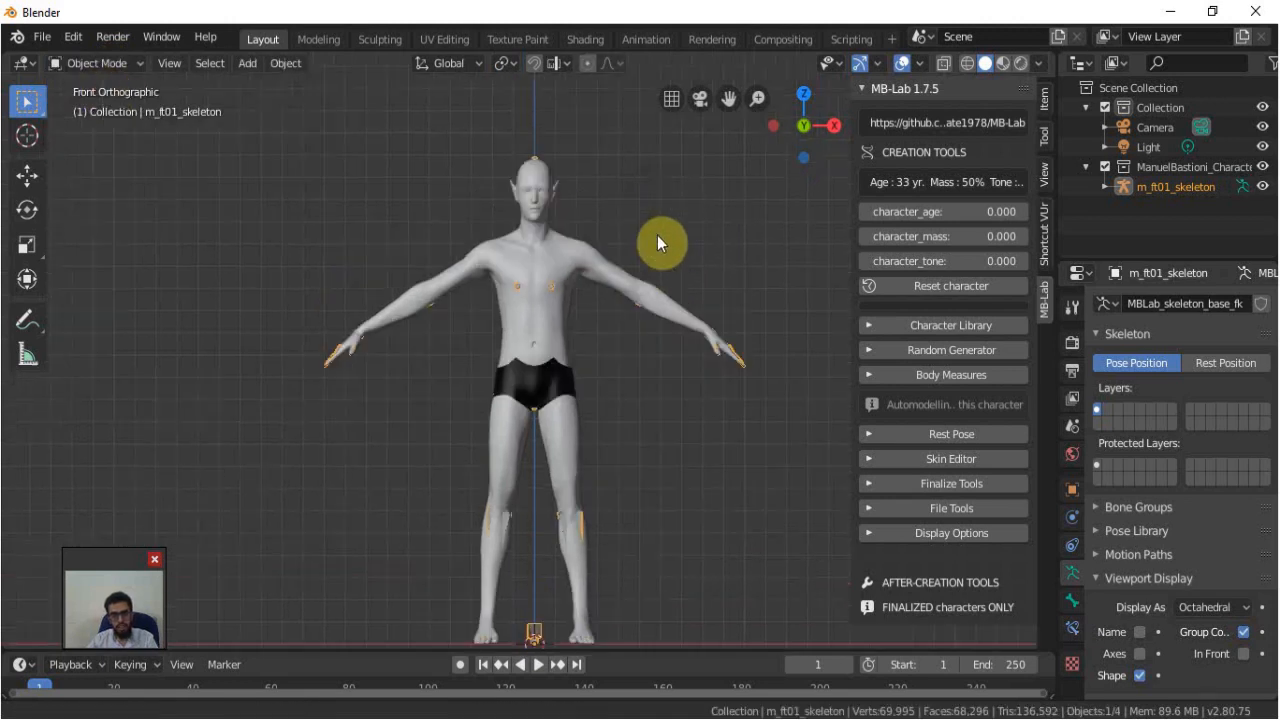
pyautogui.scroll(-2, 650, 326)
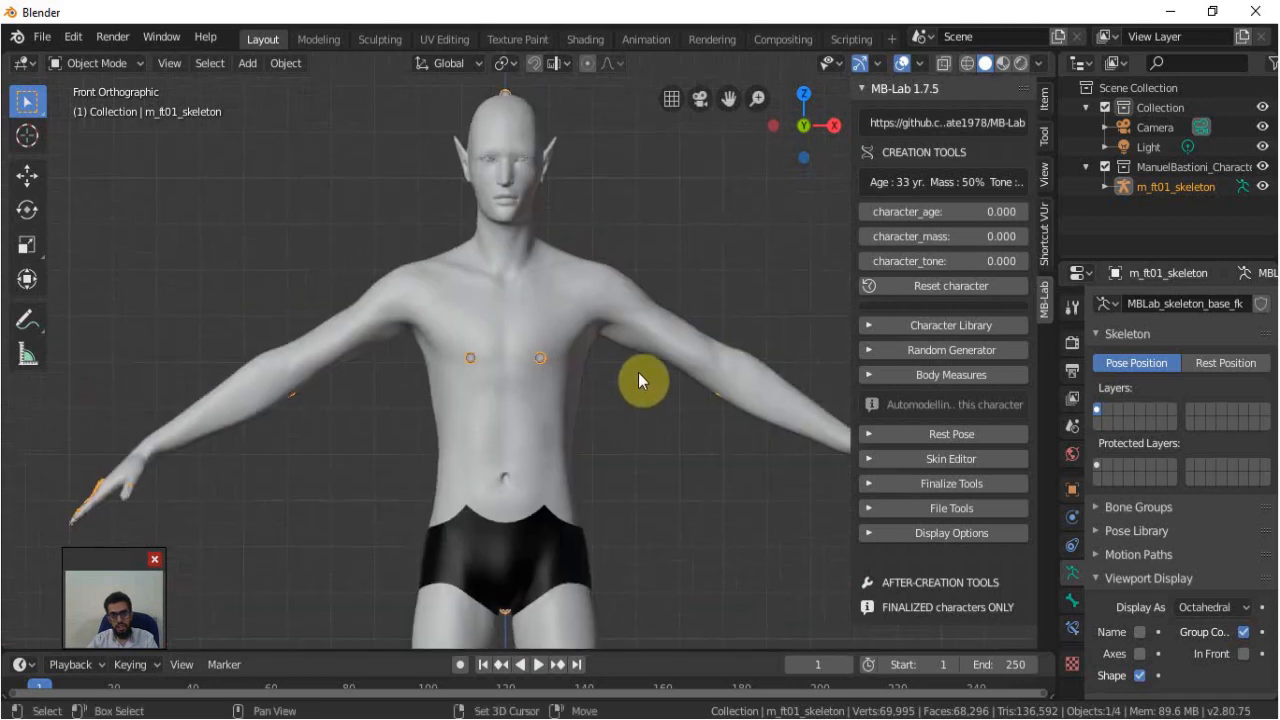
pyautogui.scroll(2, 667, 248)
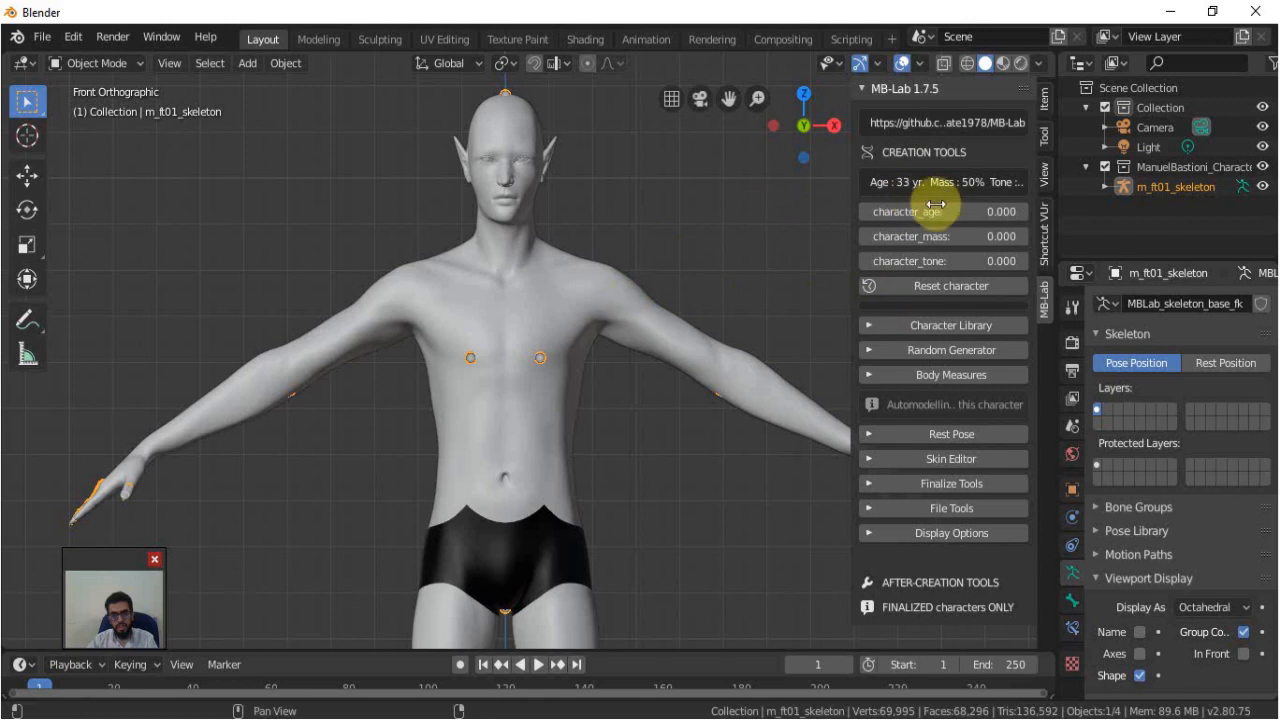
pyautogui.moveTo(984, 214); pyautogui.dragTo(894, 206)
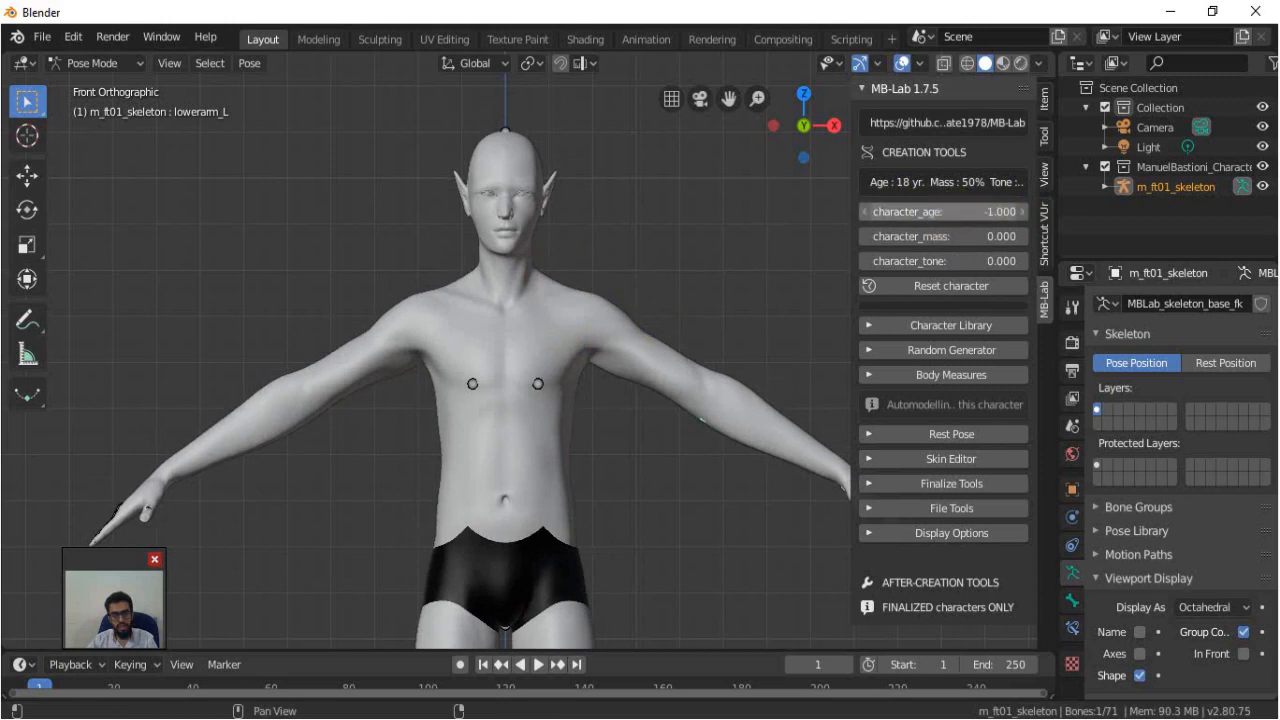
pyautogui.moveTo(957, 214); pyautogui.dragTo(1022, 214)
pyautogui.click(941, 214)
pyautogui.write('0')
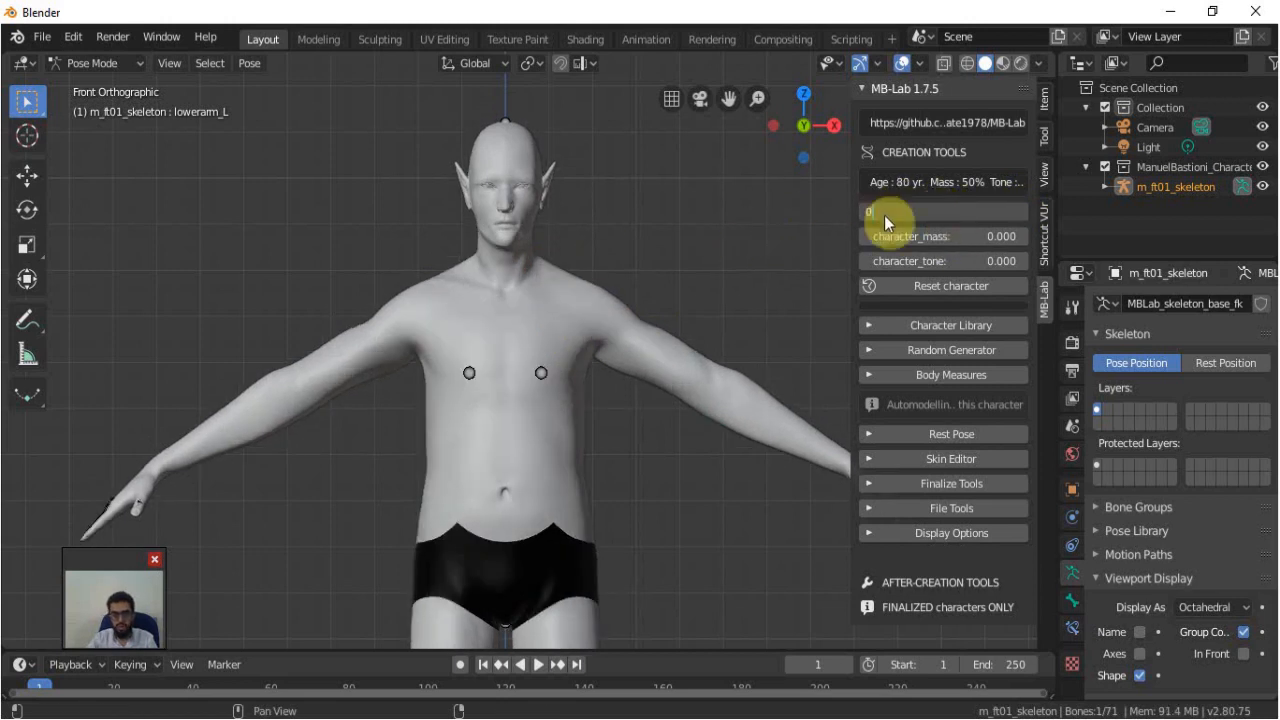
pyautogui.press('Return')
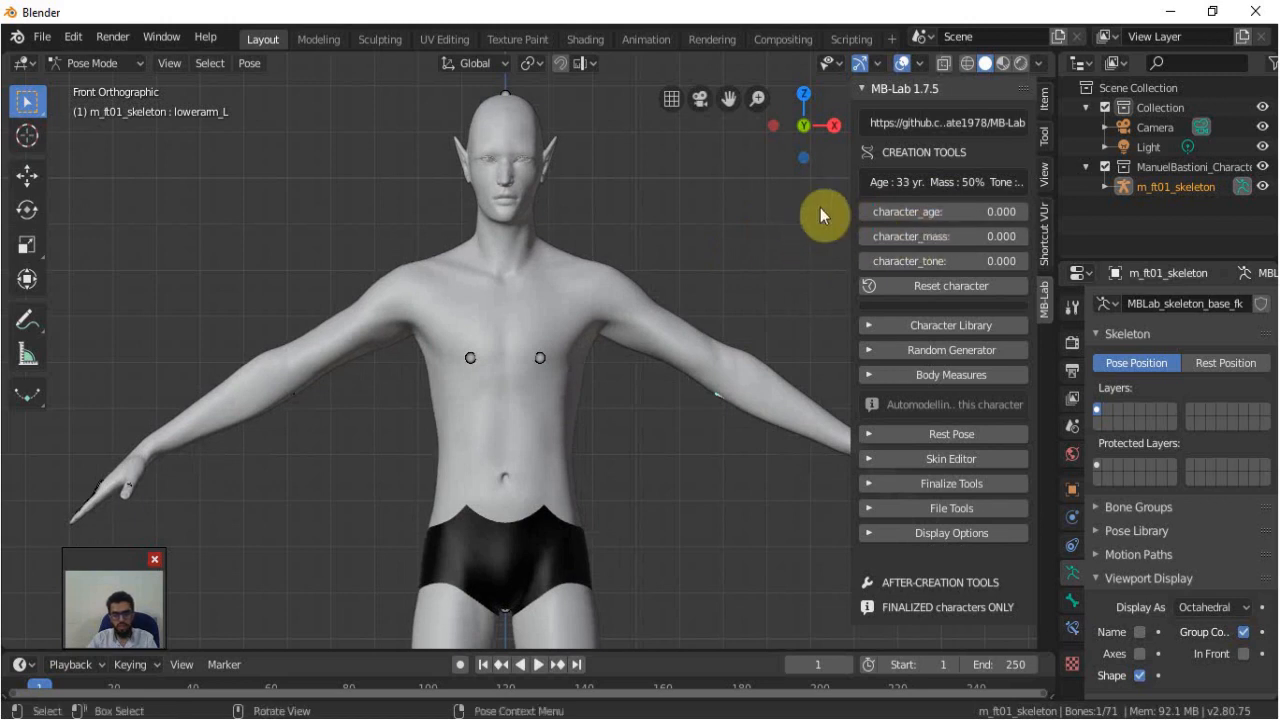
# Set the elf's character_age to -1.
pyautogui.click(941, 214)
pyautogui.write('-1')
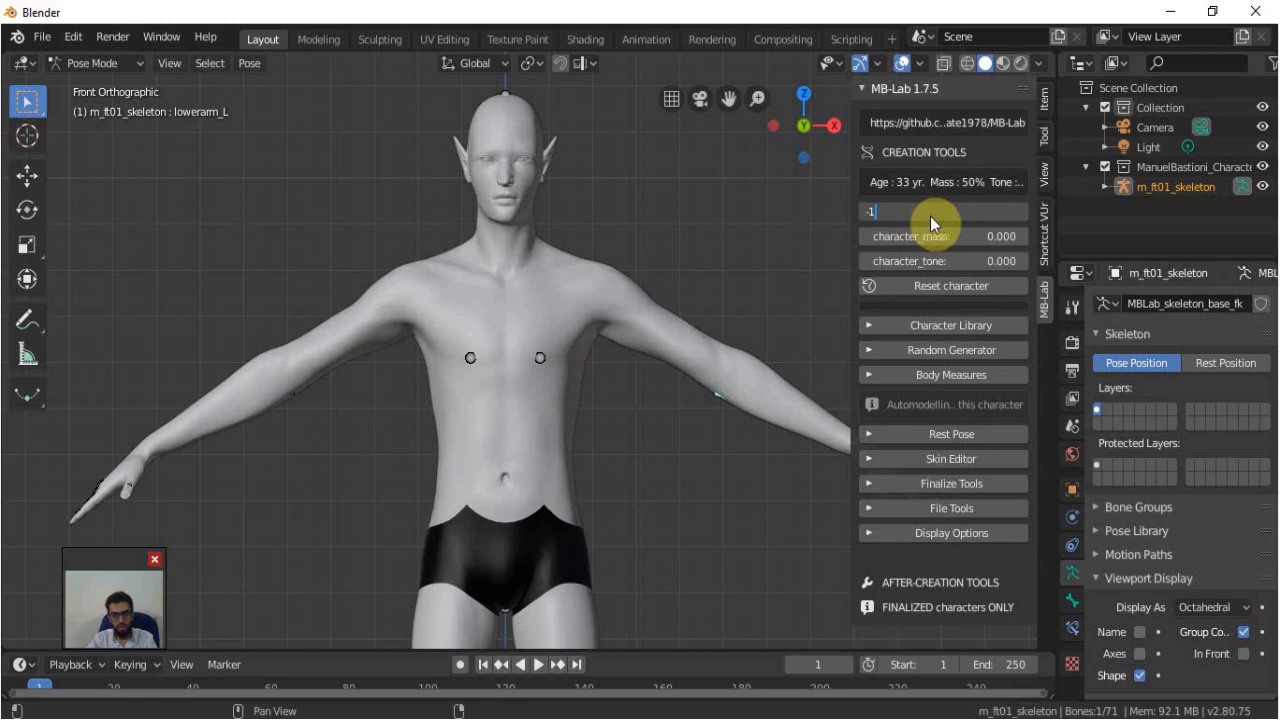
pyautogui.press('Return')
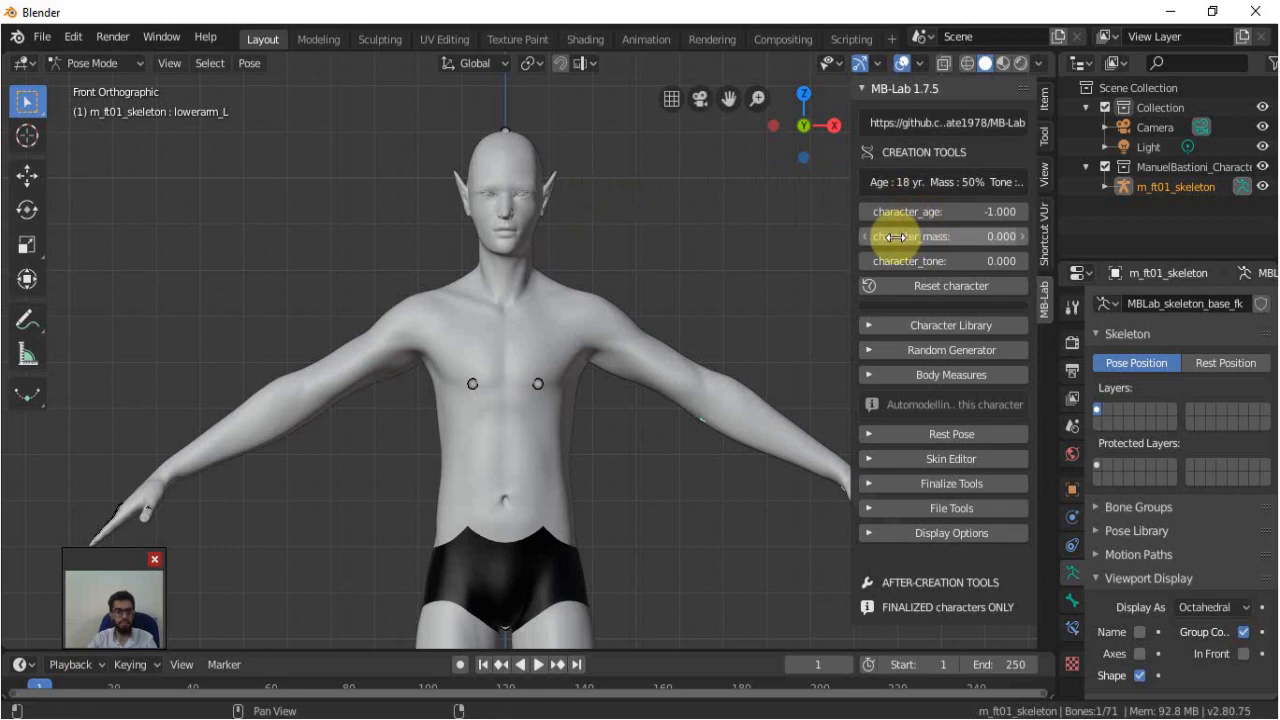
# Set character_mass and character_tone to 1 and check the muscular body from the side and front.
pyautogui.moveTo(893, 237); pyautogui.dragTo(998, 237)
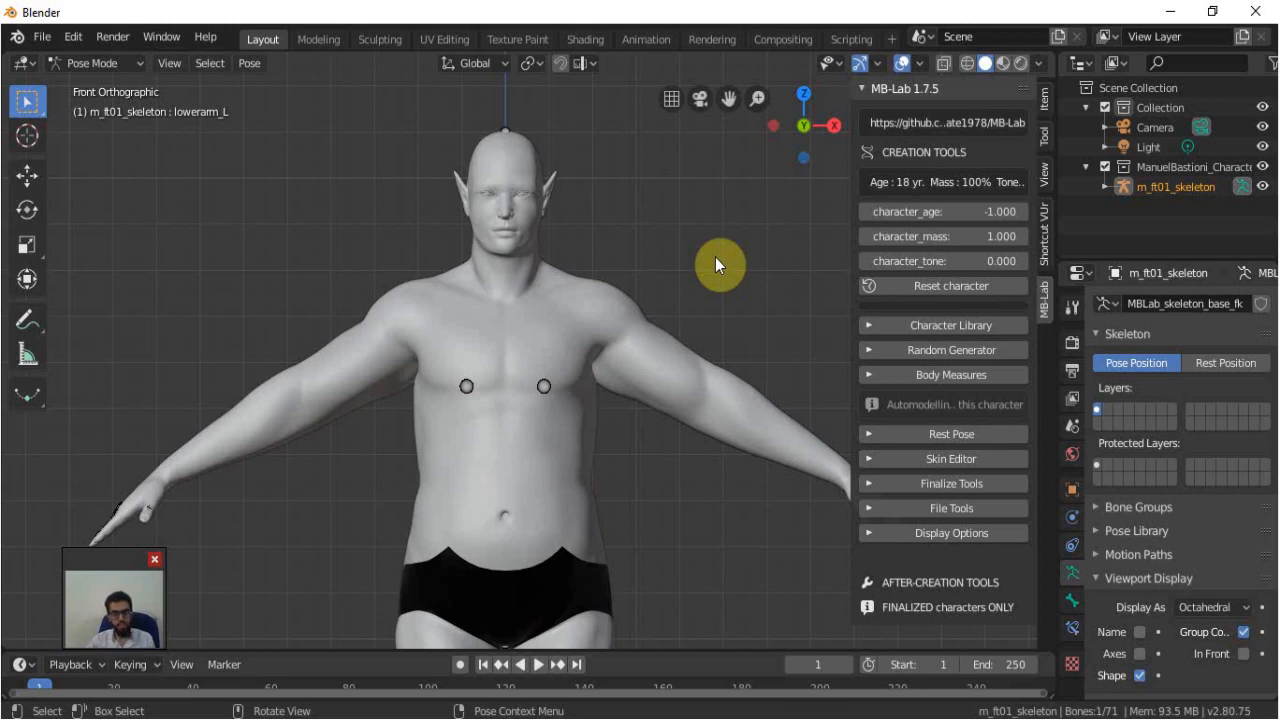
pyautogui.click(923, 262)
pyautogui.write('1')
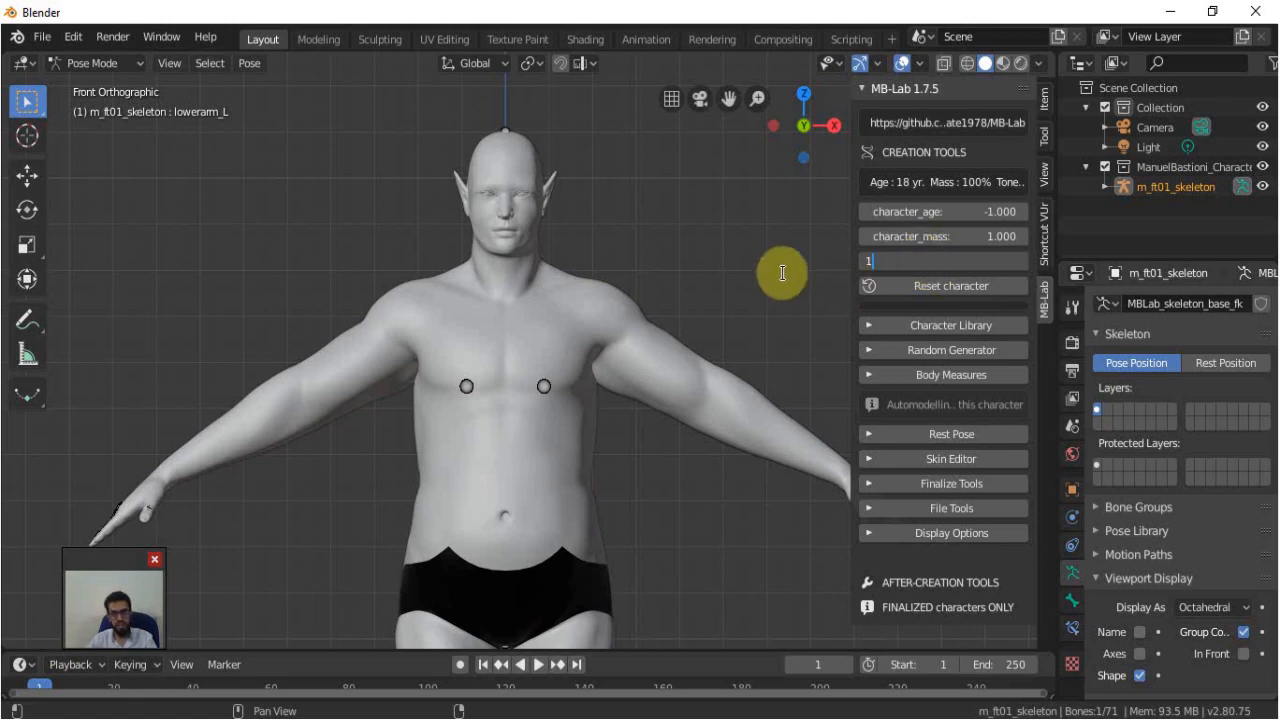
pyautogui.press('Return')
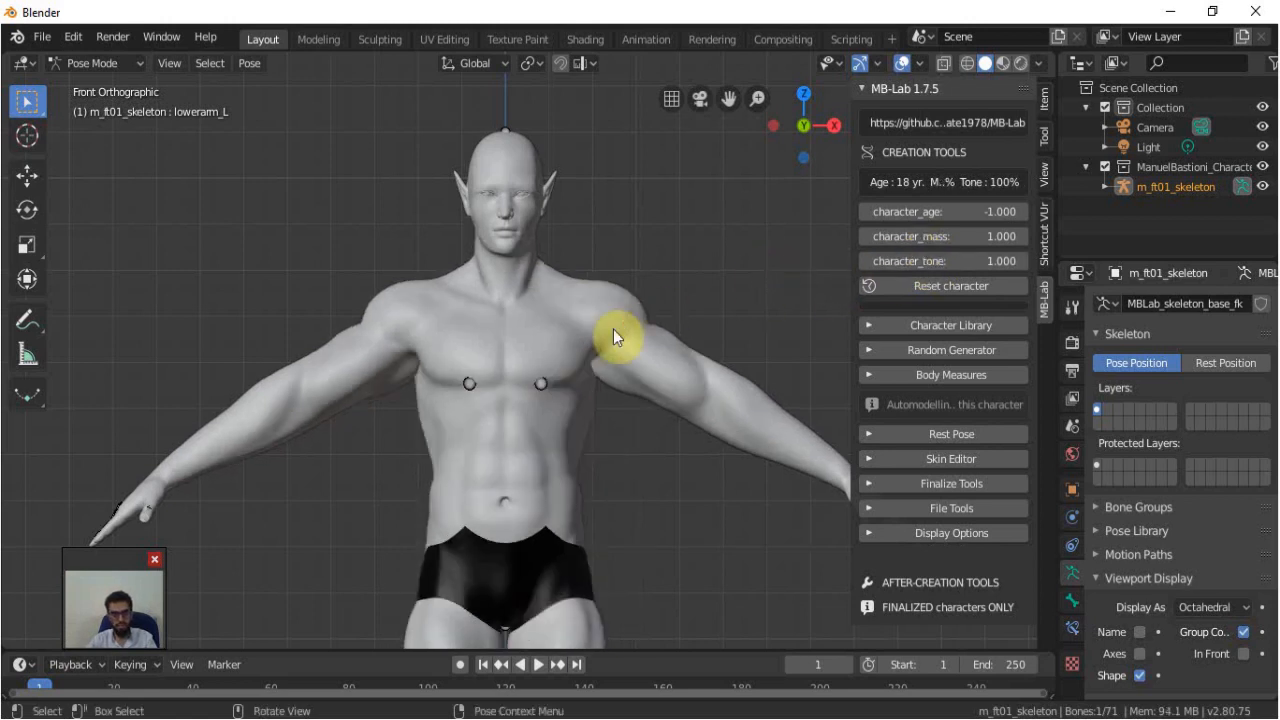
pyautogui.moveTo(651, 366); pyautogui.dragTo(538, 424, button='middle')
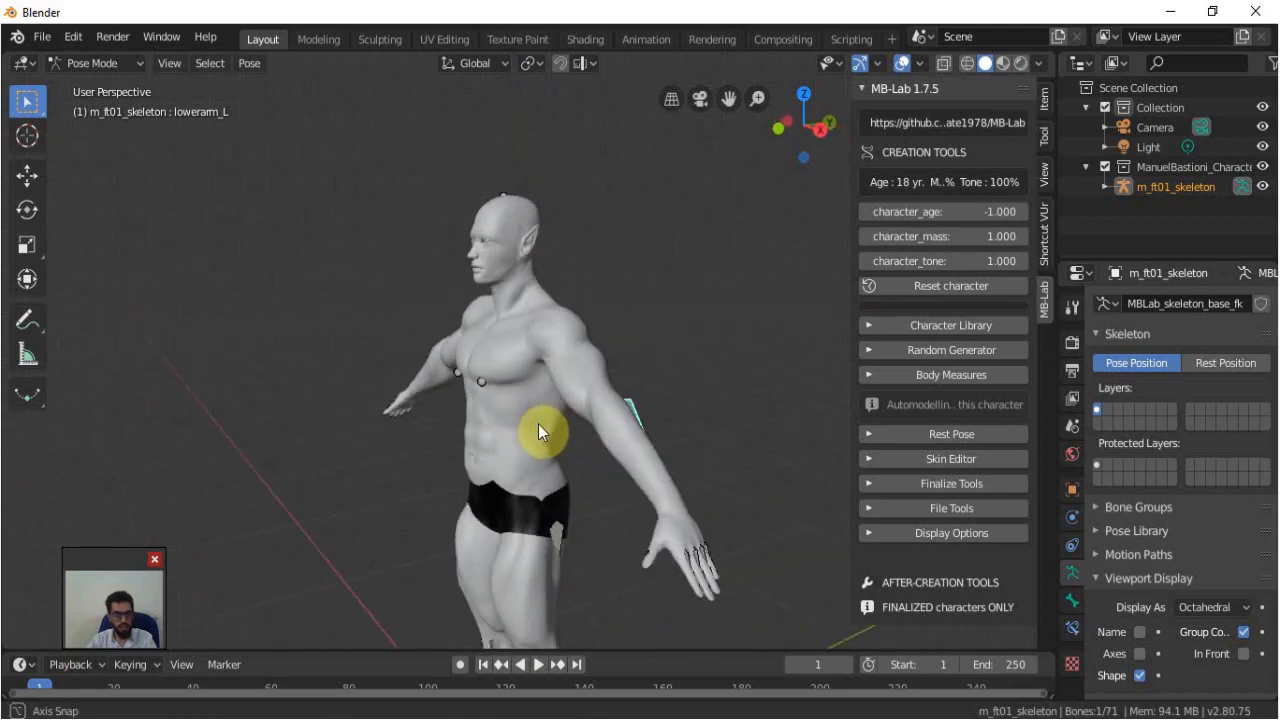
pyautogui.scroll(3, 538, 424)
pyautogui.keyDown('alt'); pyautogui.moveTo(577, 430); pyautogui.dragTo(665, 427, button='middle'); pyautogui.keyUp('alt')
pyautogui.press('KP_1')
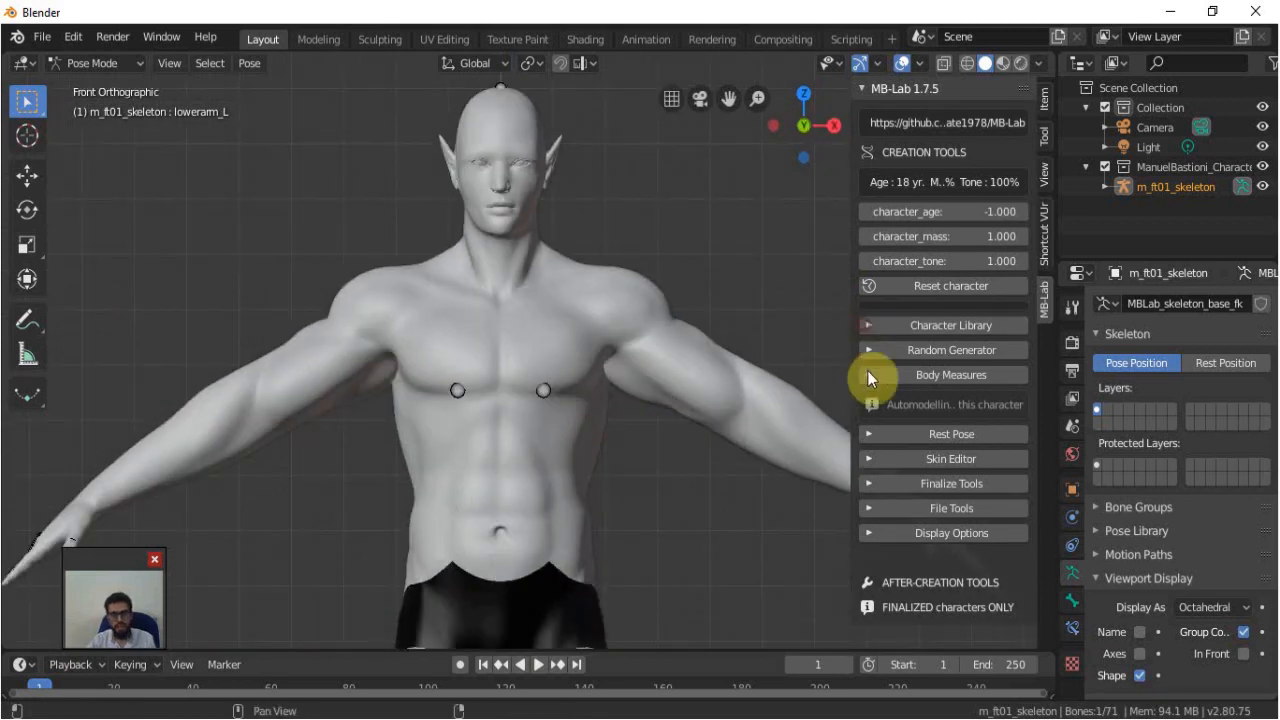
# Apply the type_extreme_bodybuilder type from the Character Library to the elf.
pyautogui.click(866, 328)
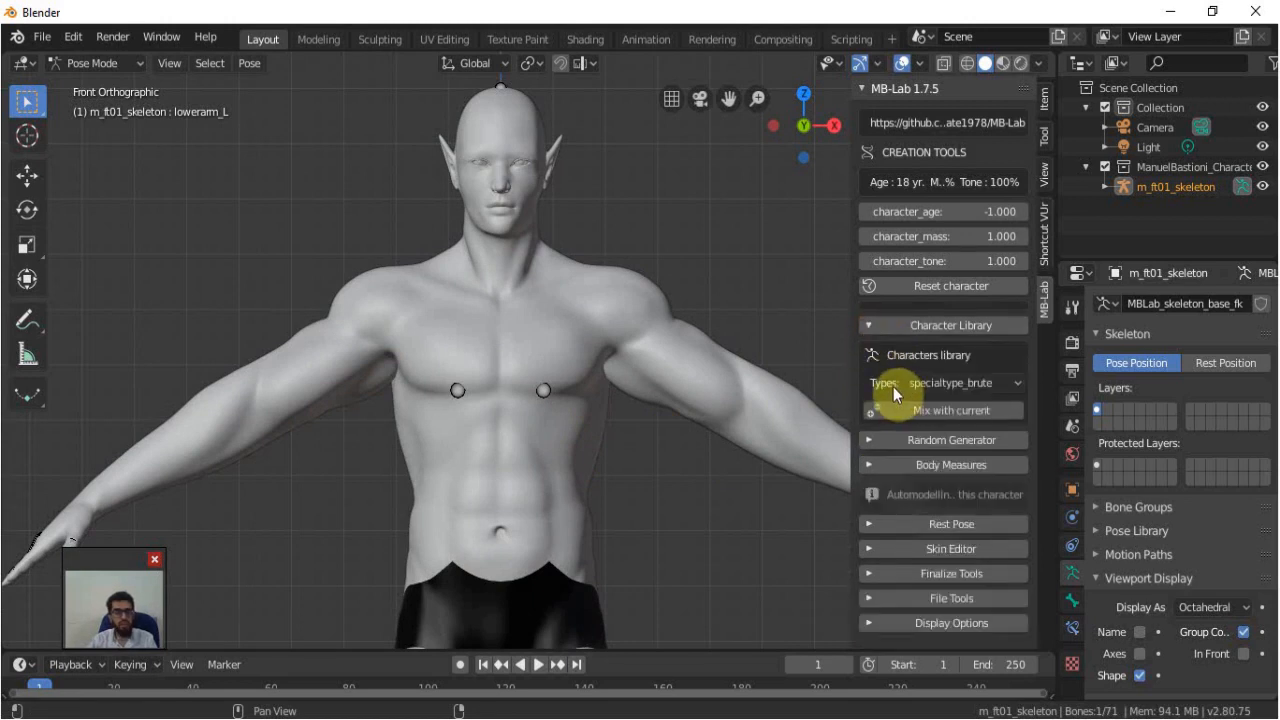
pyautogui.click(923, 387)
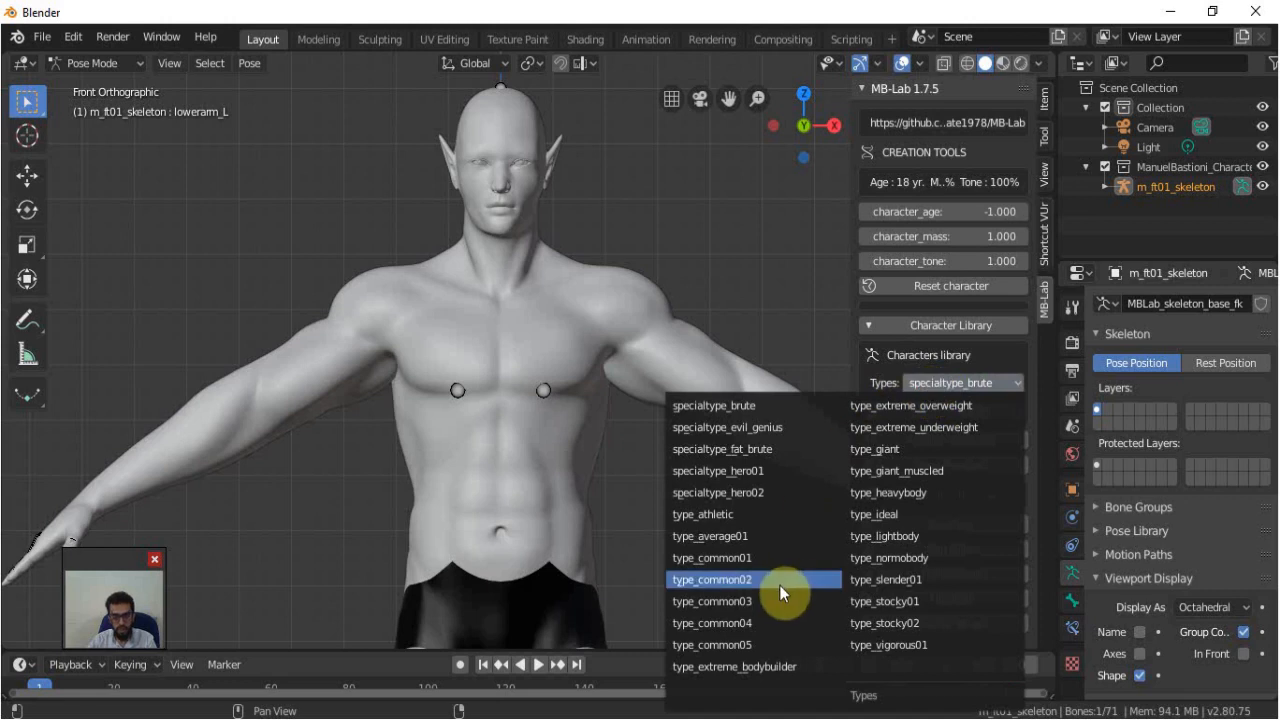
pyautogui.click(777, 668)
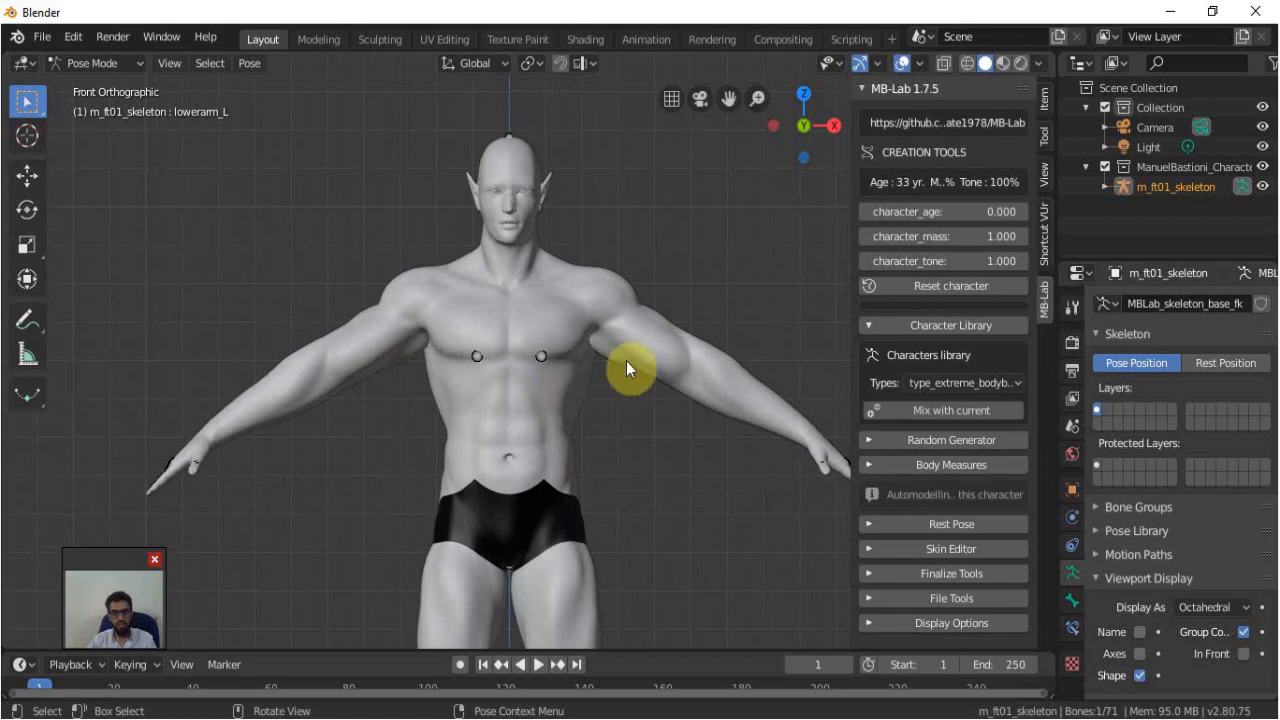
pyautogui.click(868, 326)
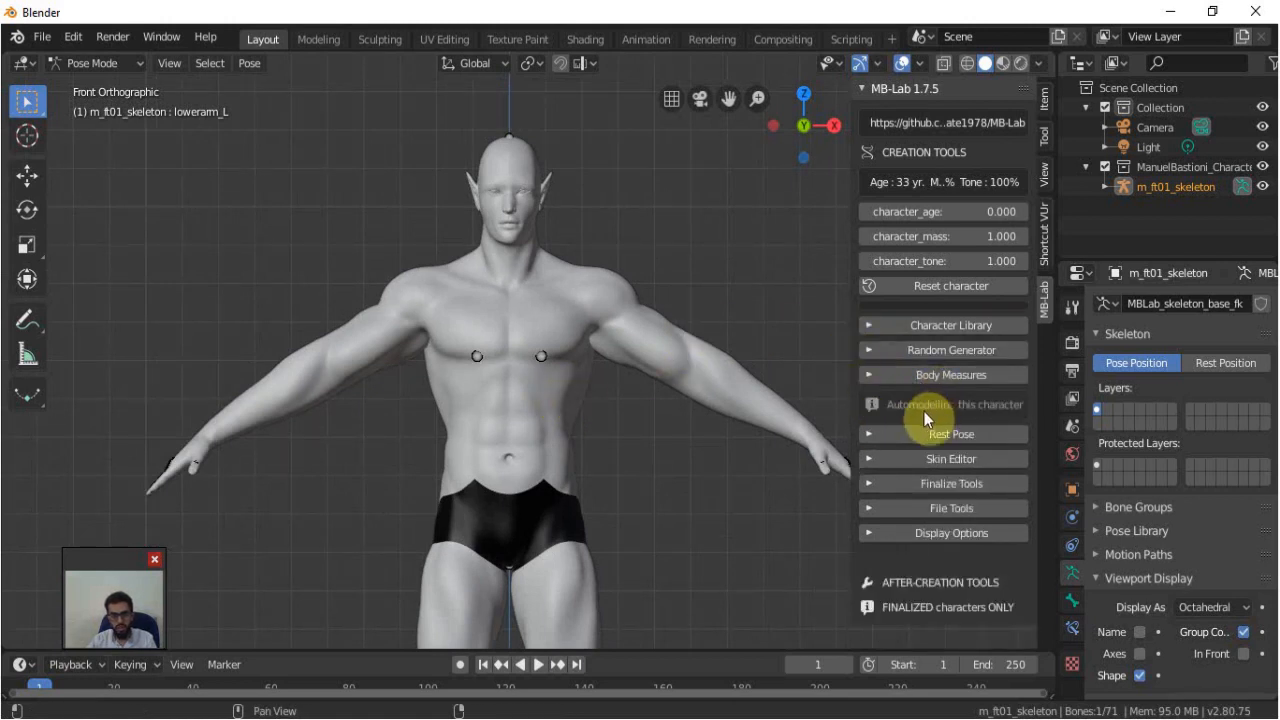
# Examine the Random Generator's engine choice and its options for preserving body traits.
pyautogui.click(863, 353)
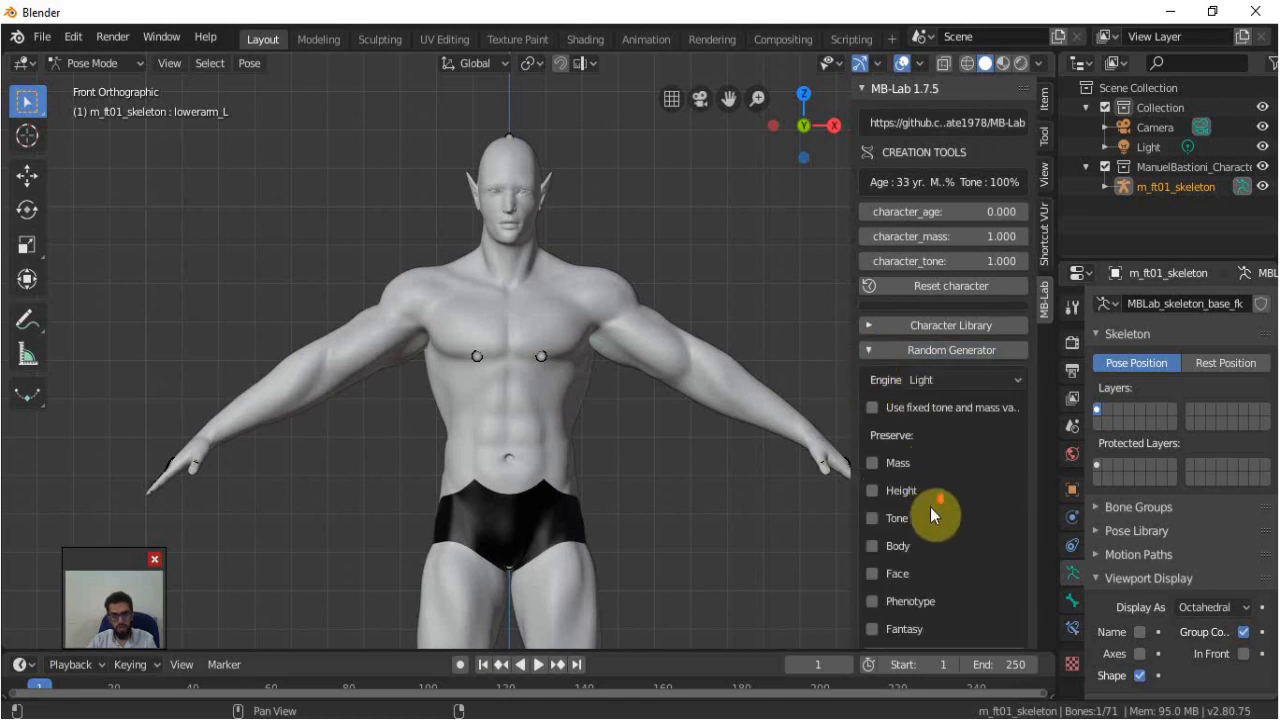
pyautogui.scroll(-5, 930, 505)
pyautogui.scroll(2, 934, 450)
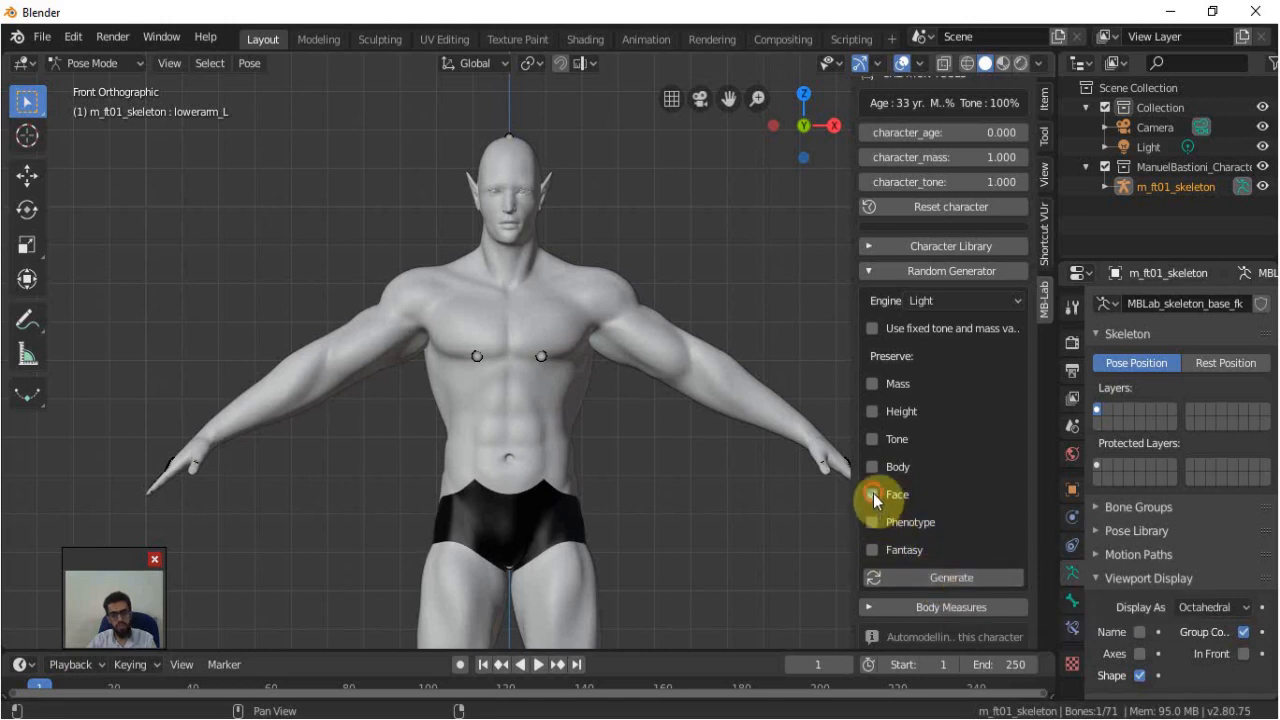
pyautogui.click(878, 268)
# Switch the character's rest pose to t-pose and view it at an angle.
pyautogui.click(873, 433)
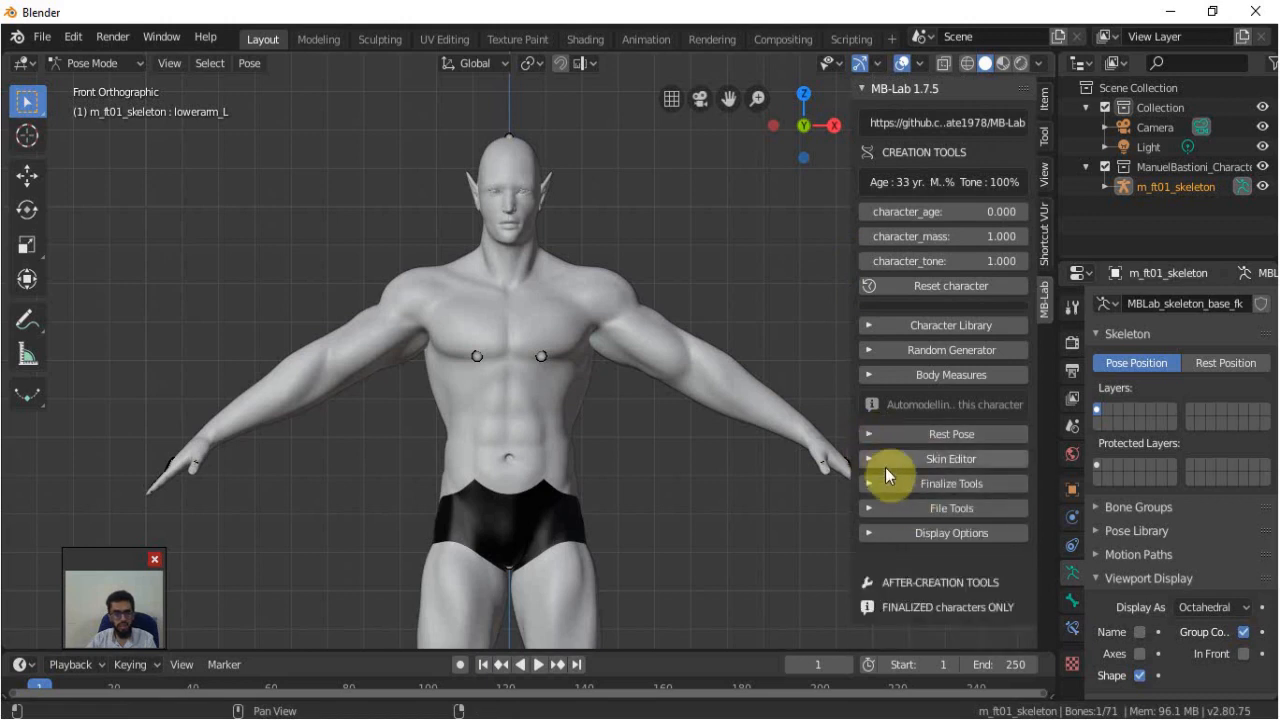
pyautogui.click(868, 433)
pyautogui.click(955, 468)
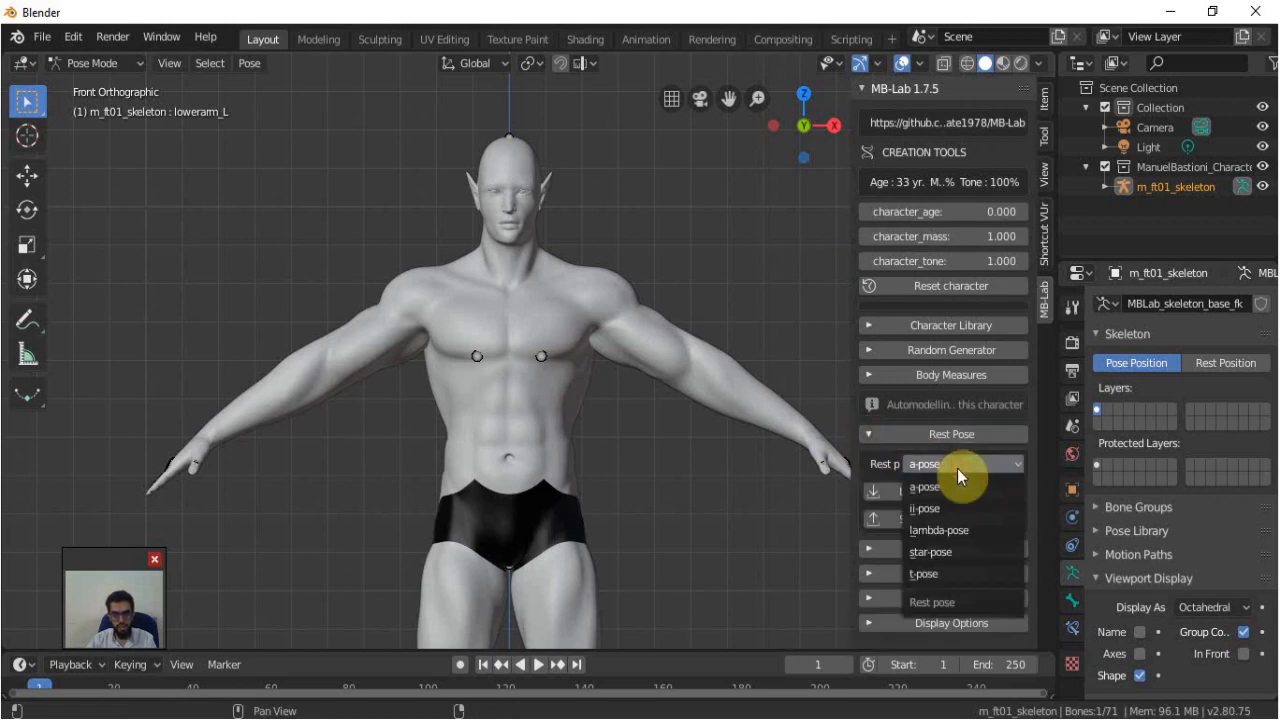
pyautogui.click(939, 573)
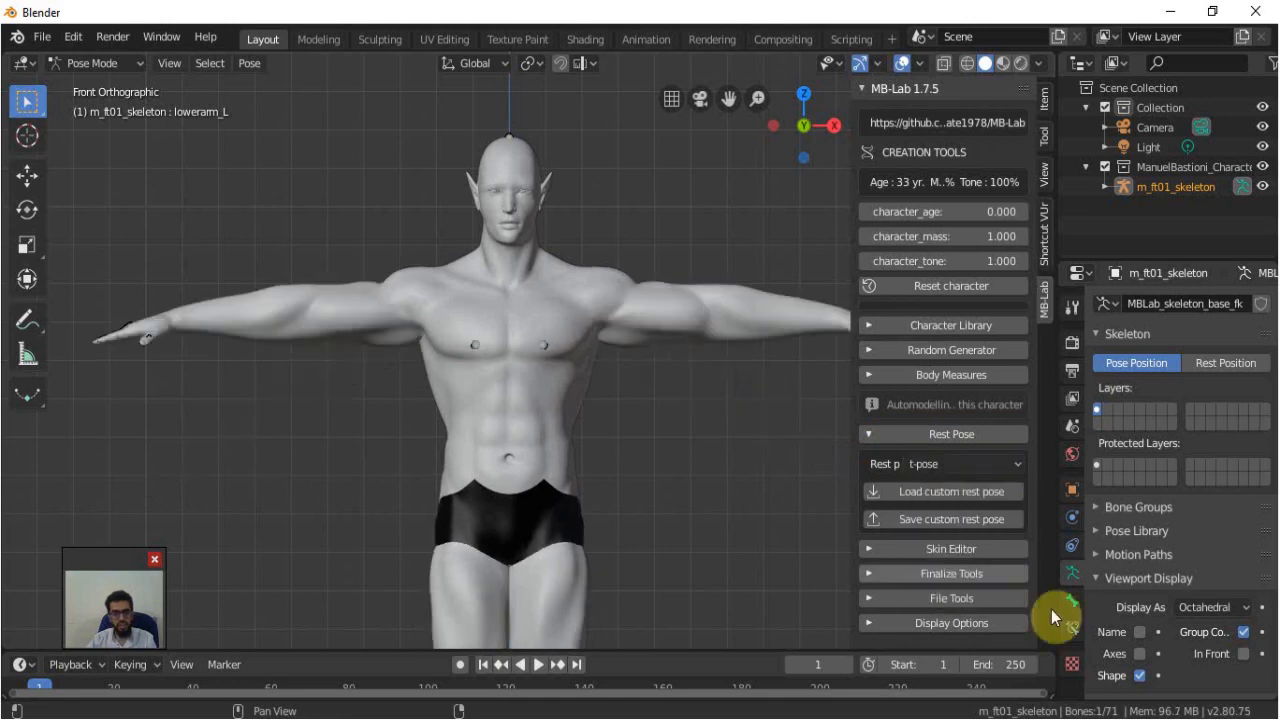
pyautogui.scroll(-2, 589, 410)
pyautogui.moveTo(671, 405); pyautogui.dragTo(616, 434, button='middle')
# Switch the rest pose to a-pose, trying ii-pose for comparison before settling on a-pose.
pyautogui.click(955, 464)
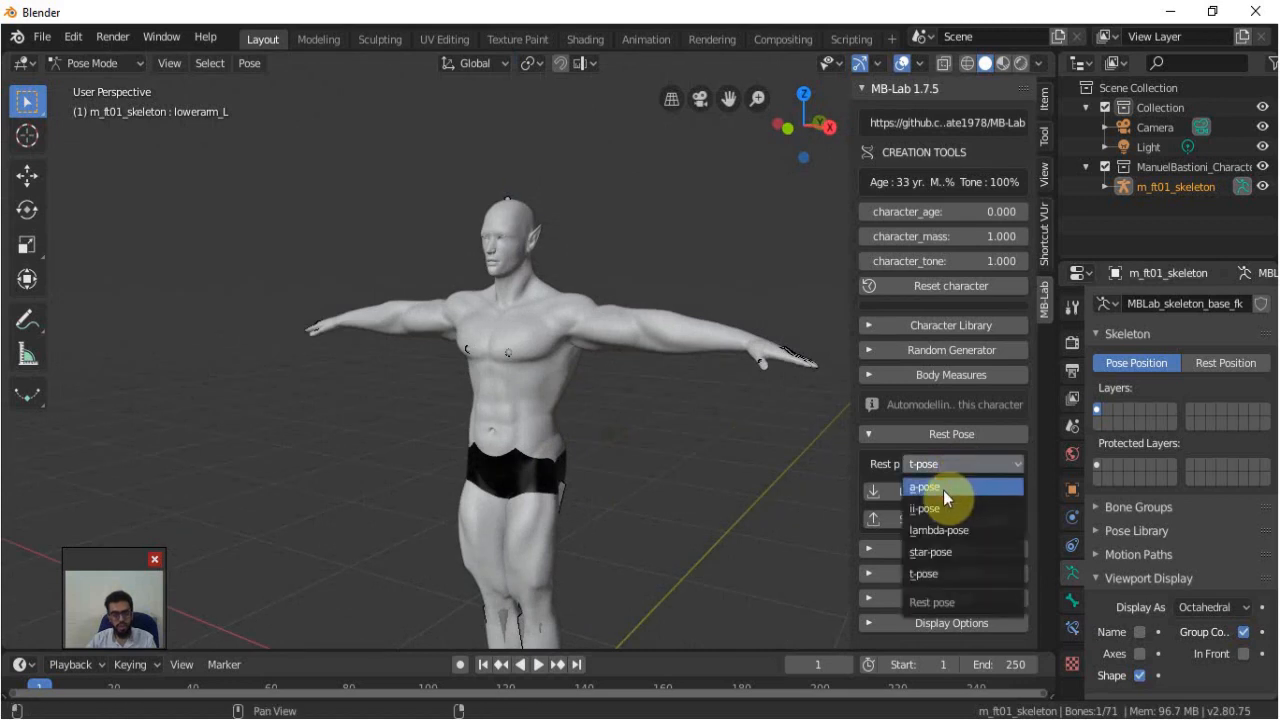
pyautogui.click(943, 490)
pyautogui.click(957, 464)
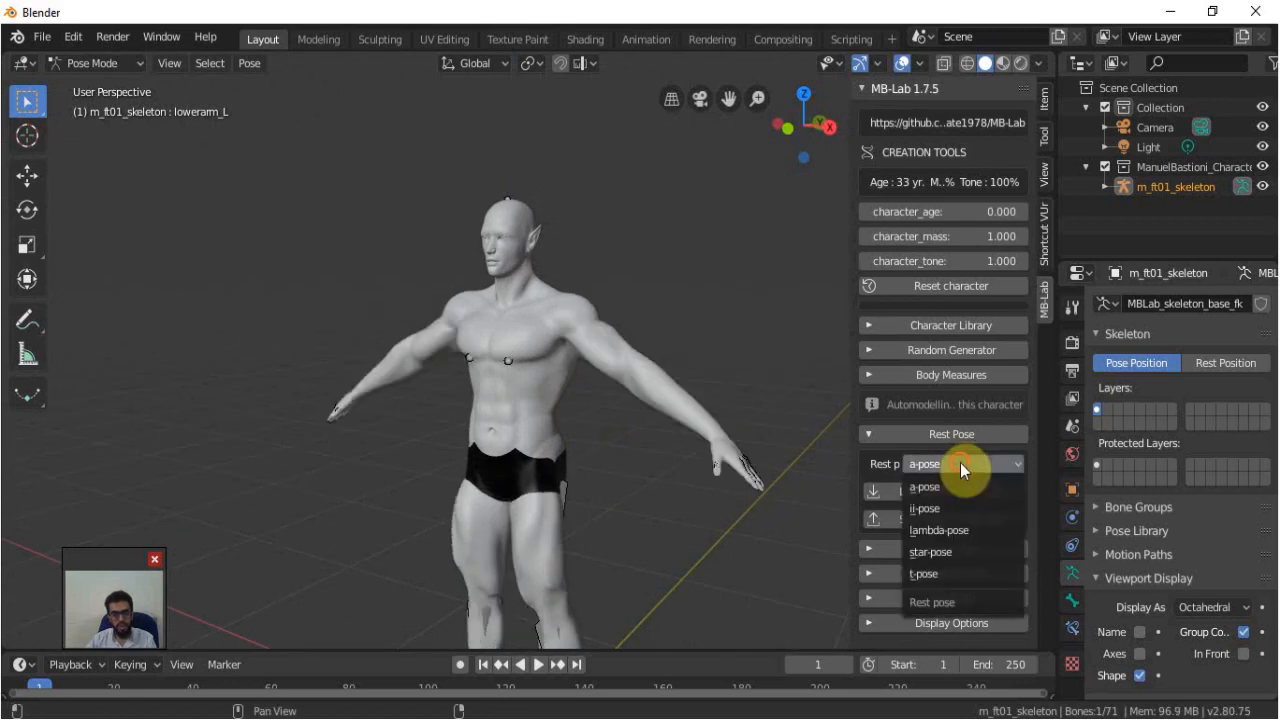
pyautogui.click(938, 508)
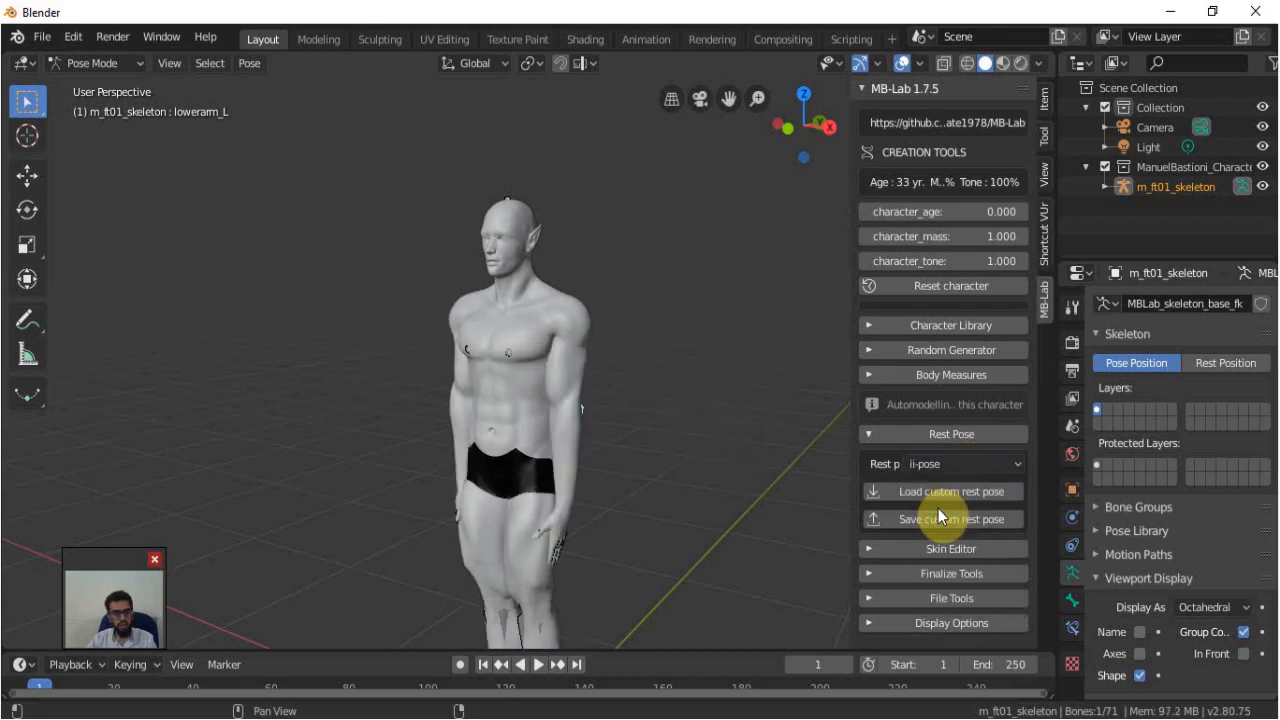
pyautogui.click(959, 471)
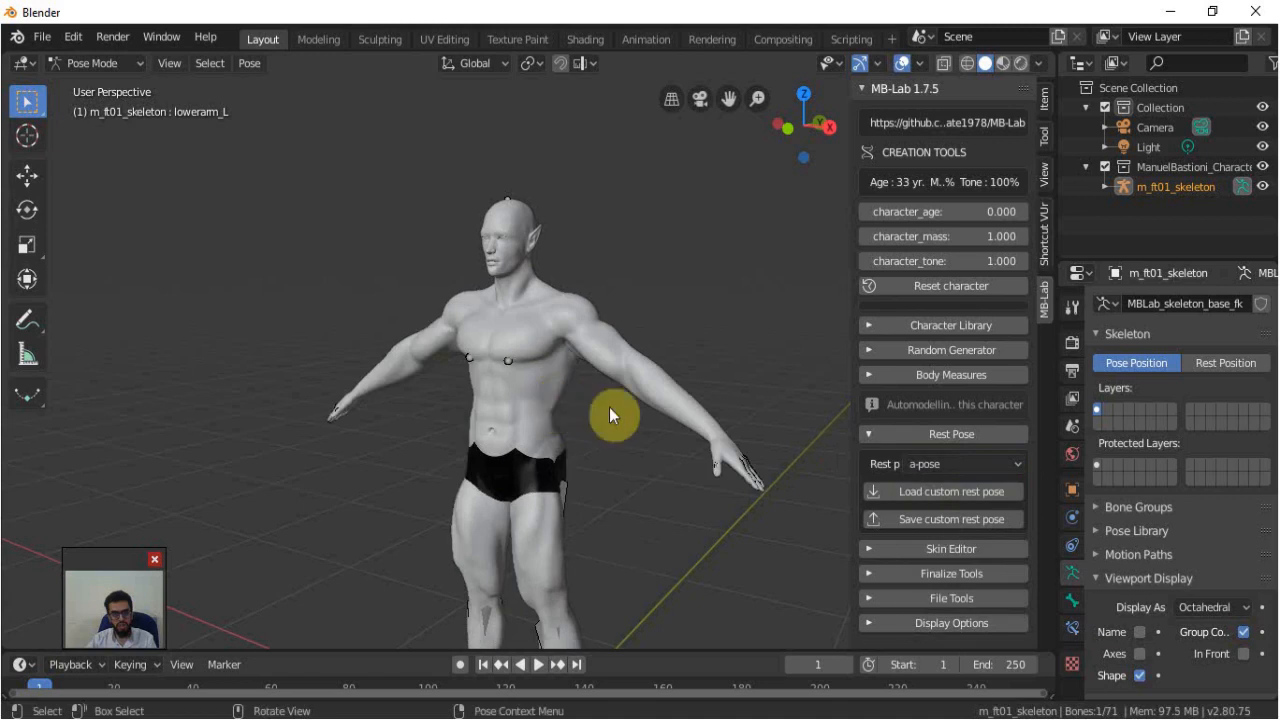
pyautogui.click(870, 434)
# Look through the character's Body Measures settings.
pyautogui.click(865, 340)
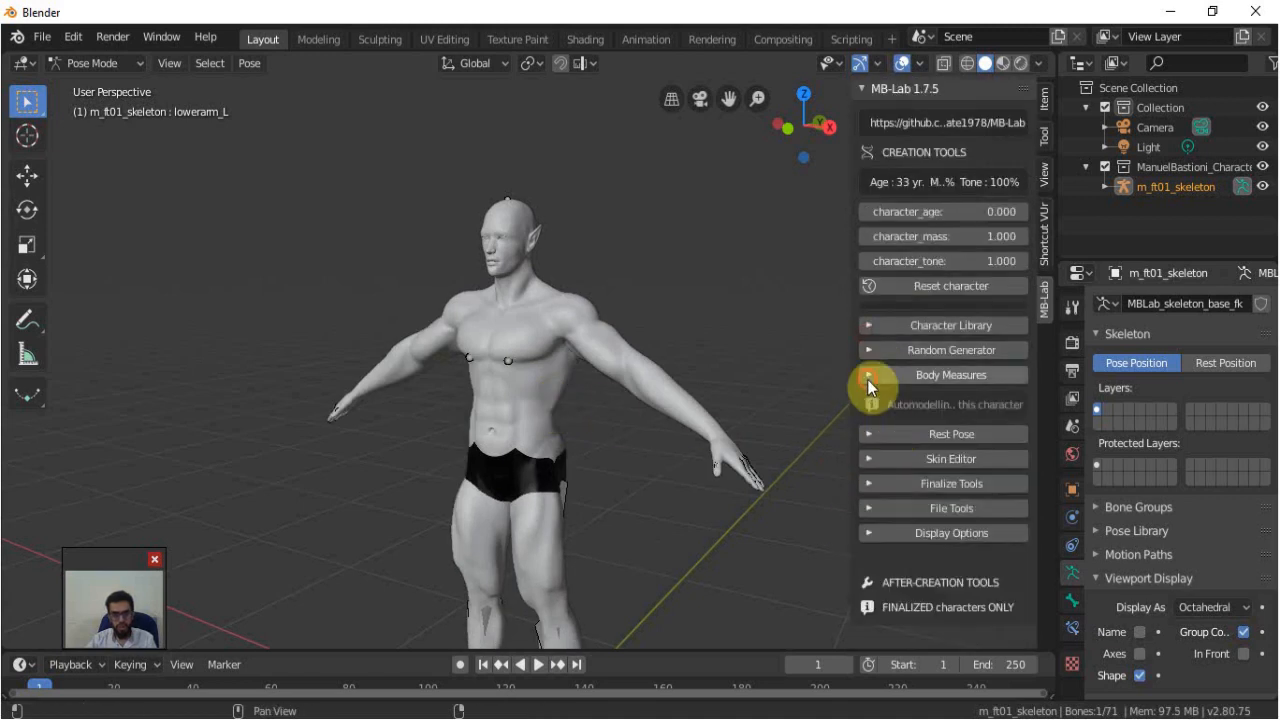
pyautogui.click(868, 376)
pyautogui.scroll(-4, 960, 510)
# Set skin_oil and skin_roughness to 1 in the Skin Editor.
pyautogui.click(957, 483)
pyautogui.scroll(-3, 948, 443)
pyautogui.scroll(3, 937, 445)
pyautogui.scroll(-3, 937, 445)
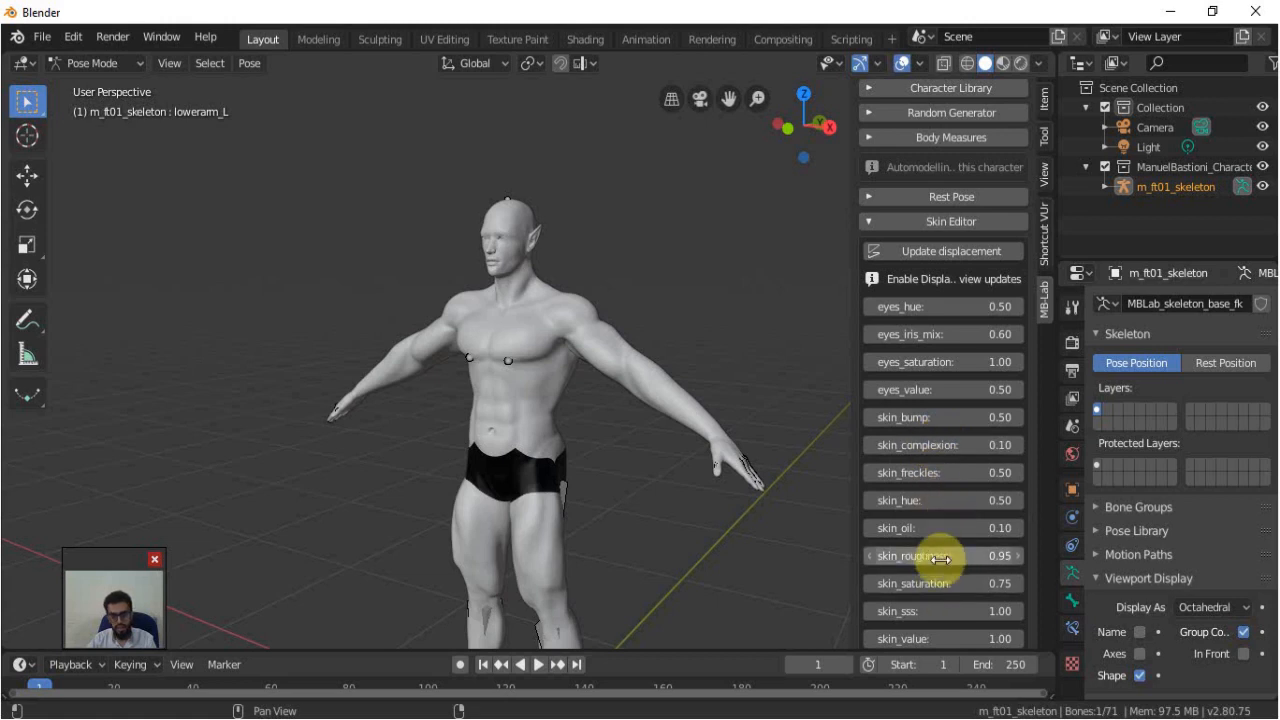
pyautogui.moveTo(914, 556)
pyautogui.mouseDown()
pyautogui.moveTo(921, 529)
pyautogui.moveTo(1000, 529)
pyautogui.moveTo(920, 534)
pyautogui.mouseUp()
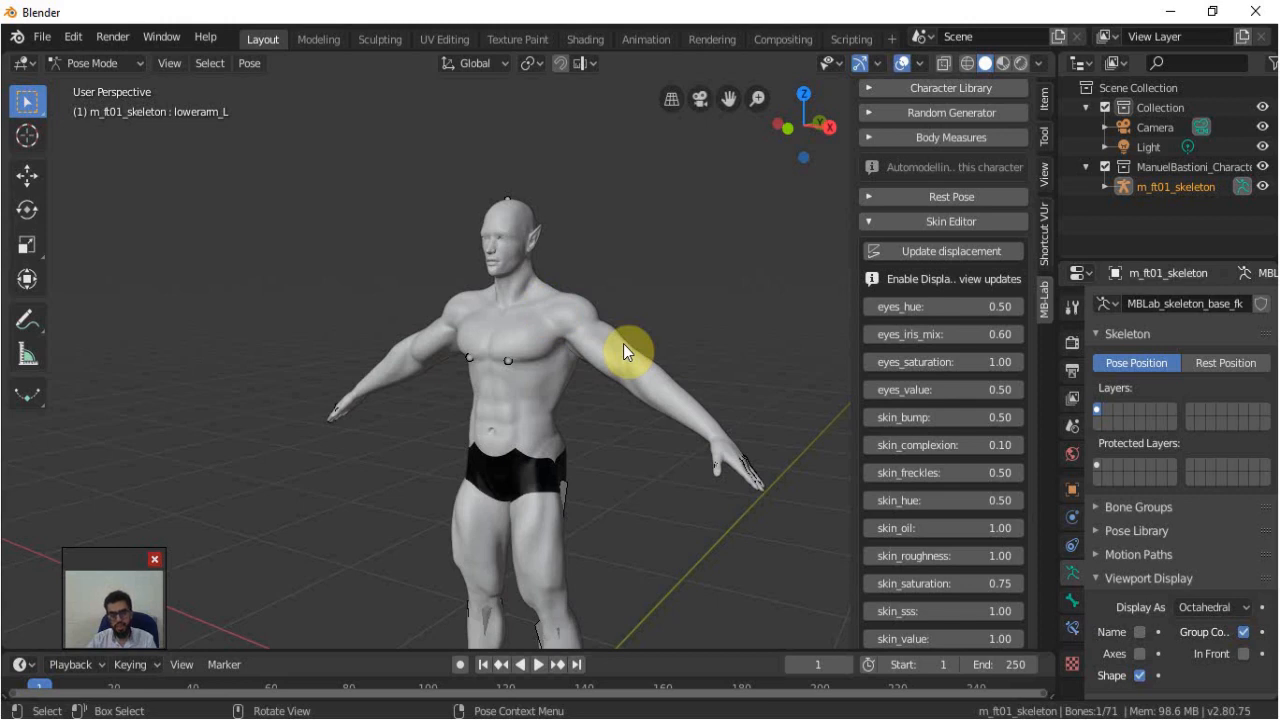
# Set skin_oil to 0, preview the skin in Look Dev shading and return to Solid shading.
pyautogui.press('z')
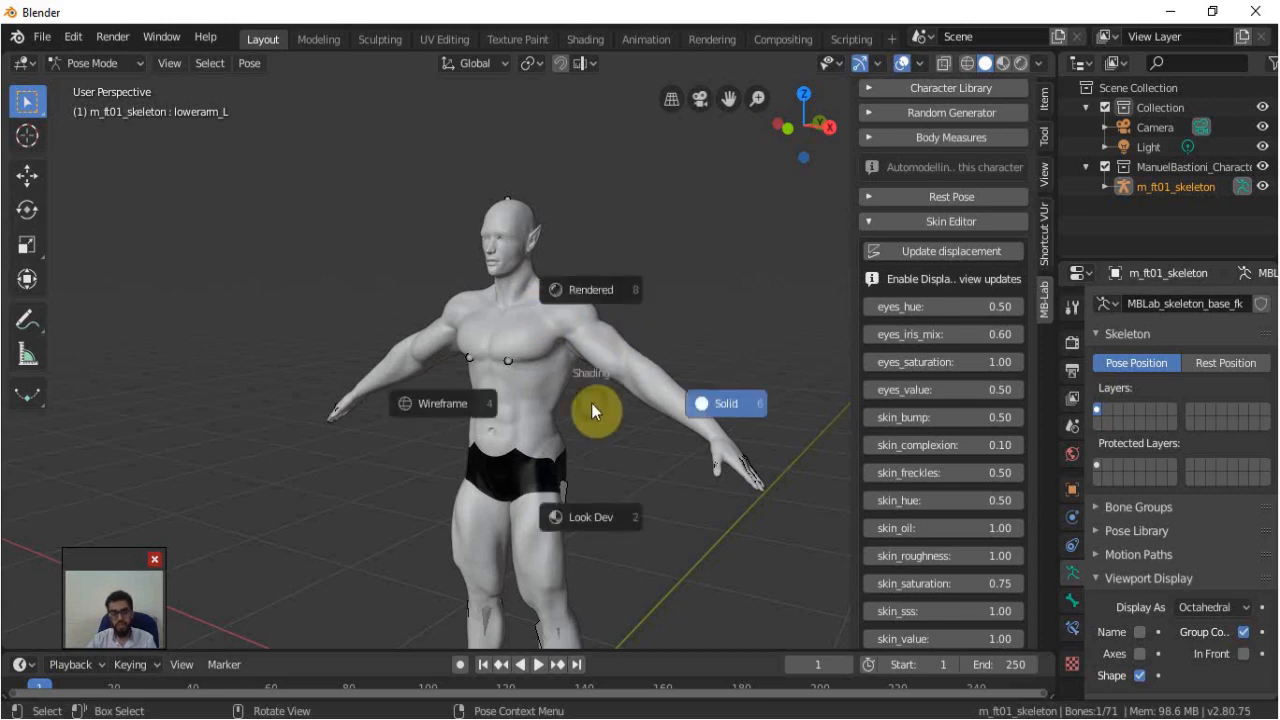
pyautogui.press('z')
pyautogui.press('z')
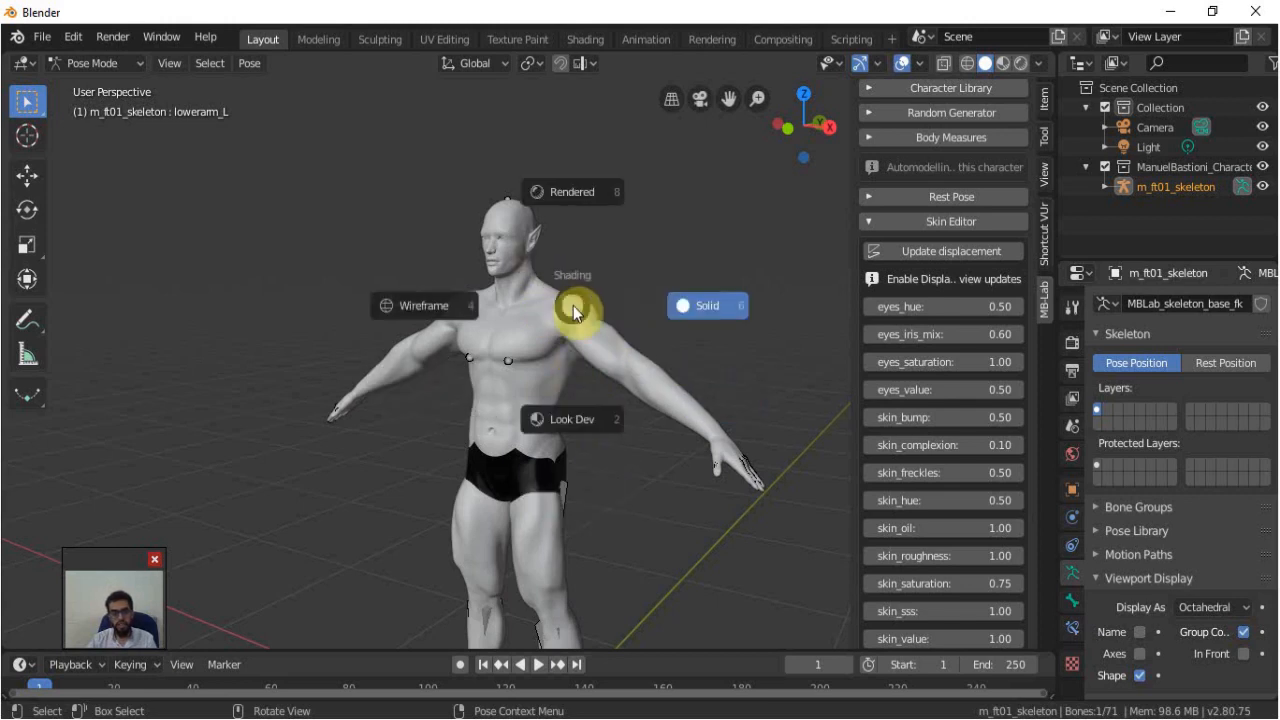
pyautogui.click(583, 417)
pyautogui.scroll(-2, 626, 448)
pyautogui.press('z')
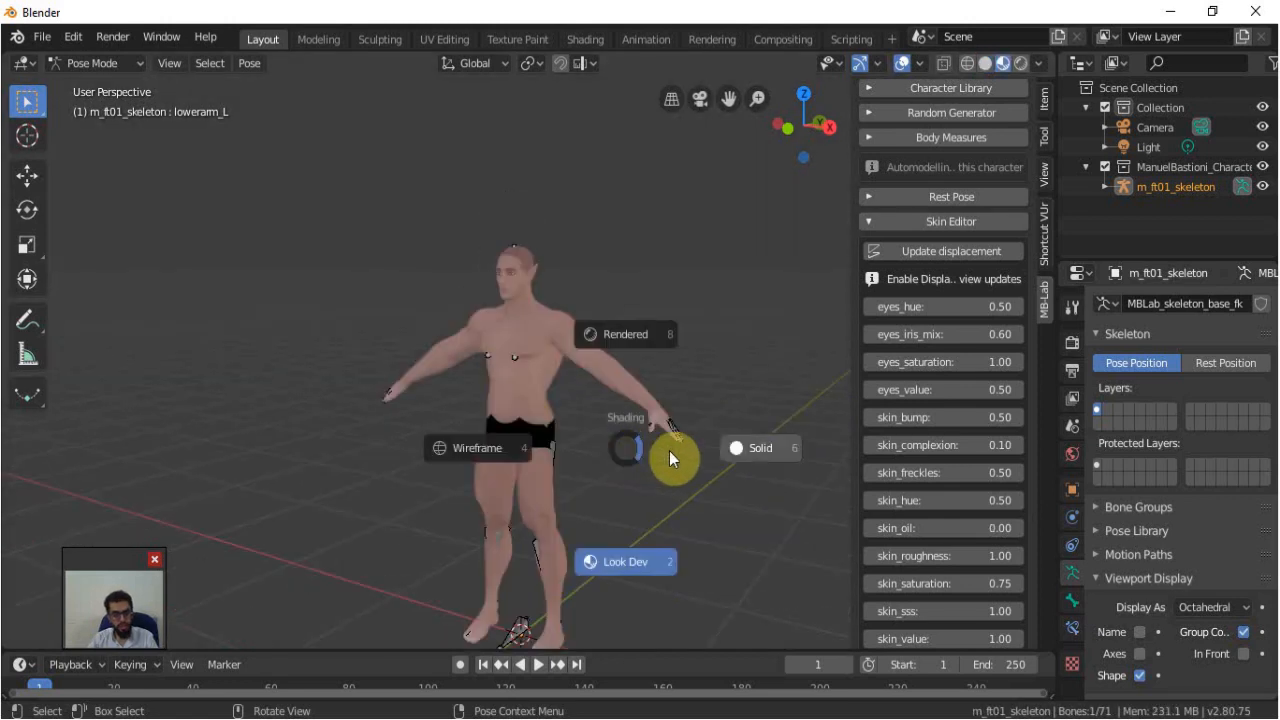
pyautogui.click(759, 448)
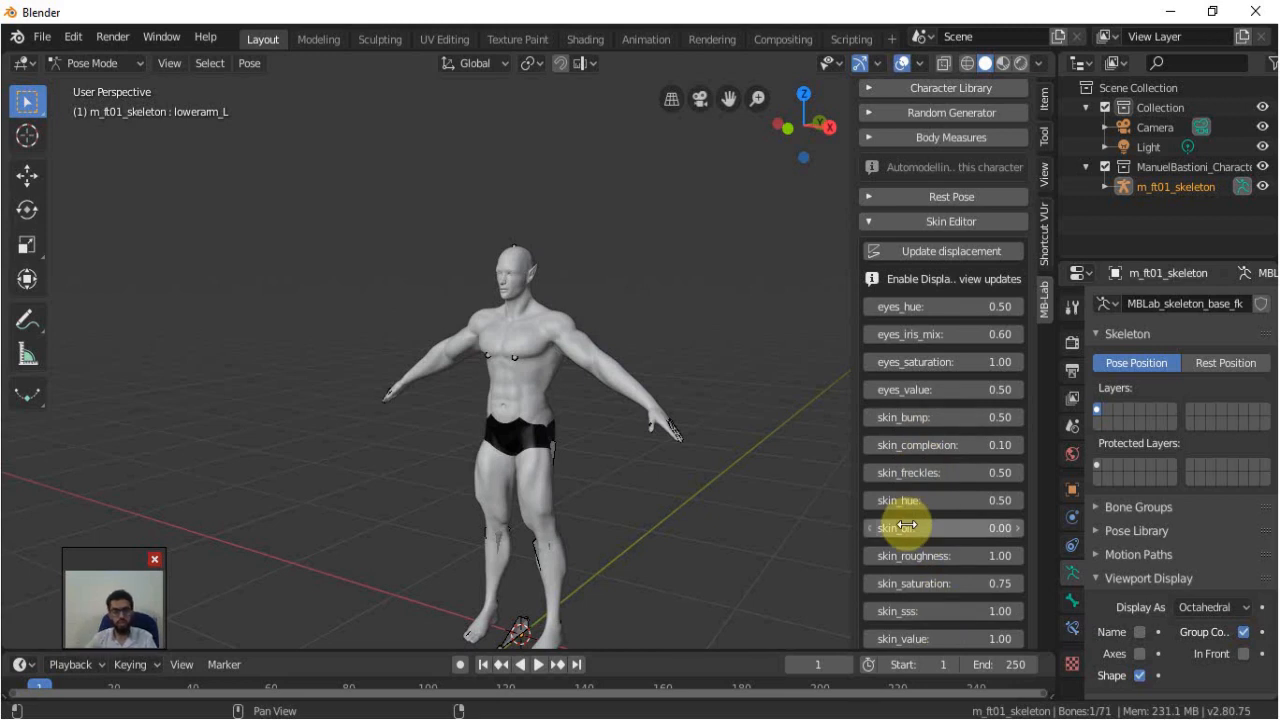
# Finalize the elf with textures and backup, saving as untitled.png in the MB-Lab-master folder.
pyautogui.click(869, 224)
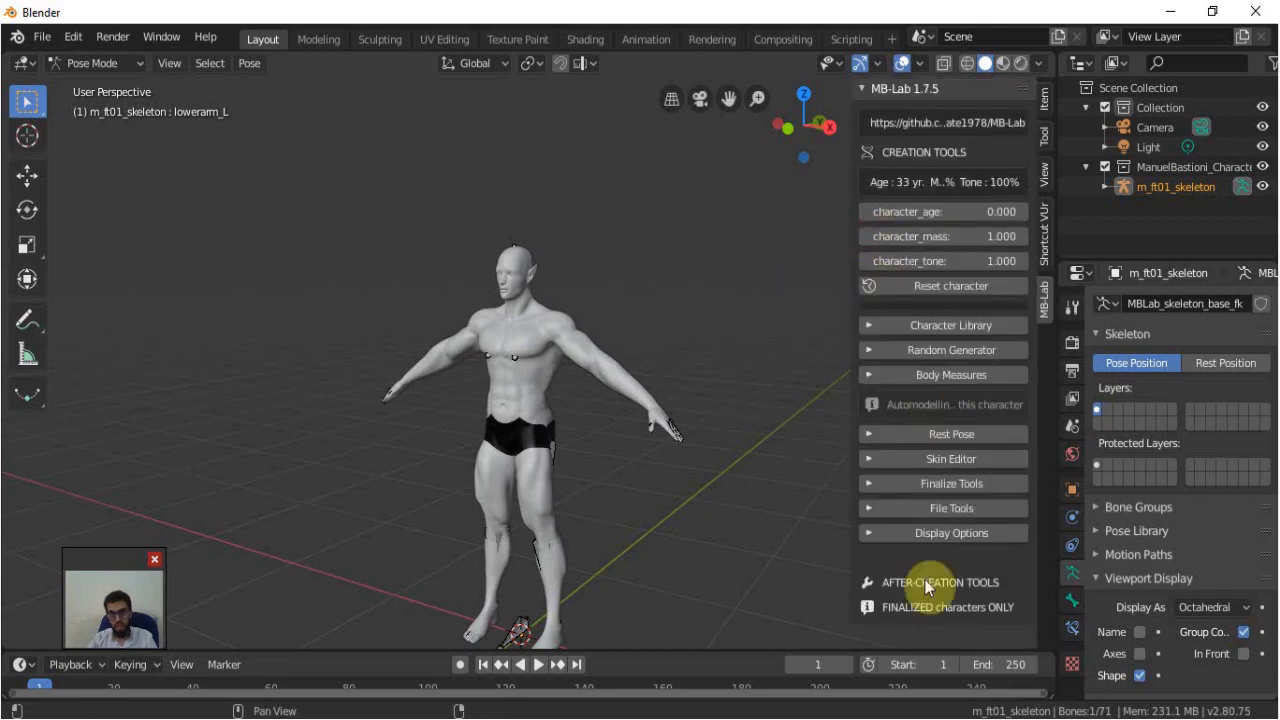
pyautogui.click(866, 483)
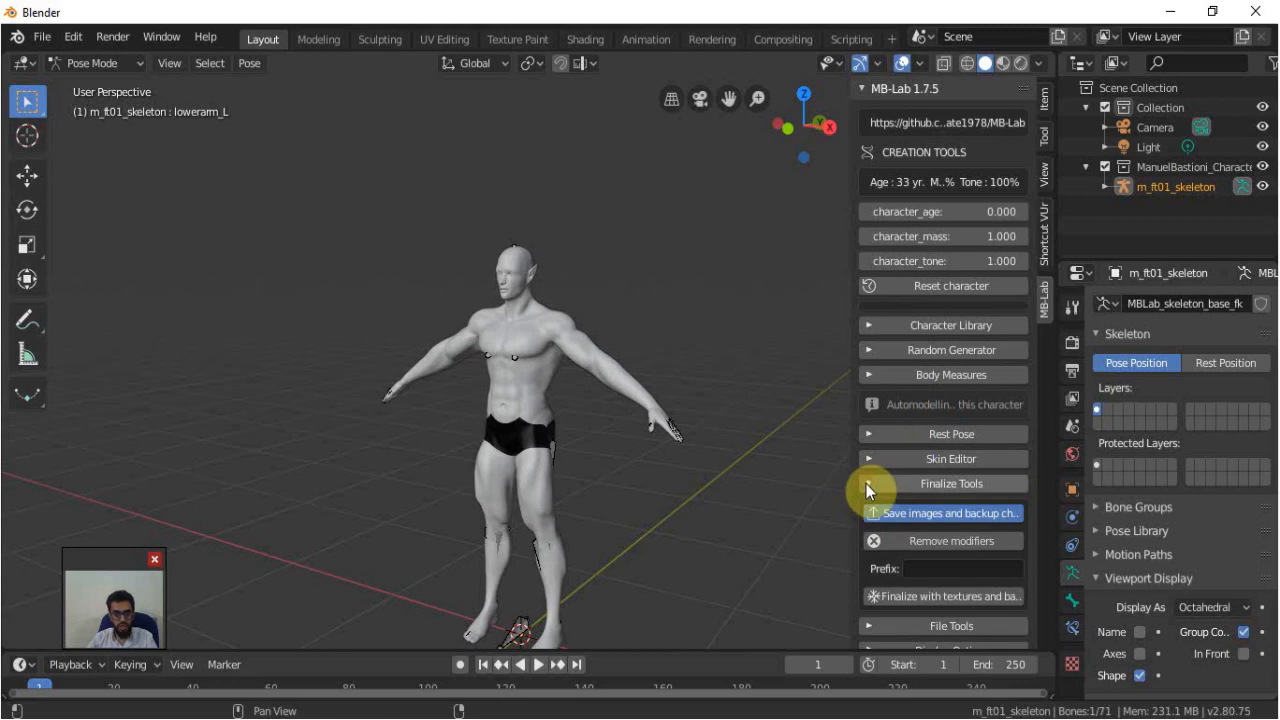
pyautogui.click(954, 598)
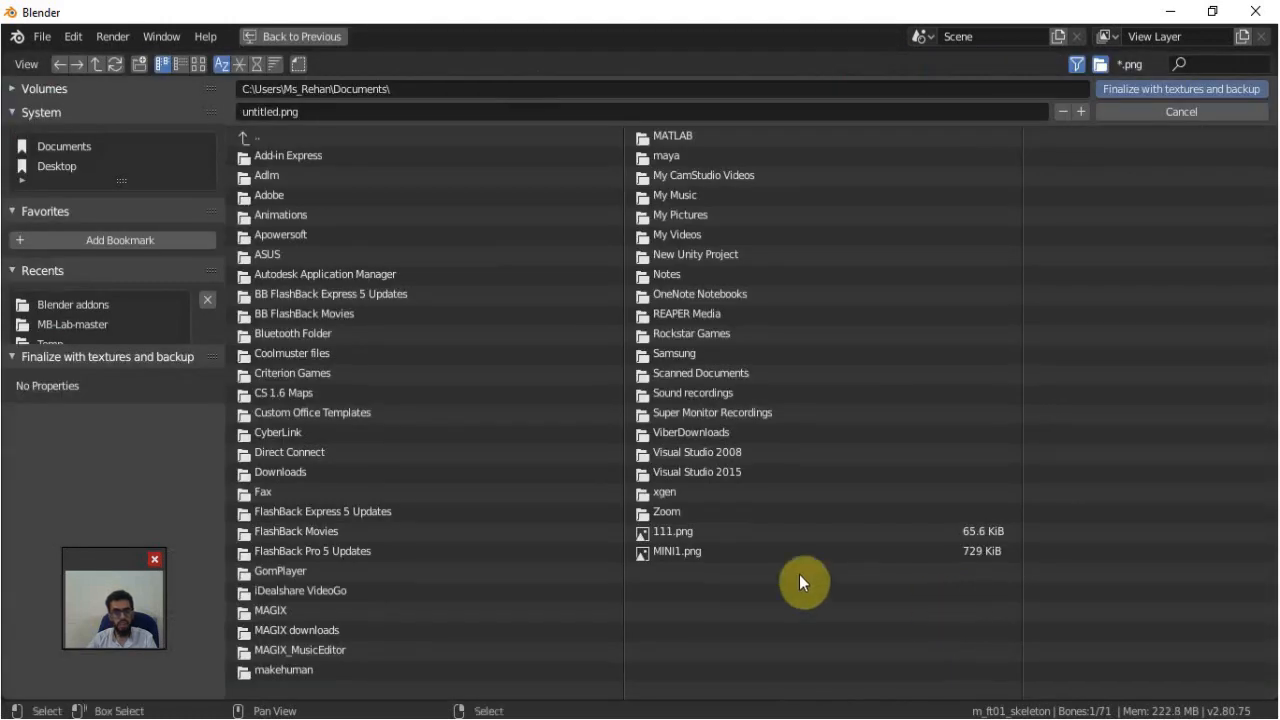
pyautogui.click(82, 324)
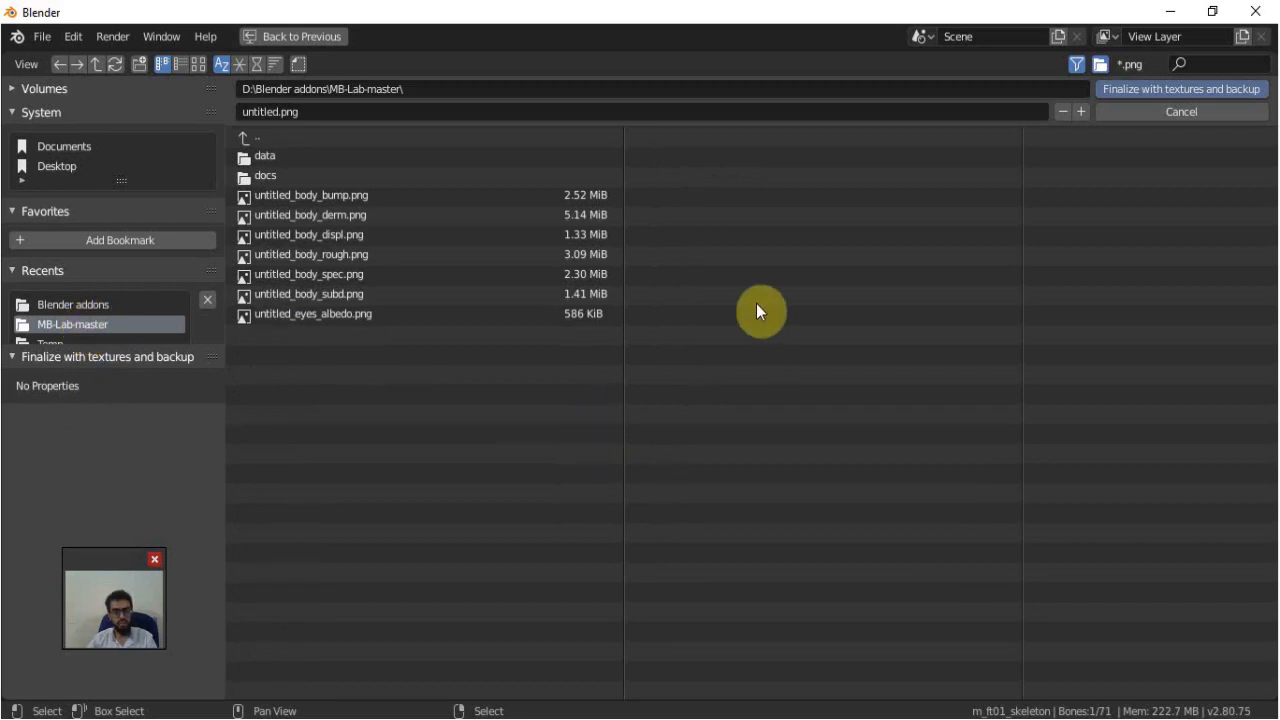
pyautogui.click(1158, 89)
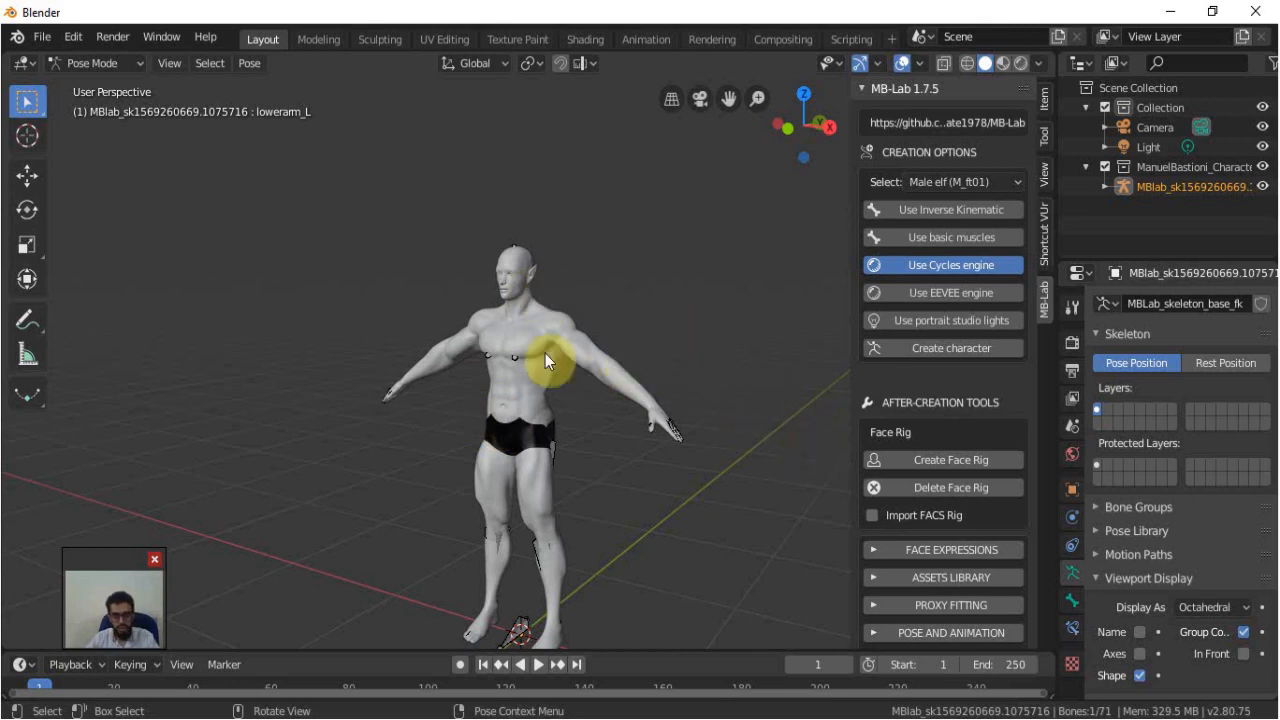
# Switch to the front view and create a face rig for the finalized elf.
pyautogui.scroll(-4, 550, 356)
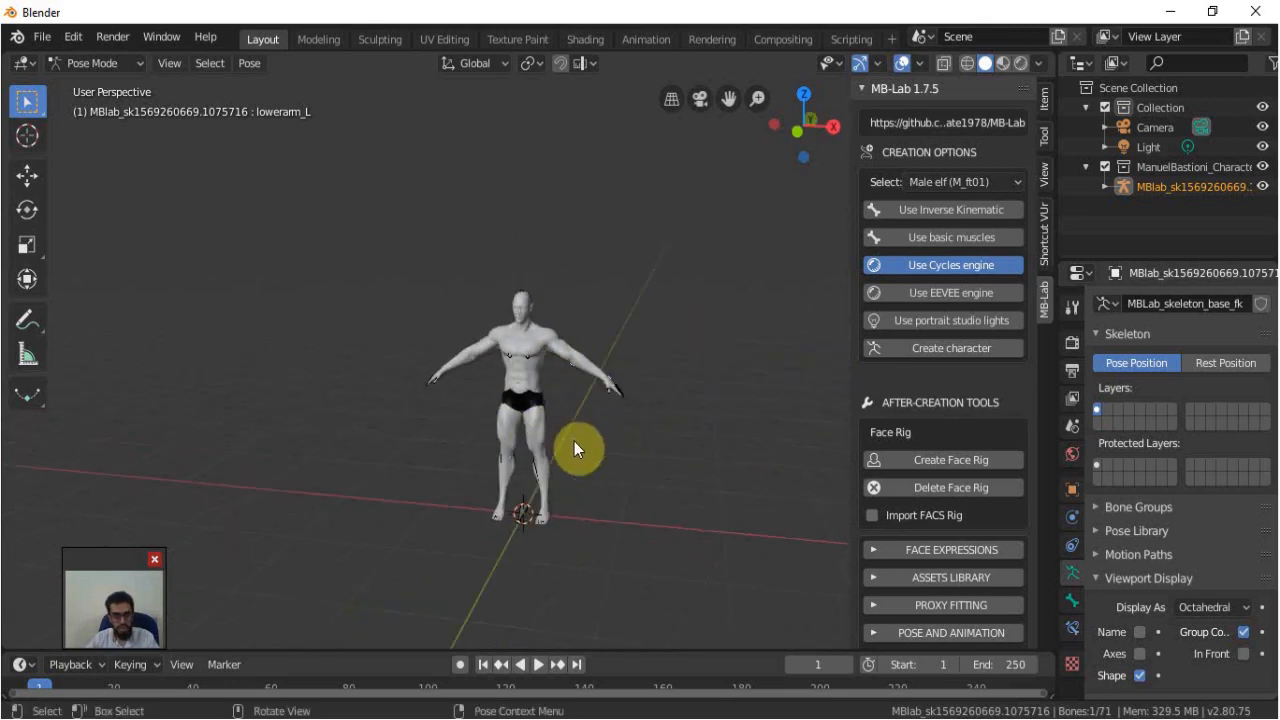
pyautogui.press('KP_1')
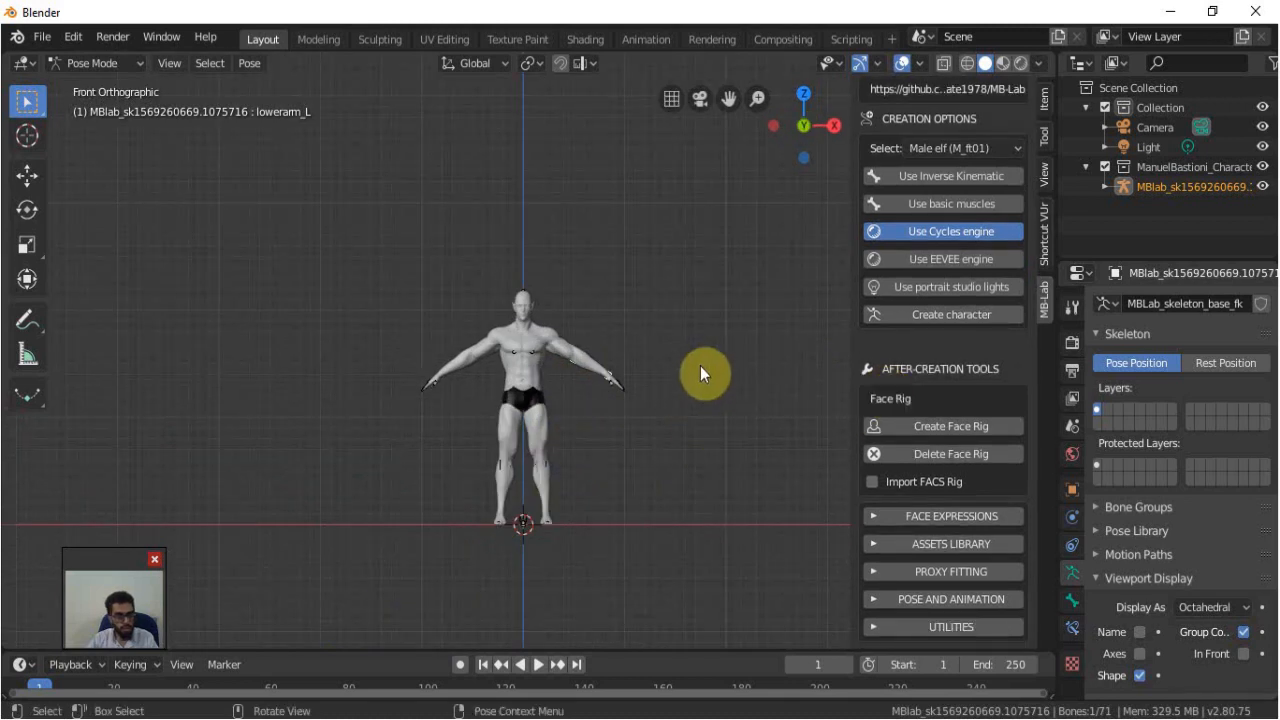
pyautogui.click(915, 430)
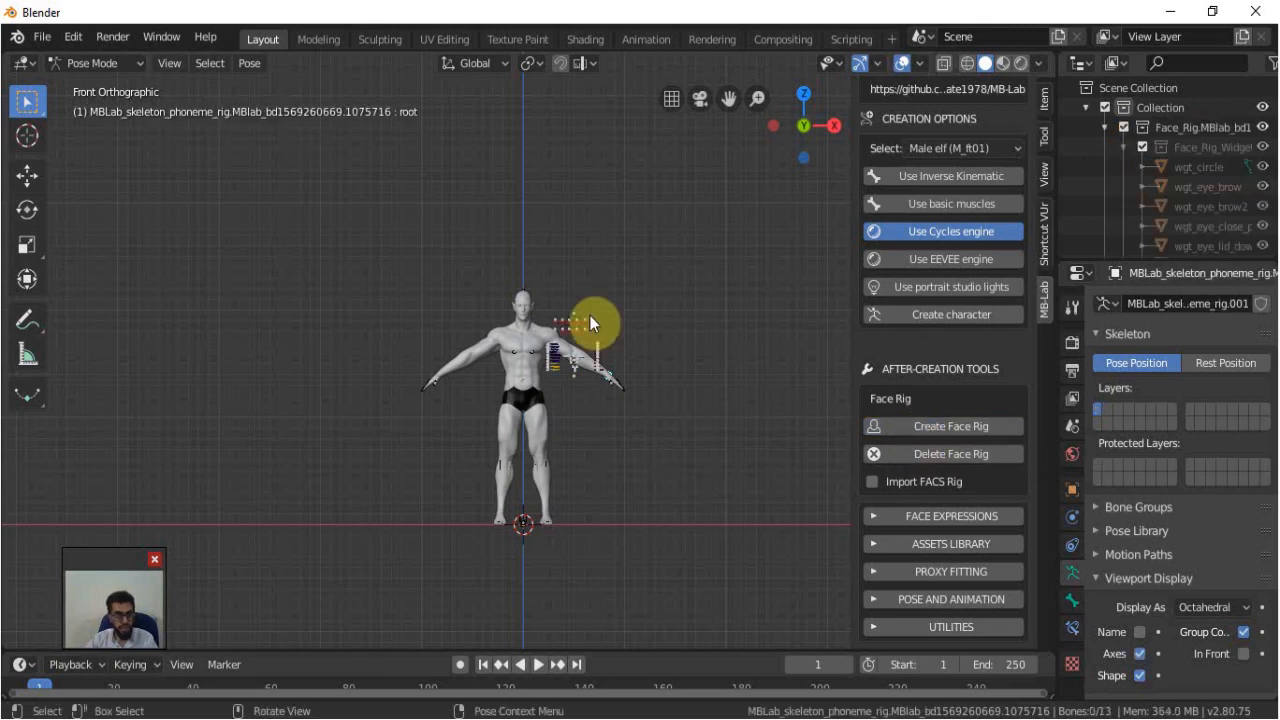
# Rotate the MouthSmileOpen2 control of the face rig to give the elf an open smile.
pyautogui.scroll(1, 598, 352)
pyautogui.scroll(8, 598, 352)
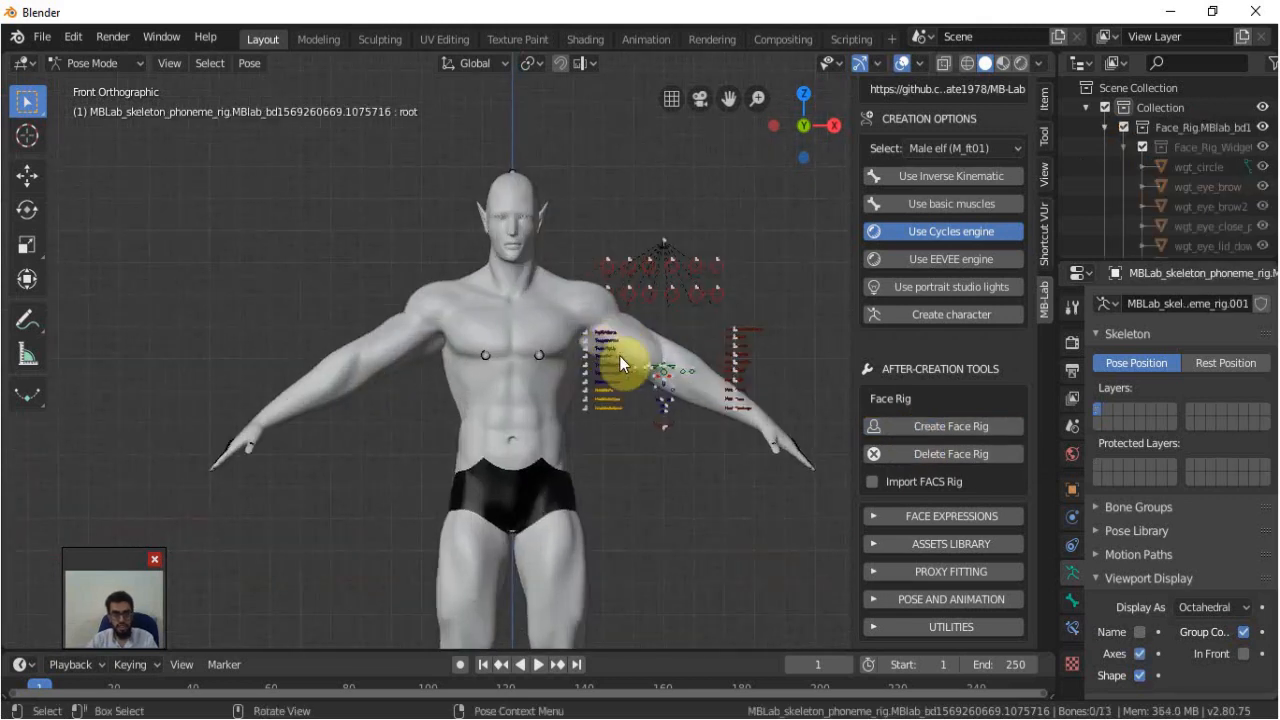
pyautogui.scroll(5, 440, 350)
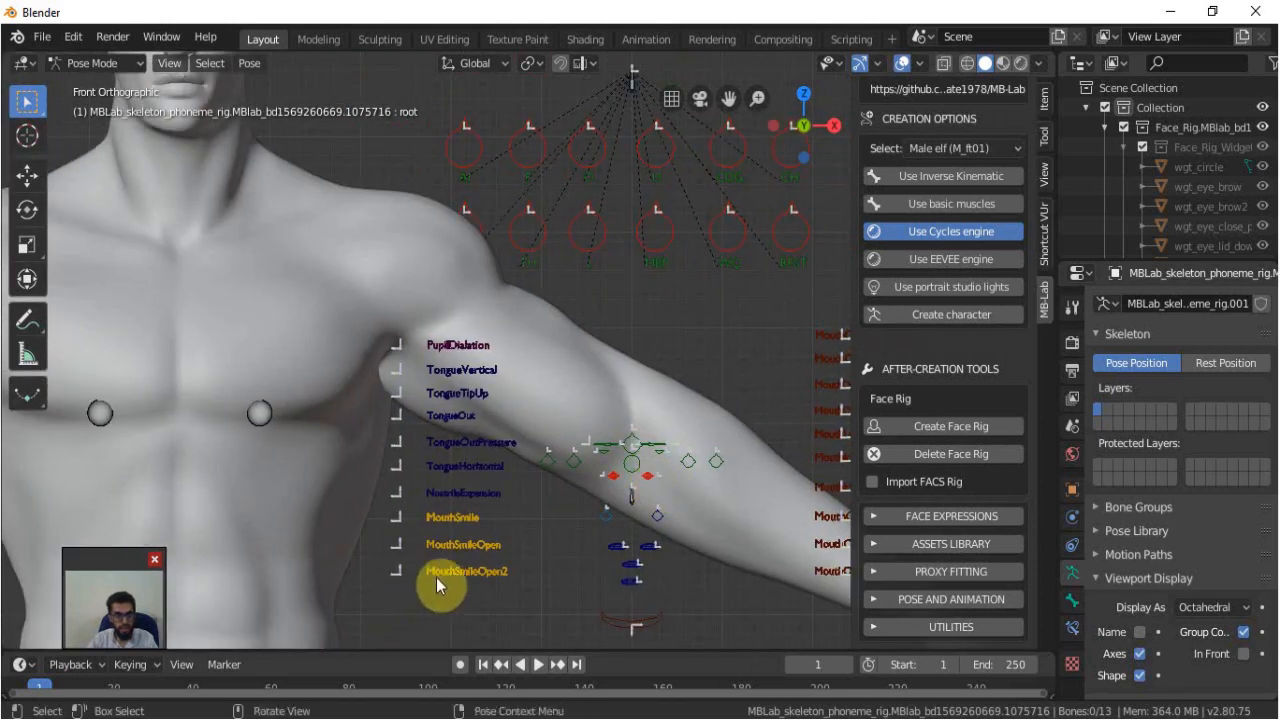
pyautogui.click(447, 573)
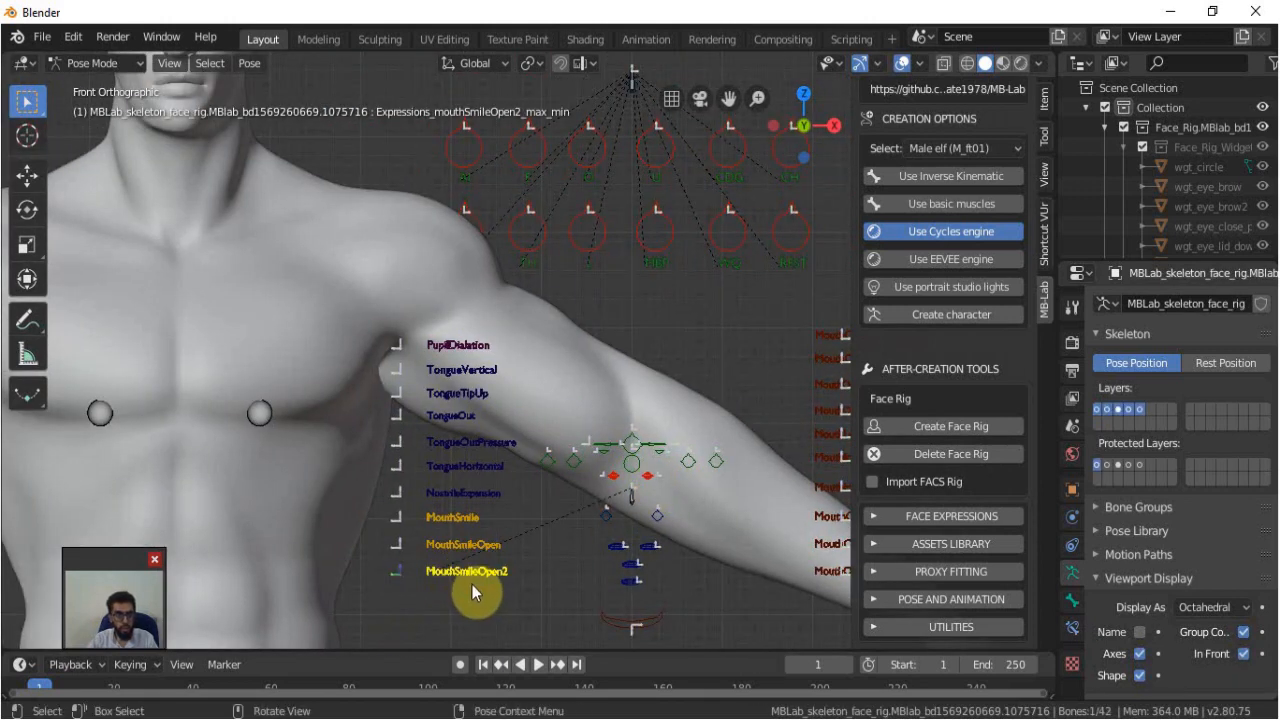
pyautogui.scroll(-5, 472, 591)
pyautogui.scroll(1, 514, 514)
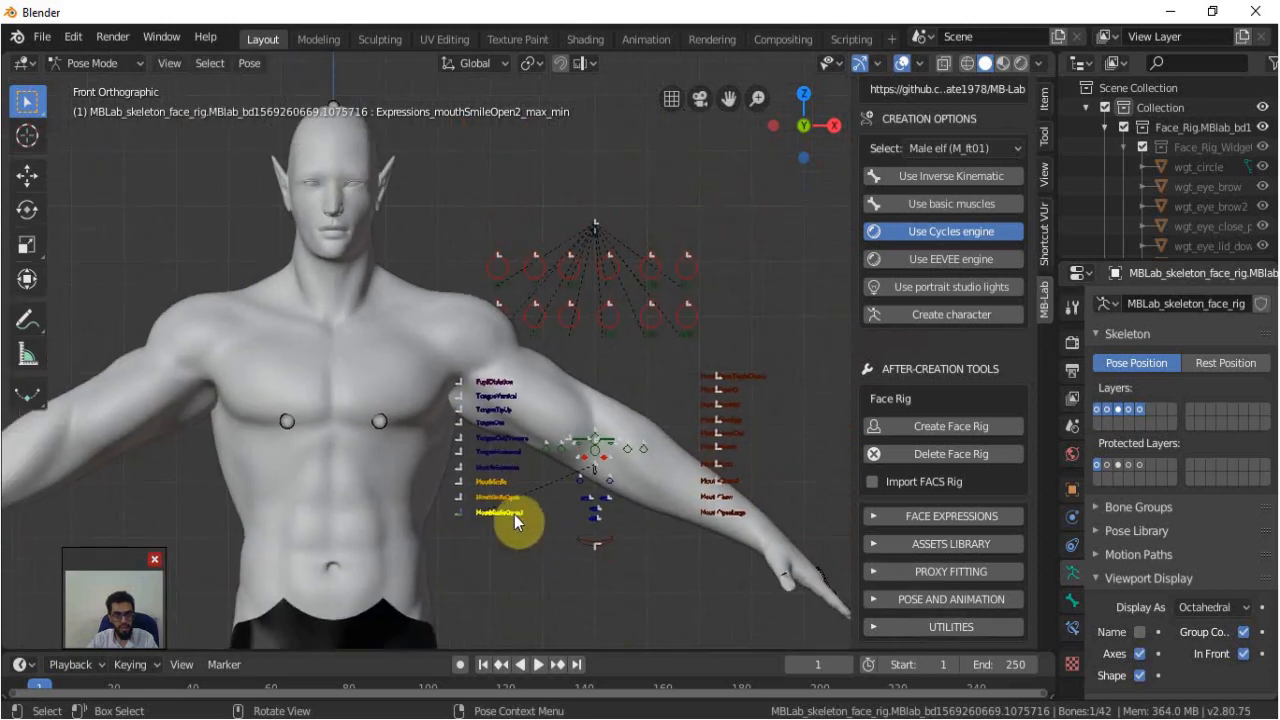
pyautogui.press('r')
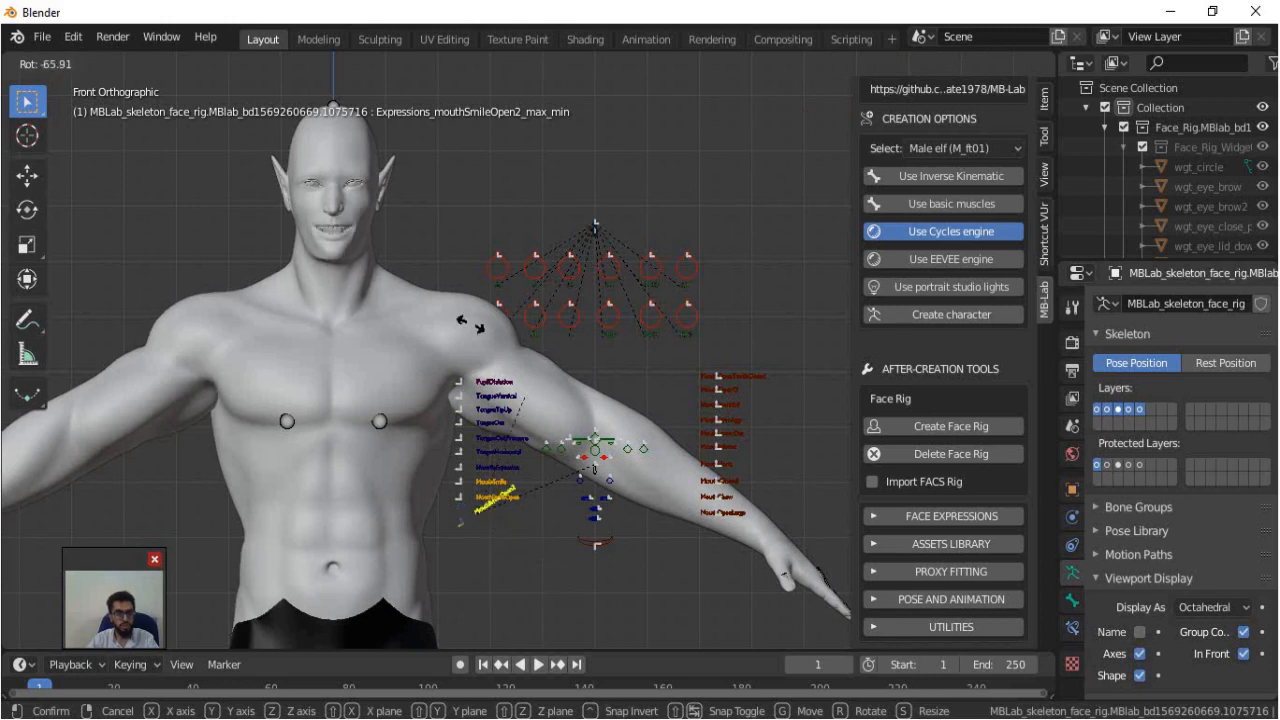
pyautogui.click(801, 473)
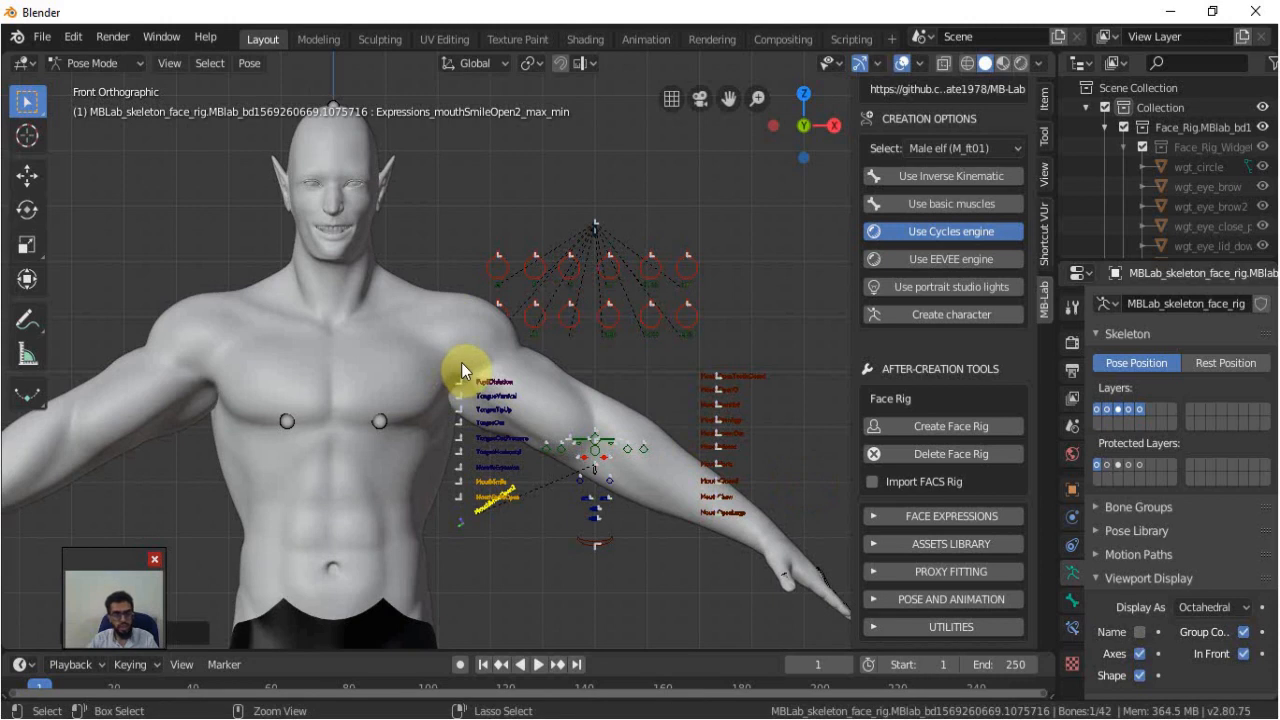
# Undo the rotation of the MouthSmileOpen2 control and delete the face rig.
pyautogui.hotkey('ctrl', 'z')
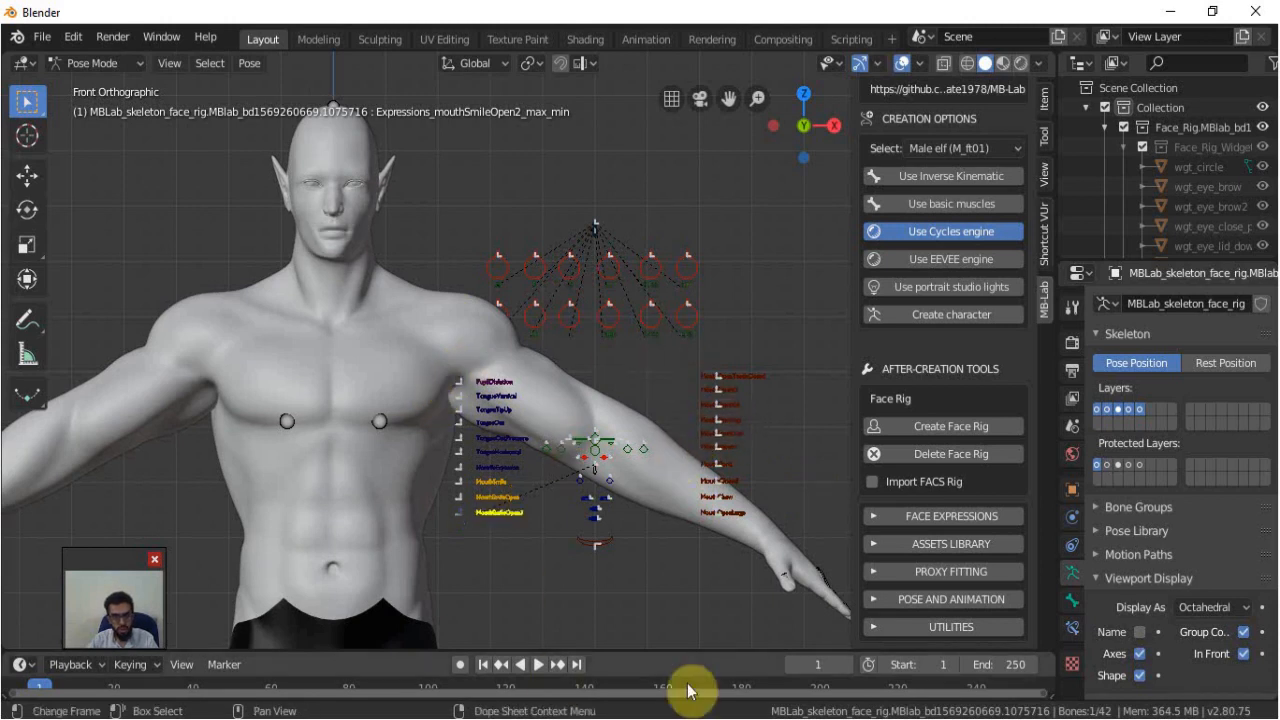
pyautogui.click(898, 454)
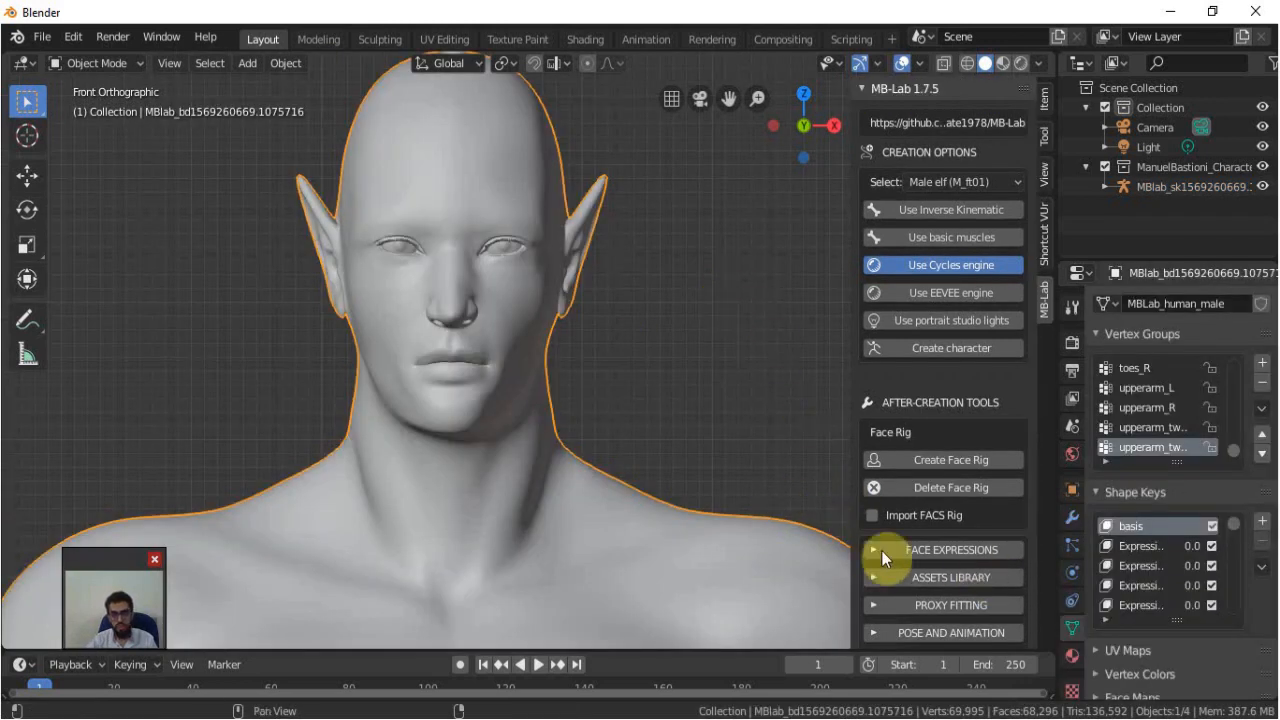
# Expand the Face Expressions settings and look through the available expression sliders.
pyautogui.scroll(-1, 916, 504)
pyautogui.click(873, 516)
pyautogui.scroll(-3, 940, 514)
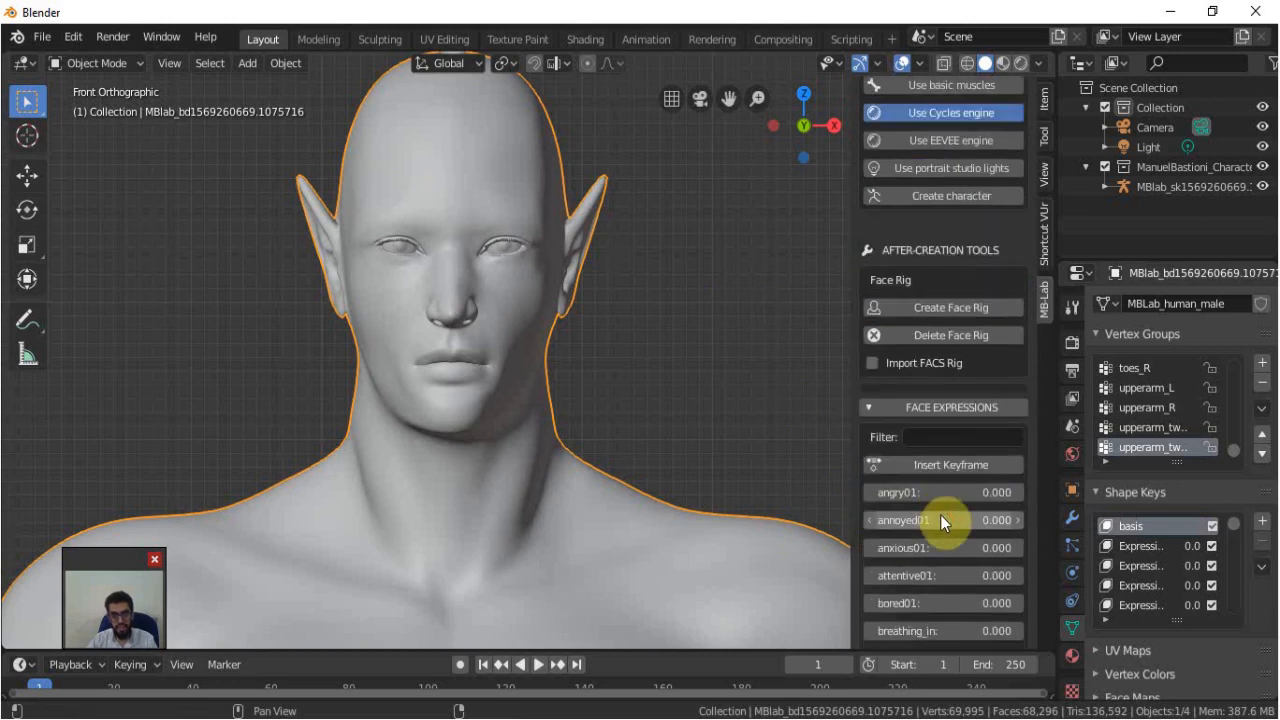
pyautogui.scroll(-5, 940, 514)
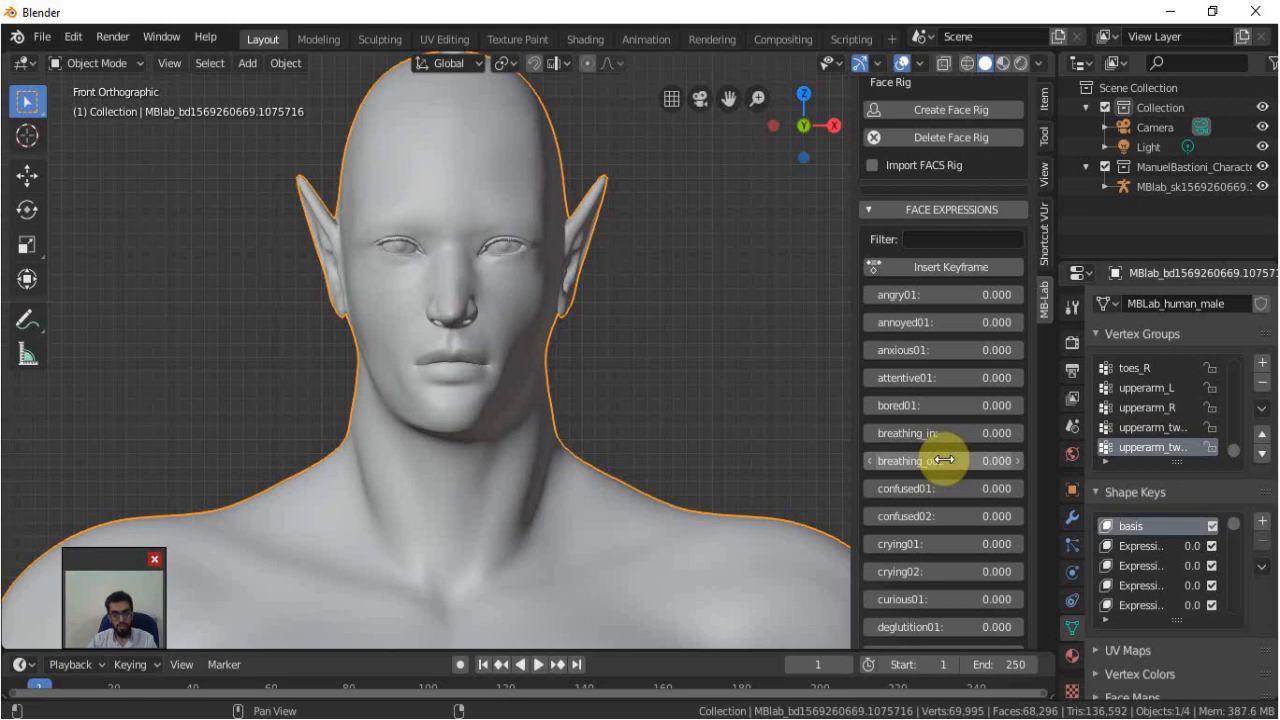
pyautogui.scroll(-1, 944, 459)
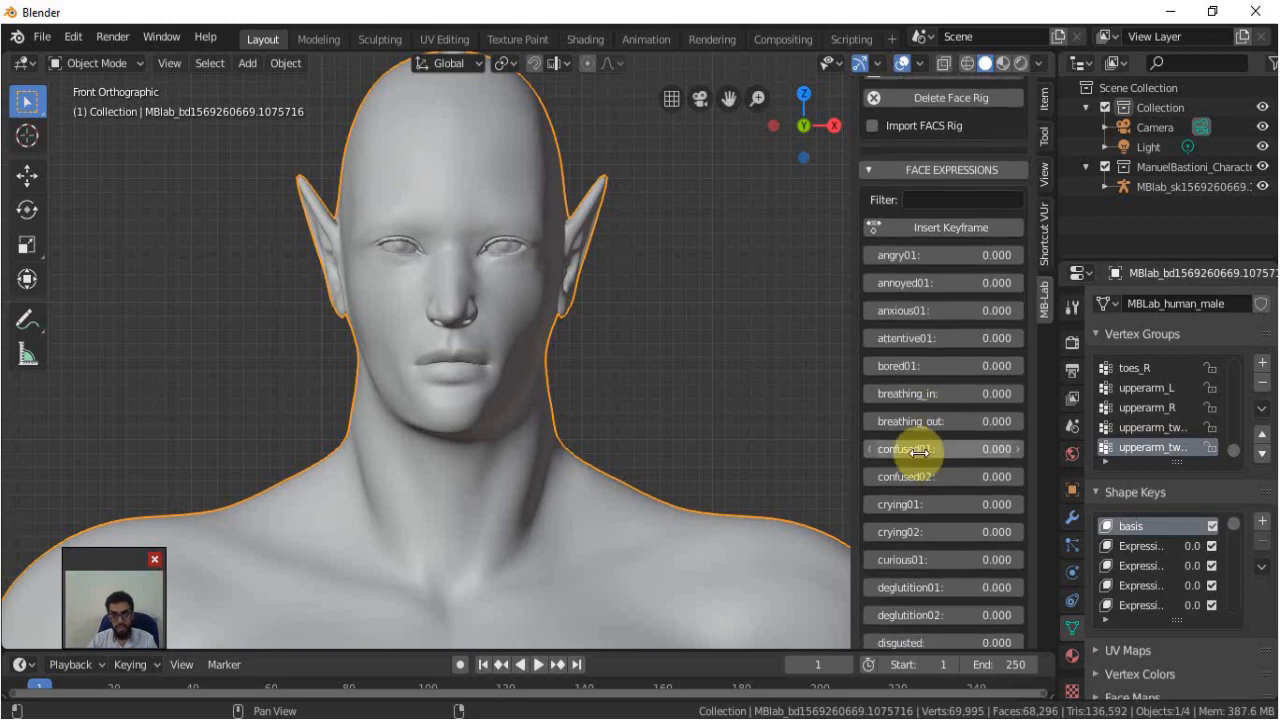
# Try the confused01 and crying01 expressions at 1, and reset both to 0.
pyautogui.moveTo(944, 449); pyautogui.dragTo(1010, 449)
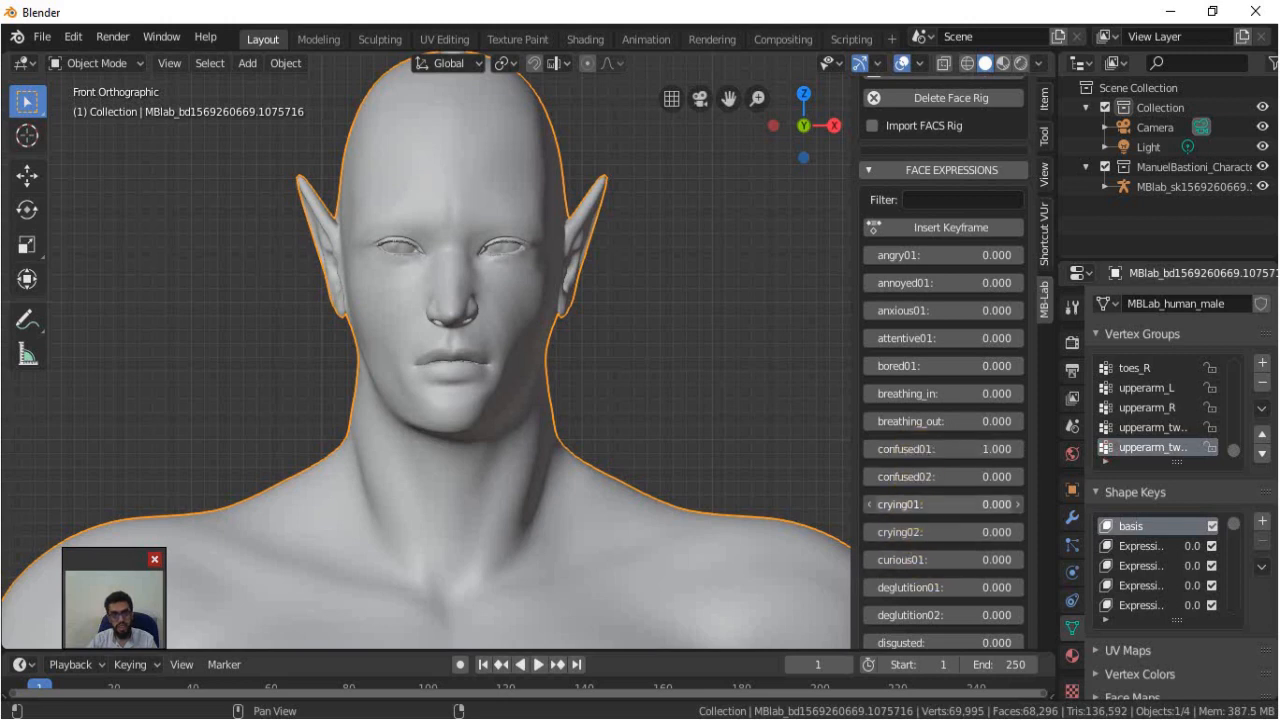
pyautogui.moveTo(944, 504); pyautogui.dragTo(1010, 504)
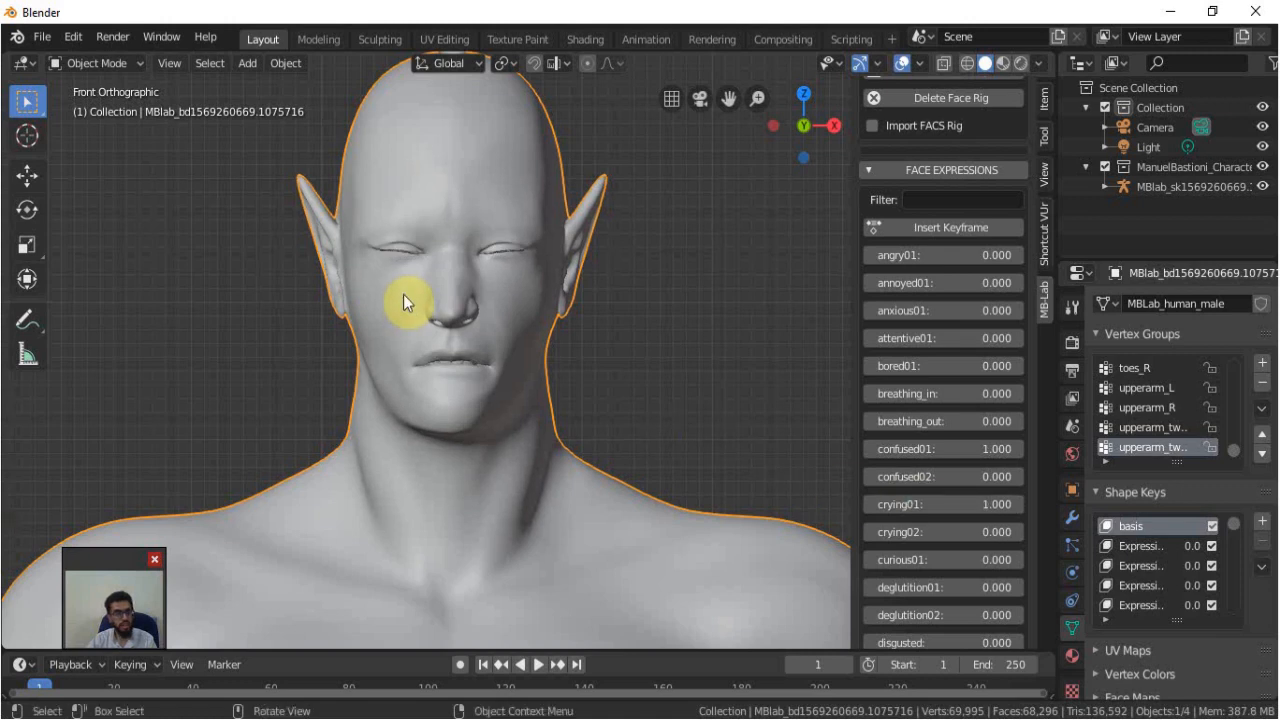
pyautogui.doubleClick(919, 505)
pyautogui.write('0')
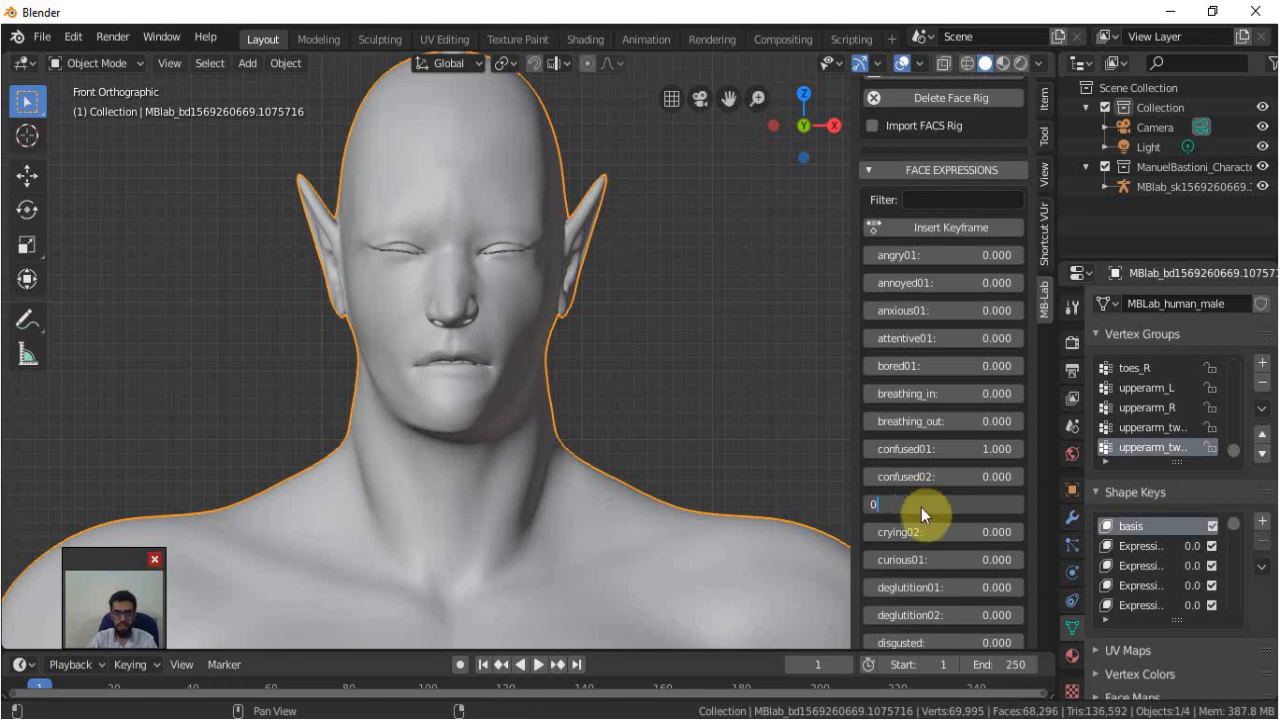
pyautogui.press('Return')
pyautogui.doubleClick(944, 447)
pyautogui.write('0')
pyautogui.press('Return')
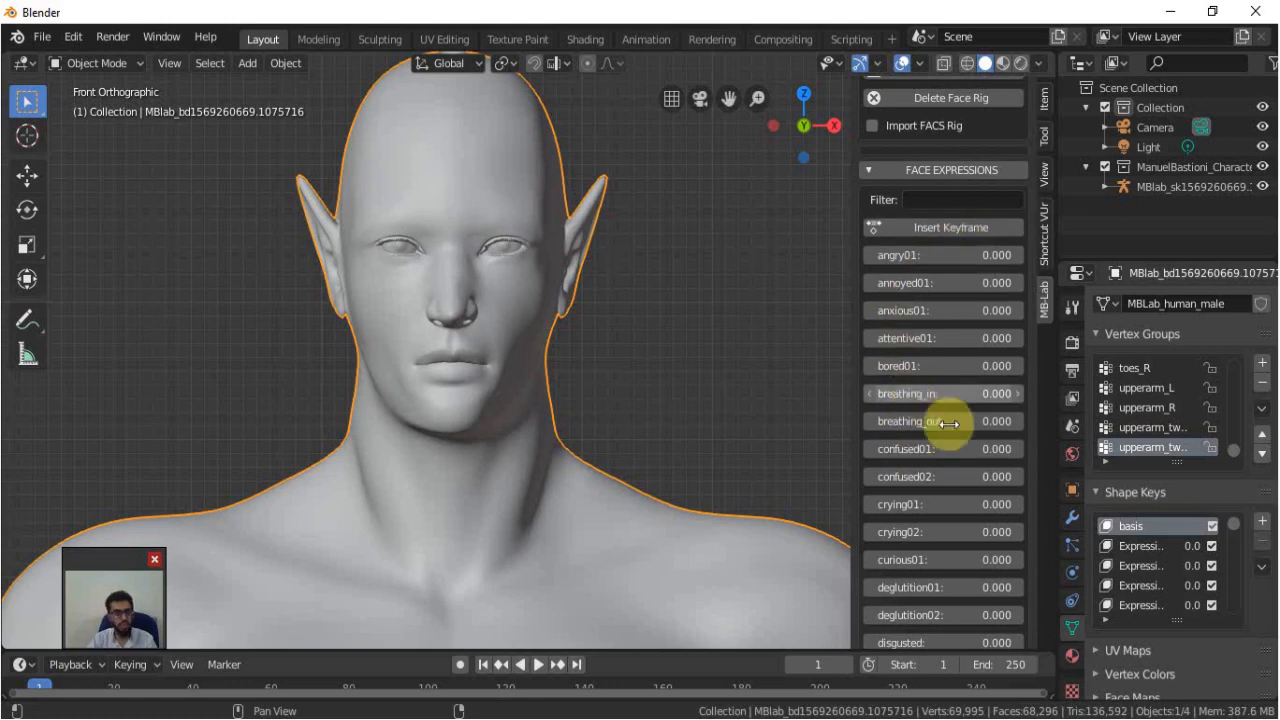
# Insert a face expression keyframe for the neutral face at frame 1 and enlarge the timeline.
pyautogui.scroll(-2, 960, 490)
pyautogui.scroll(-3, 960, 490)
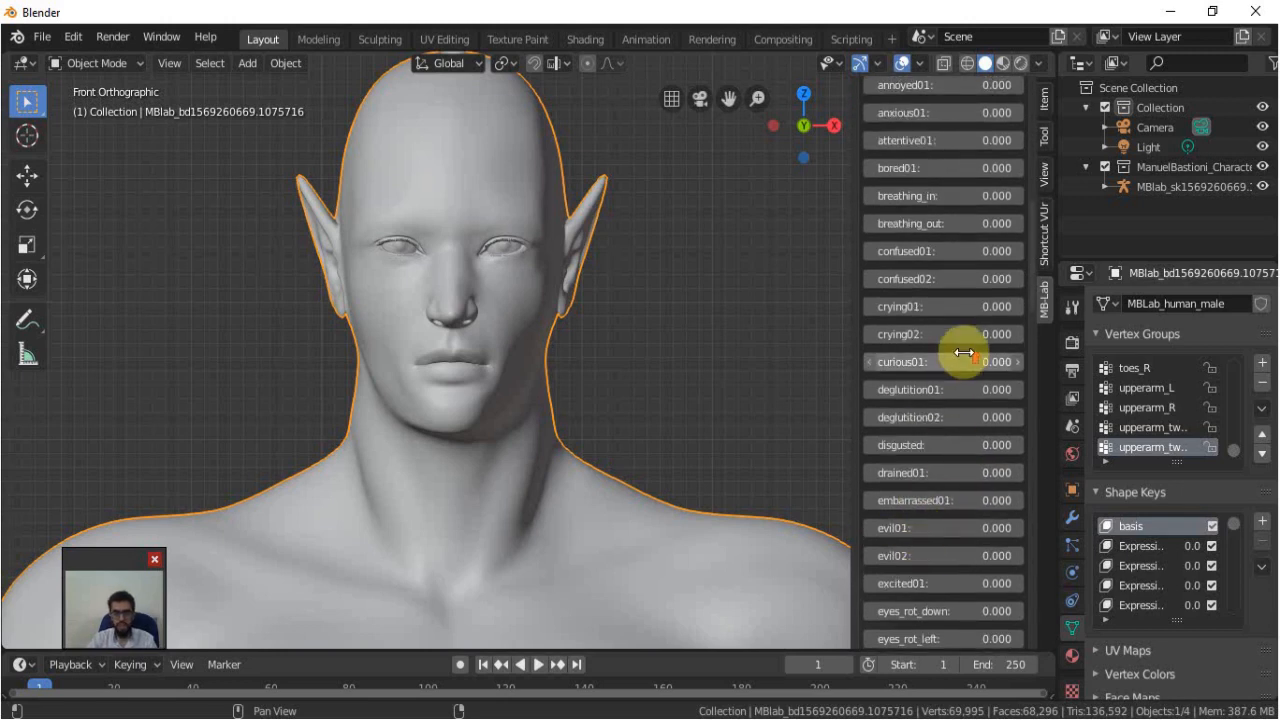
pyautogui.scroll(7, 960, 351)
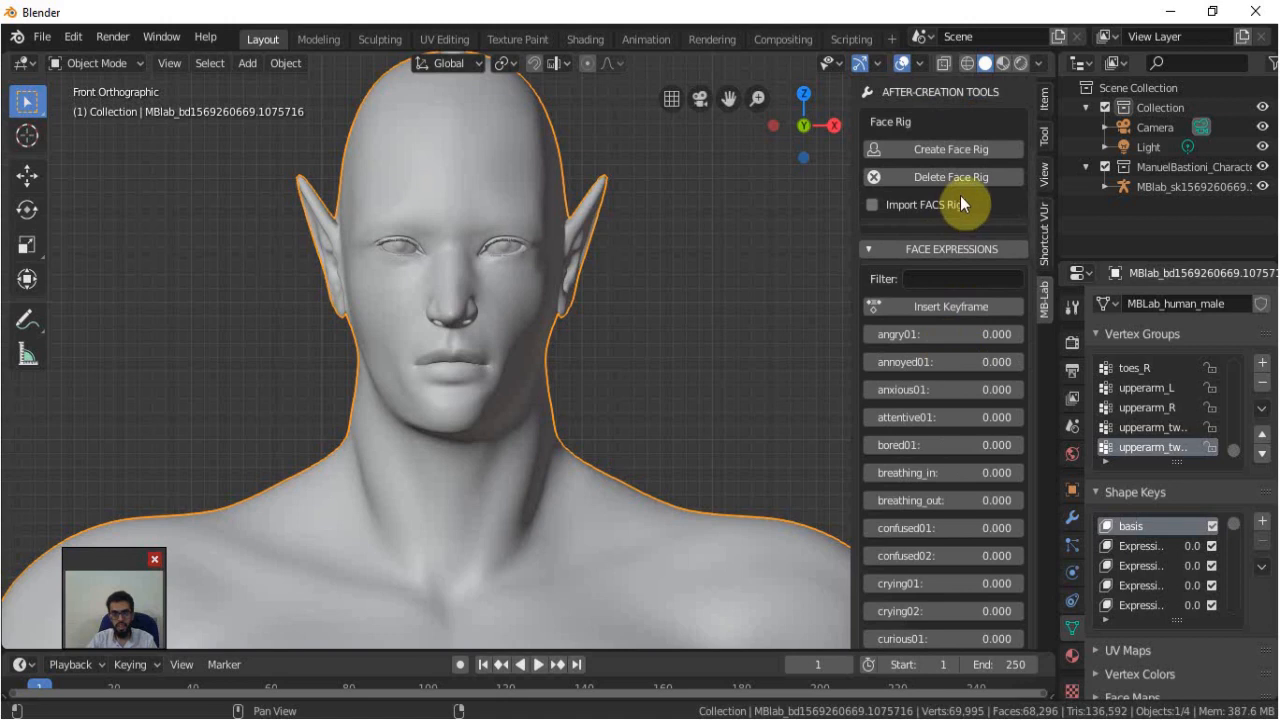
pyautogui.click(944, 306)
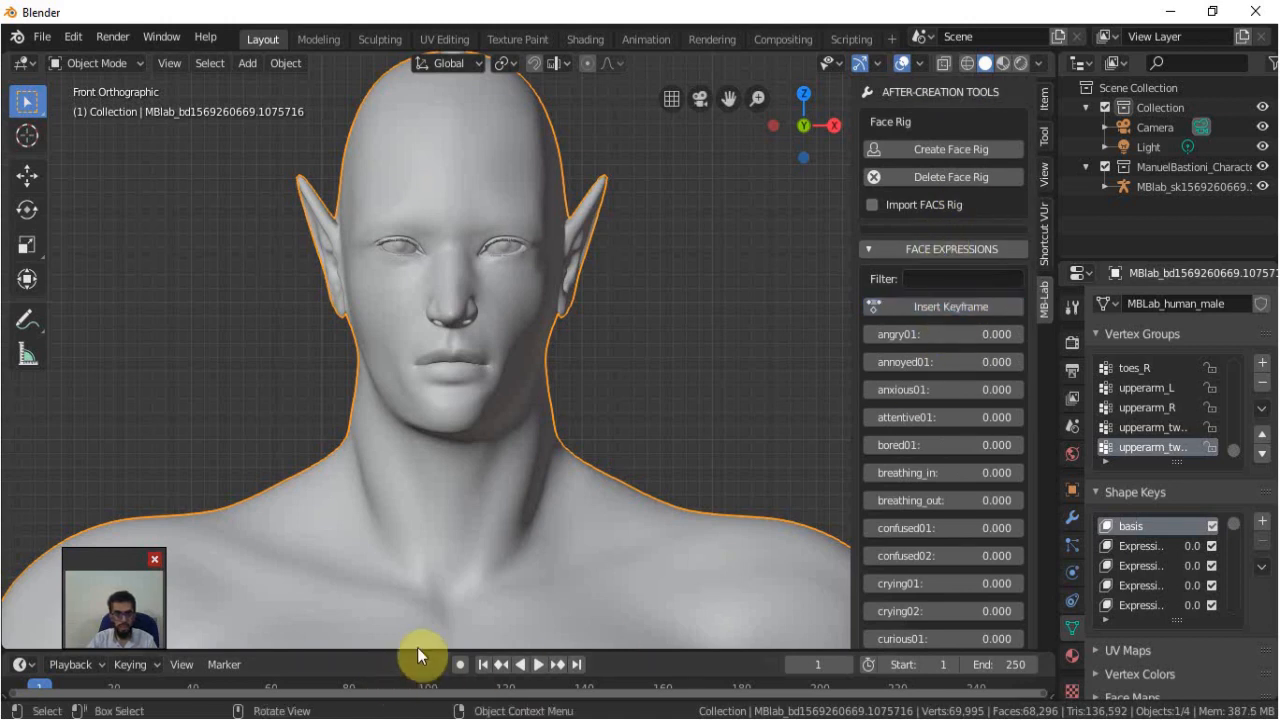
pyautogui.moveTo(417, 650); pyautogui.dragTo(423, 606)
pyautogui.click(40, 656)
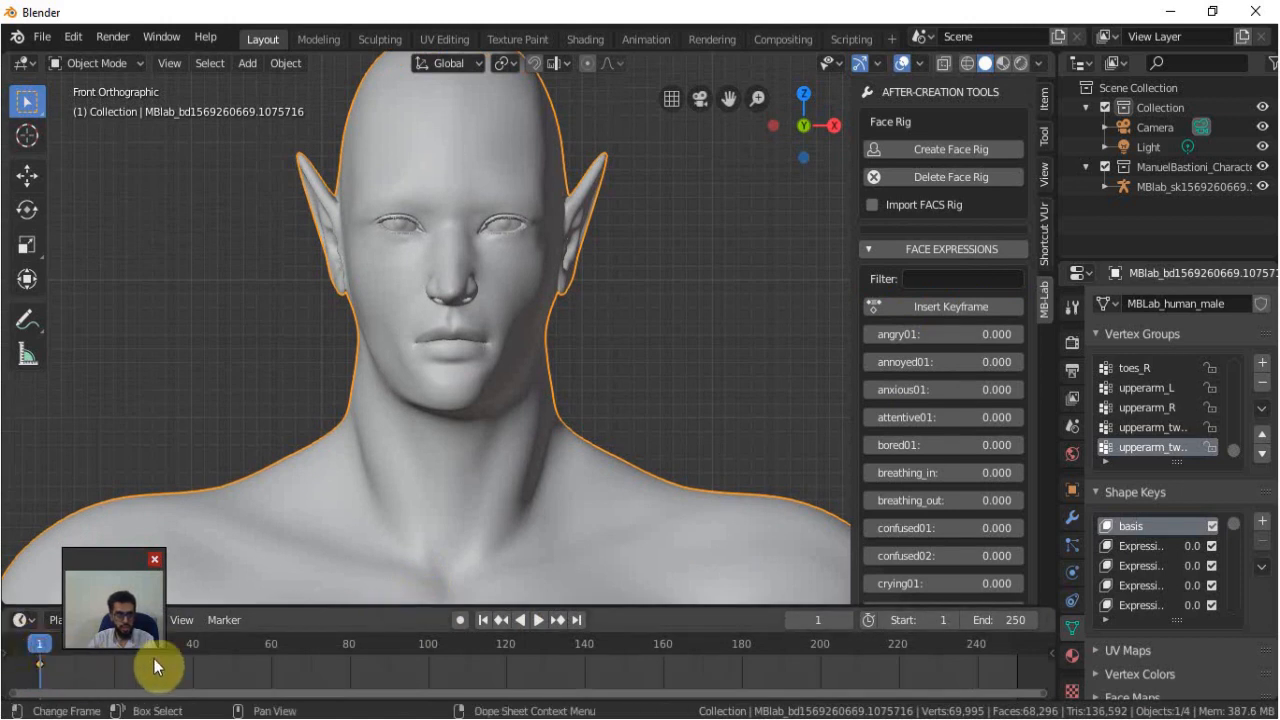
# Move the animation to frame 39 and select the elf's body mesh.
pyautogui.press('space')
pyautogui.hotkey('shift', 'Left')
pyautogui.click(198, 643)
pyautogui.press('space')
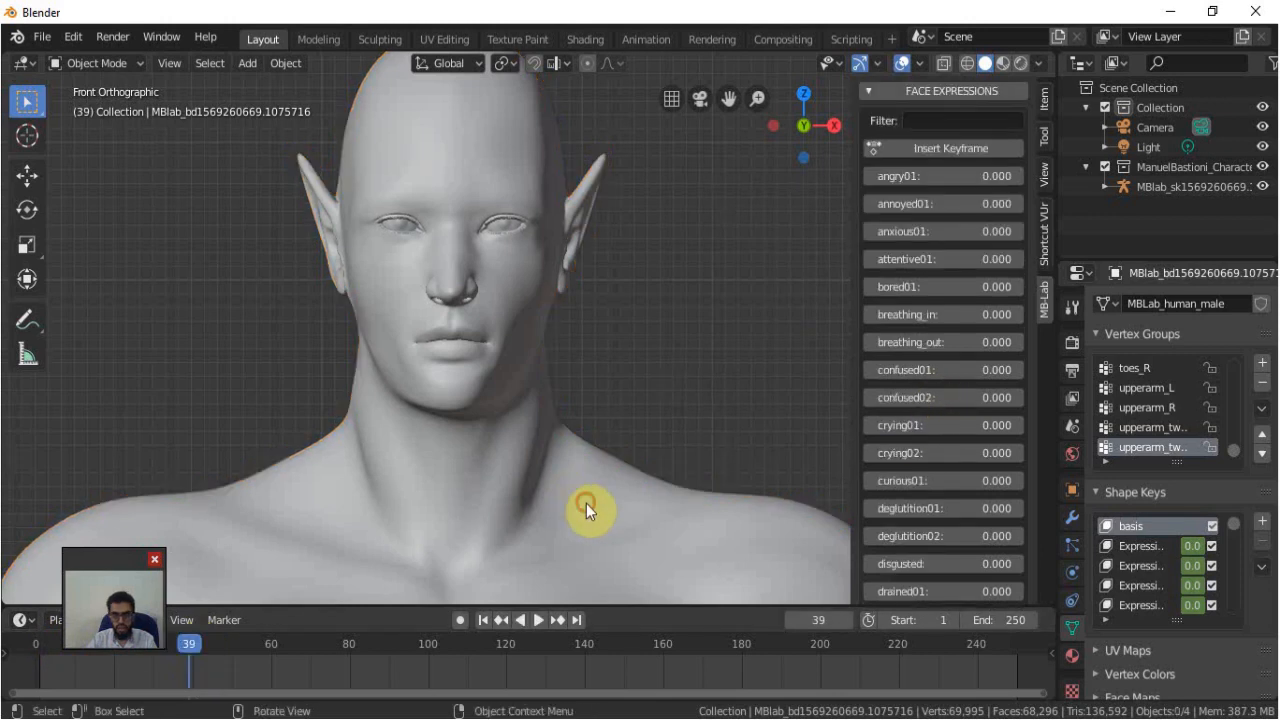
pyautogui.click(586, 503)
# Set the evil01 expression to 1 and keyframe it at frame 39.
pyautogui.scroll(-3, 915, 490)
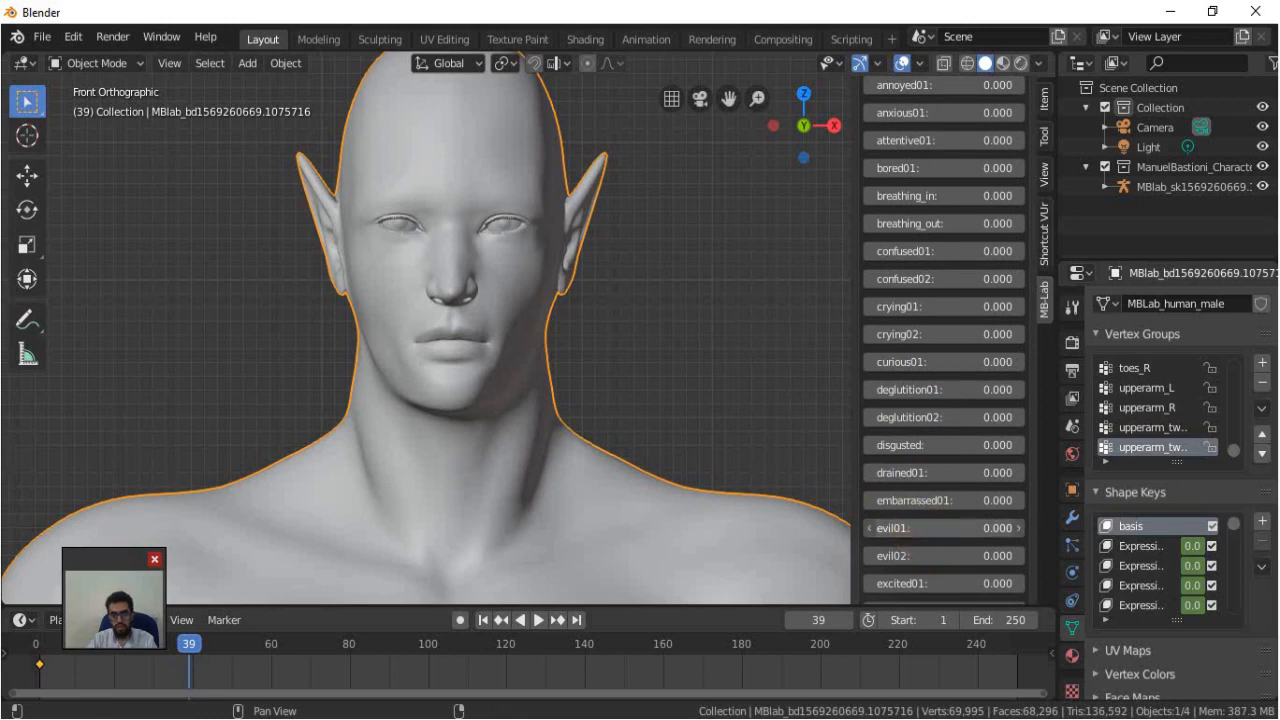
pyautogui.click(911, 523)
pyautogui.write('0.961')
pyautogui.press('Return')
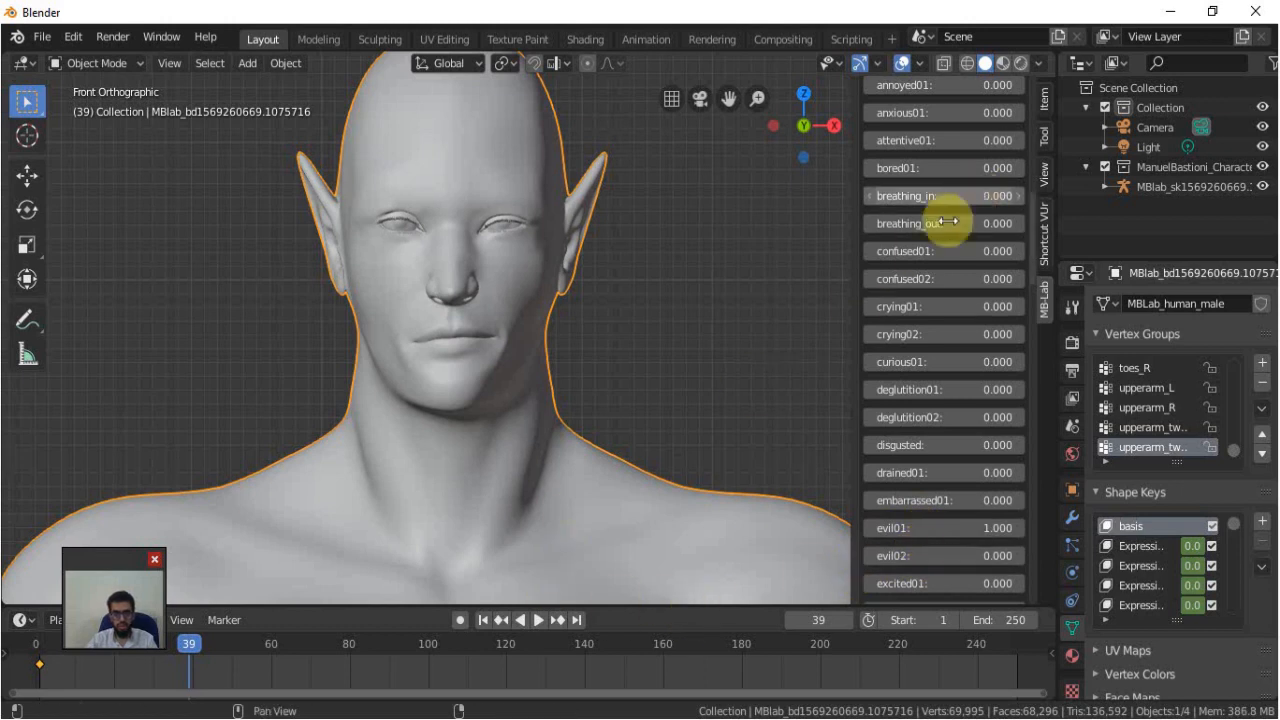
pyautogui.scroll(-3, 900, 490)
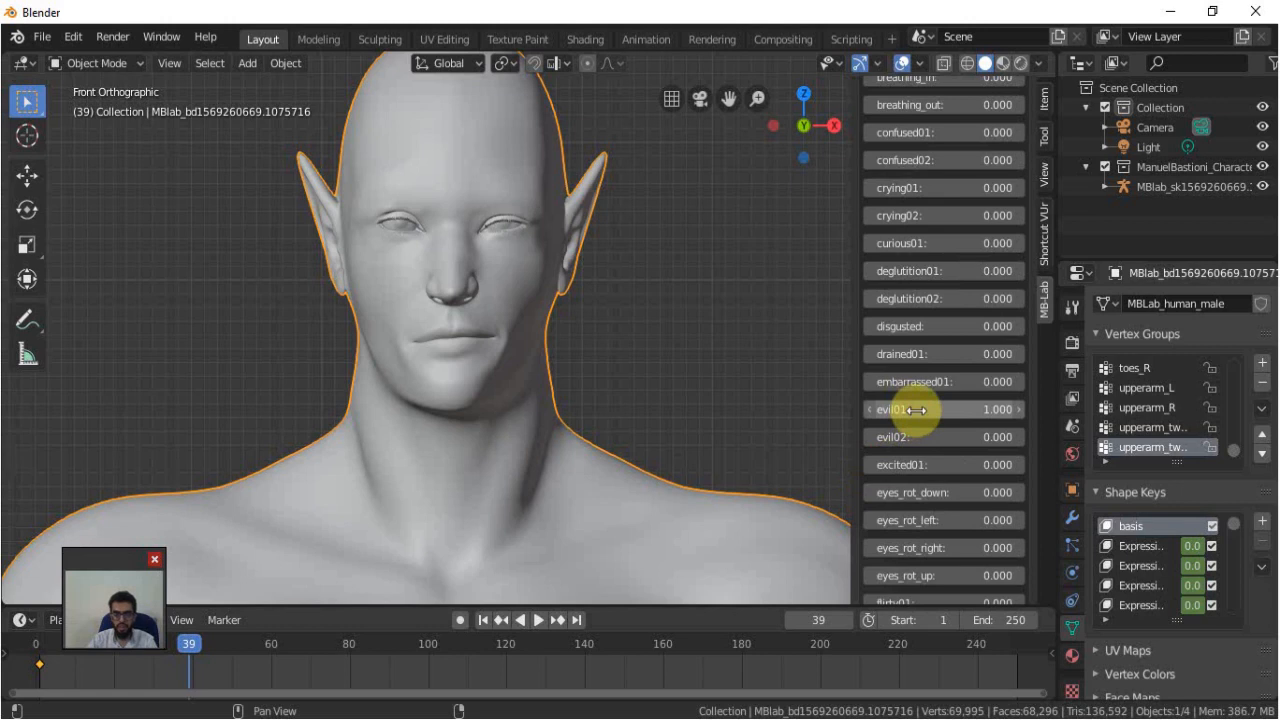
pyautogui.press('i')
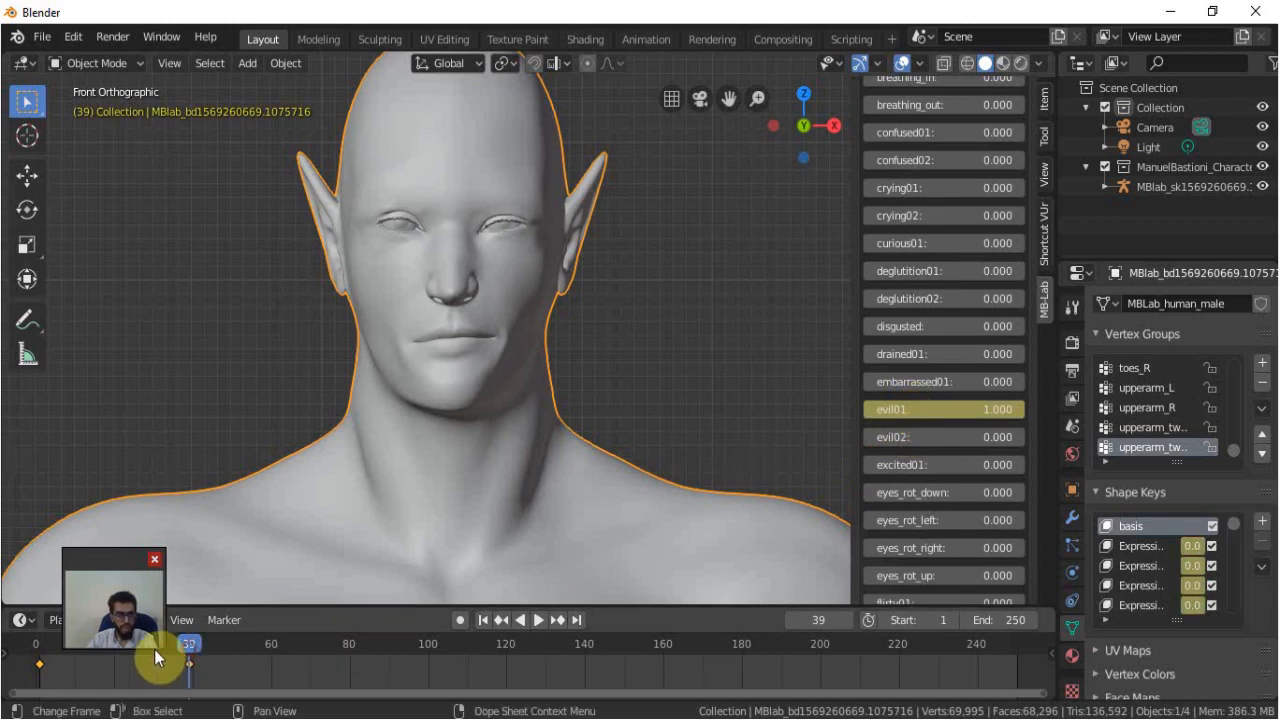
# Play and scrub the expression animation up to frame 62, and look through the remaining expression sliders.
pyautogui.hotkey('shift', 'ctrl', 'space')
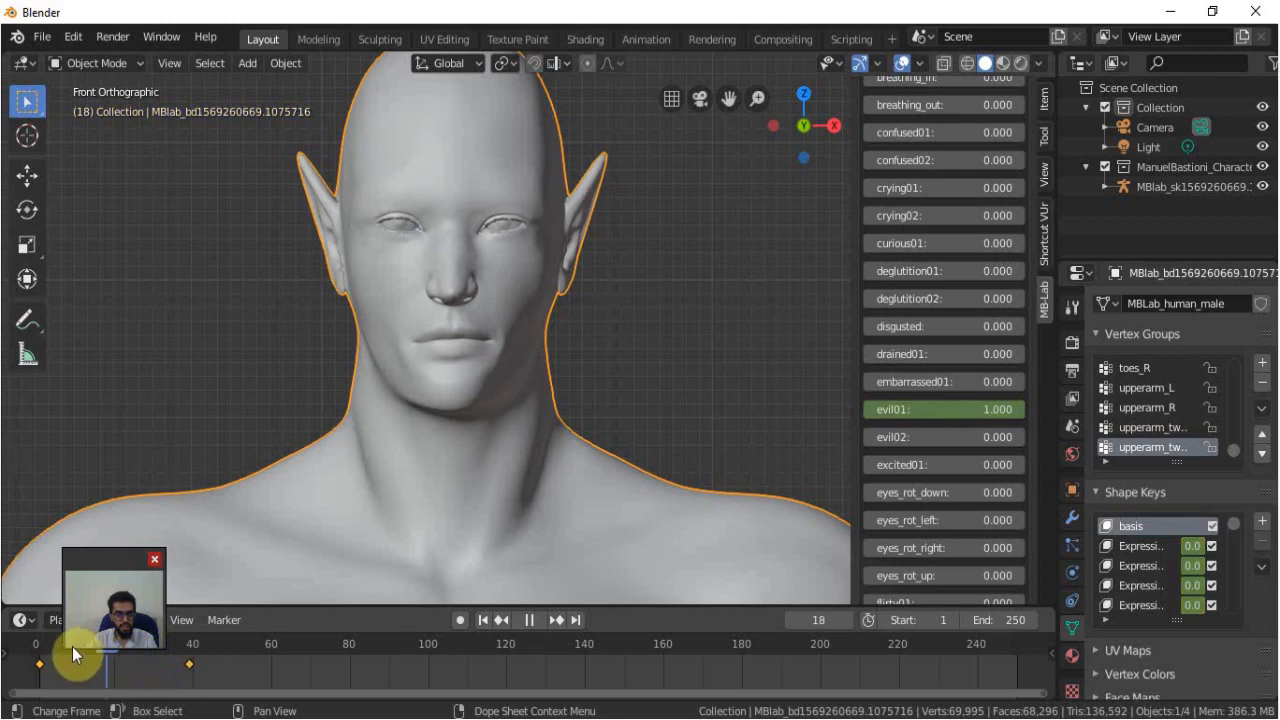
pyautogui.moveTo(136, 648); pyautogui.dragTo(278, 647)
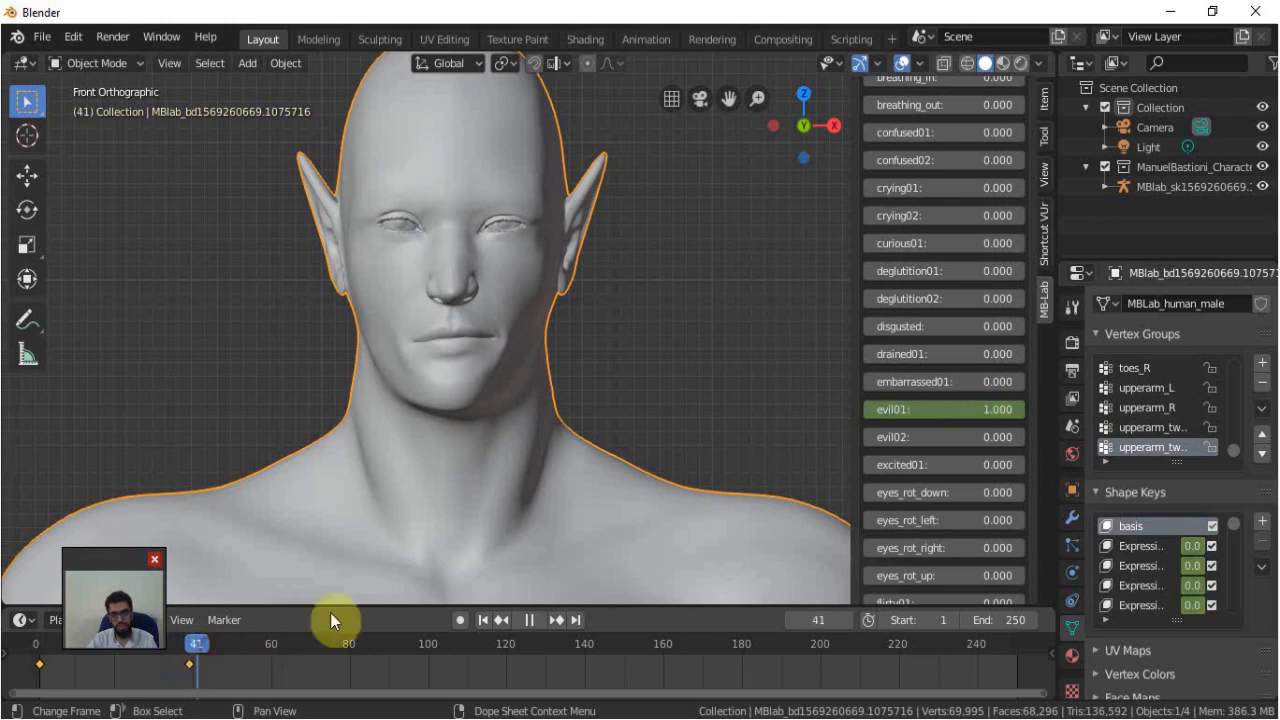
pyautogui.scroll(-20, 932, 492)
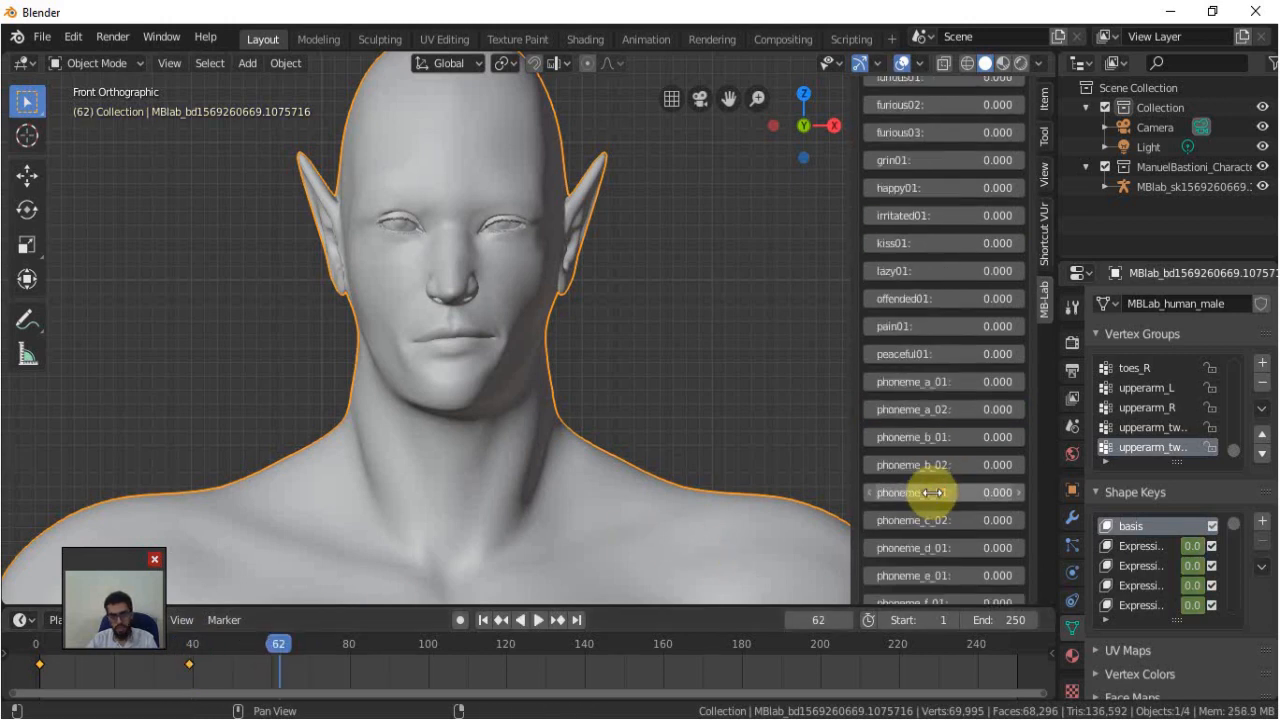
# Set the tired01 face expression to 1 and look through the neighbouring expression sliders.
pyautogui.scroll(-15, 932, 490)
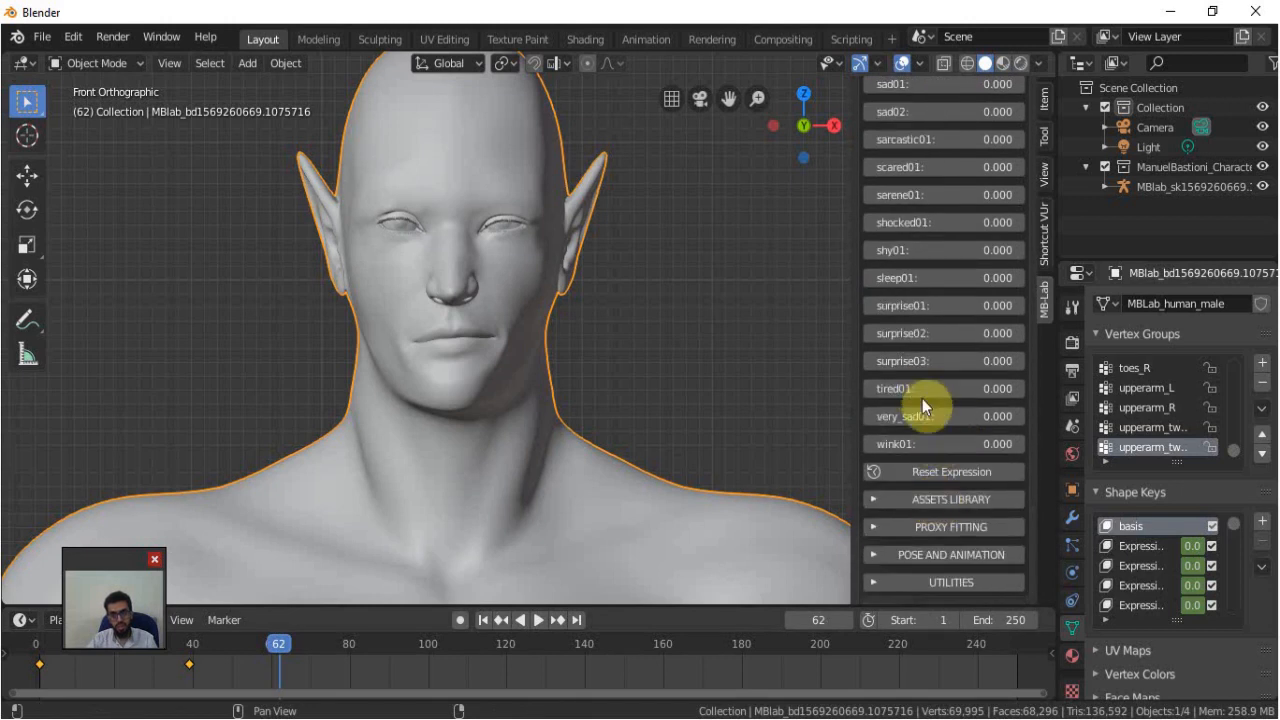
pyautogui.moveTo(912, 391); pyautogui.dragTo(1000, 391)
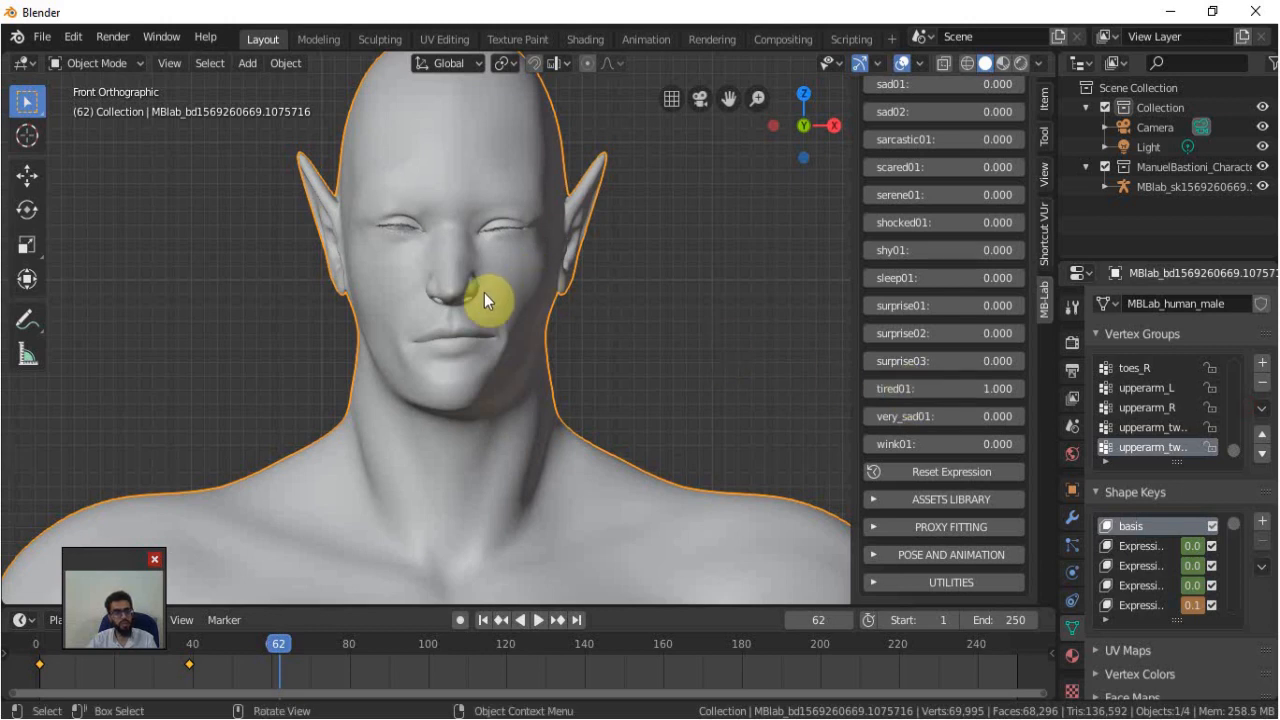
pyautogui.scroll(5, 914, 314)
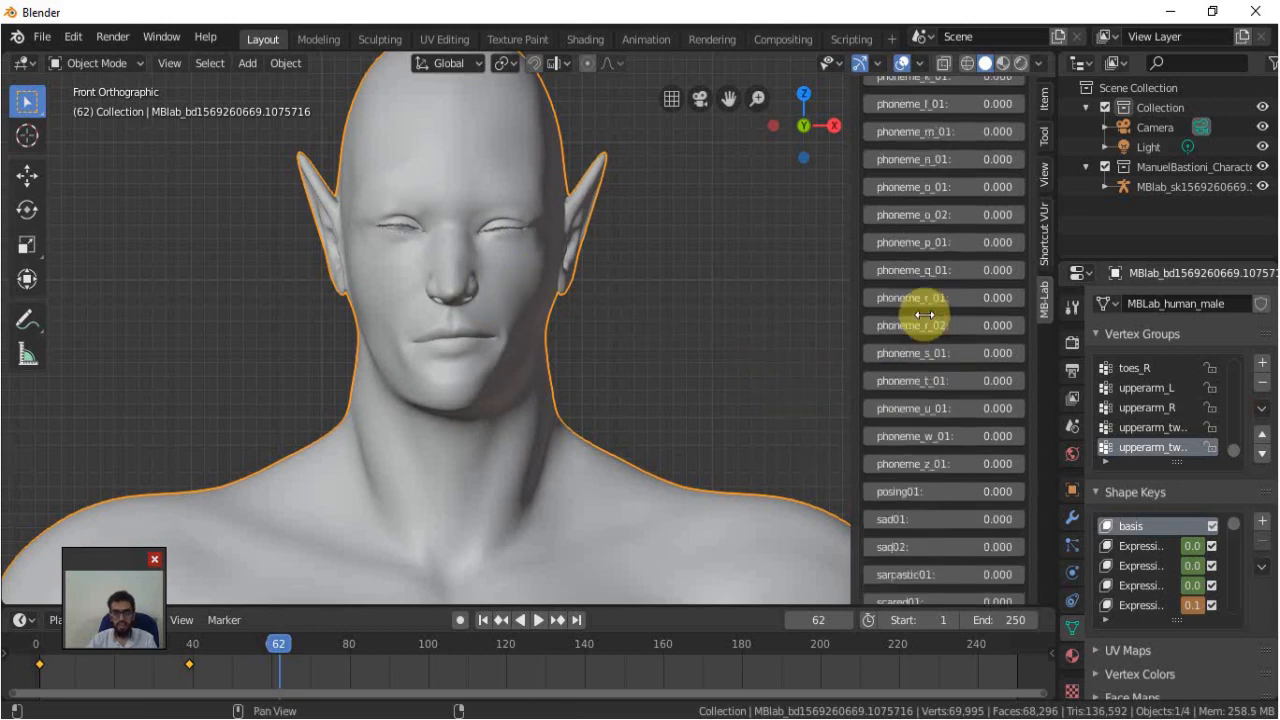
pyautogui.scroll(-5, 920, 320)
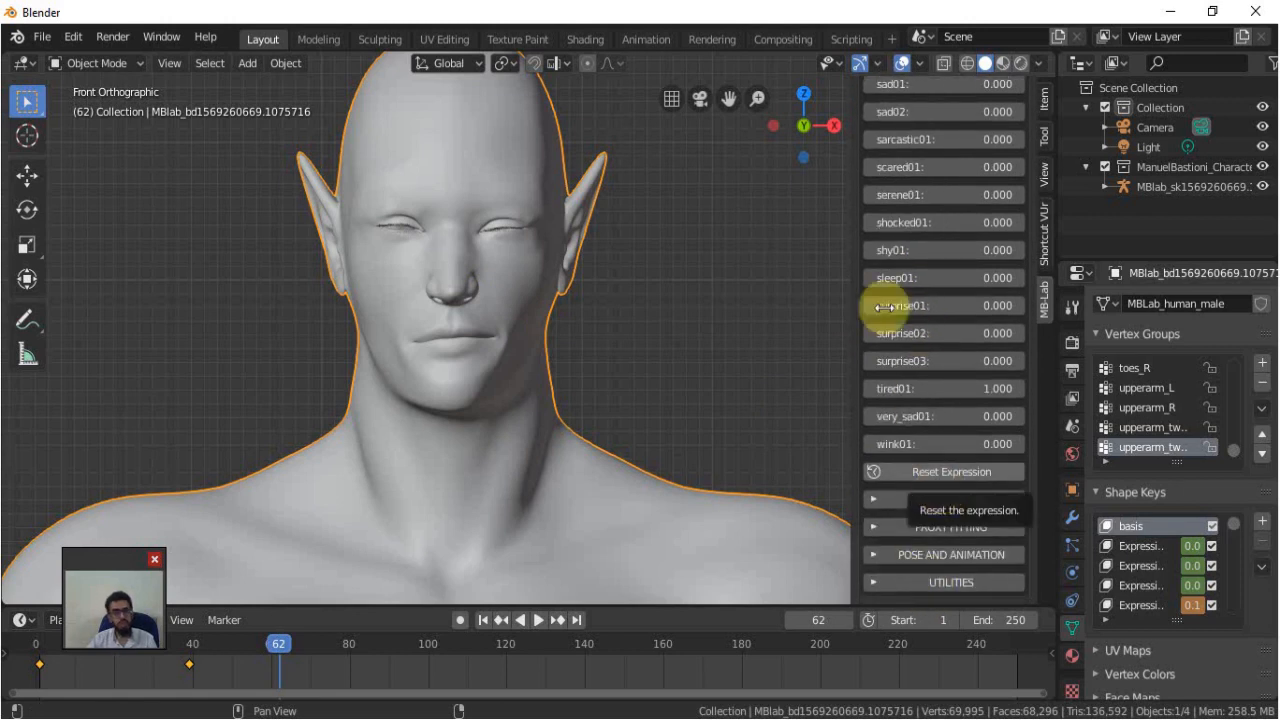
# Shrink the timeline and collapse the face expressions section, bringing the elf's upper body into view.
pyautogui.moveTo(638, 607); pyautogui.dragTo(641, 641)
pyautogui.scroll(15, 900, 383)
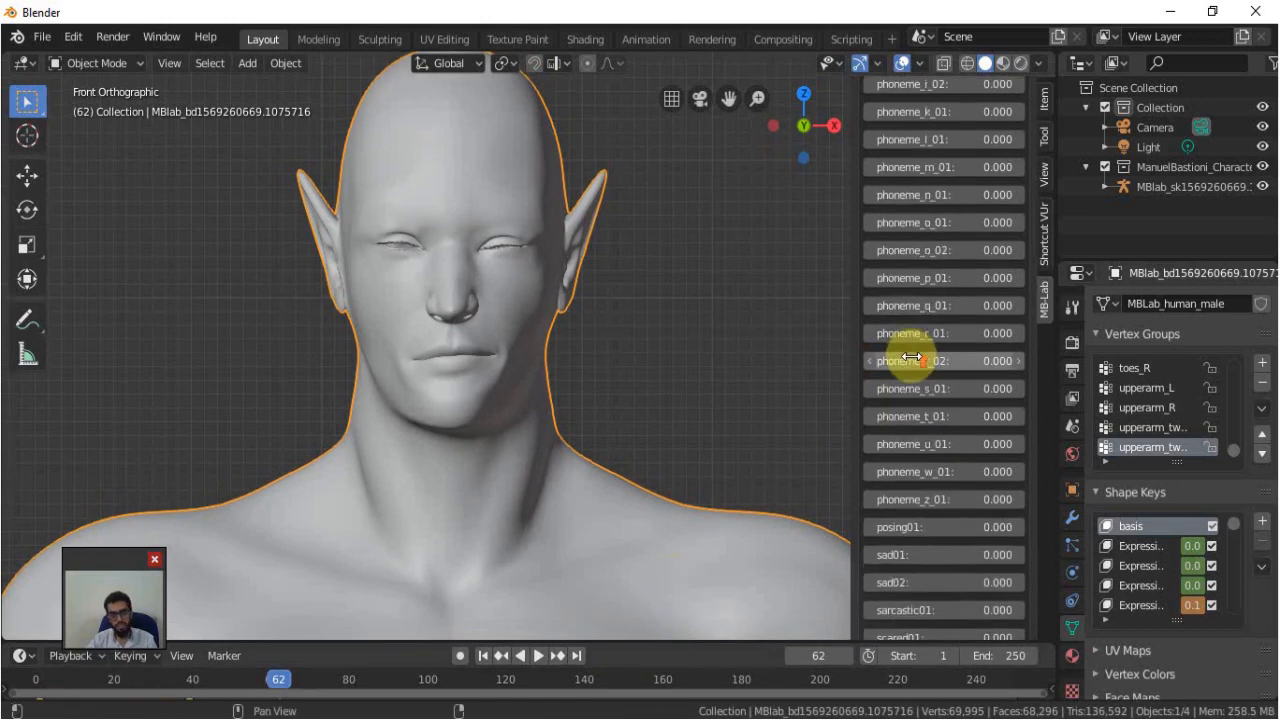
pyautogui.scroll(-5, 911, 355)
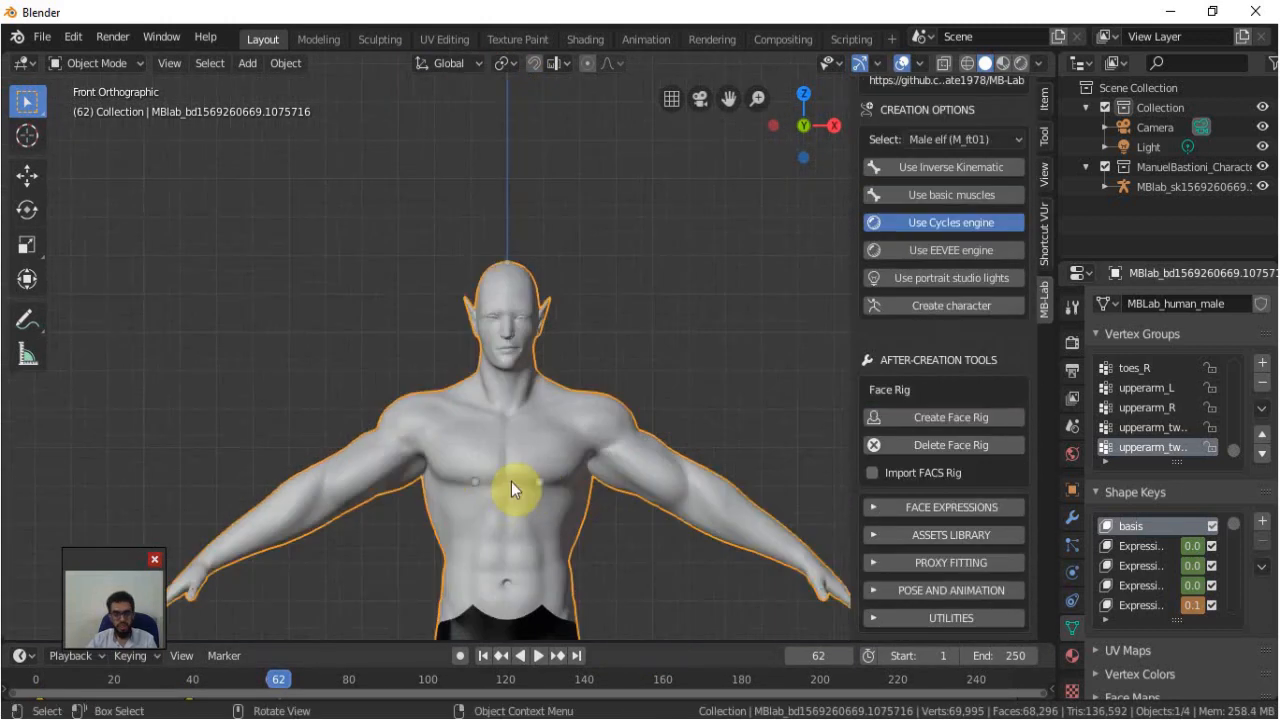
# Select the elf's skeleton and display its bones in front of the body mesh.
pyautogui.click(540, 485)
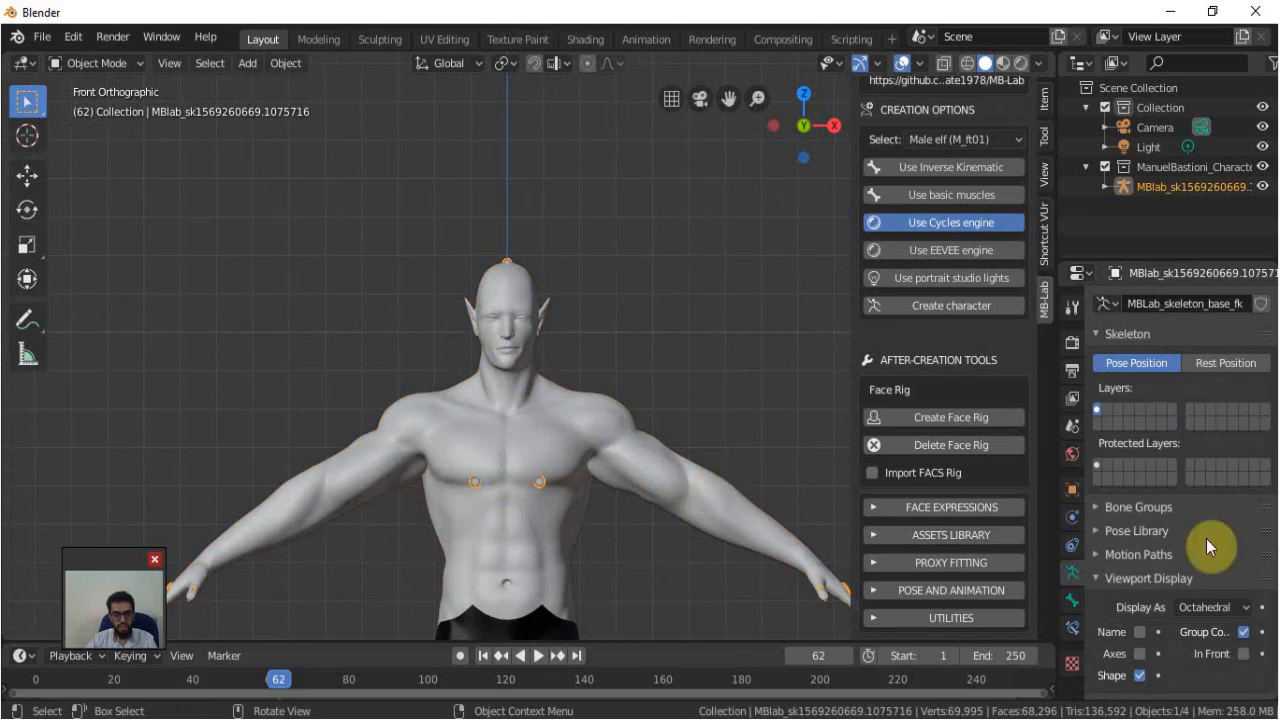
pyautogui.click(1243, 654)
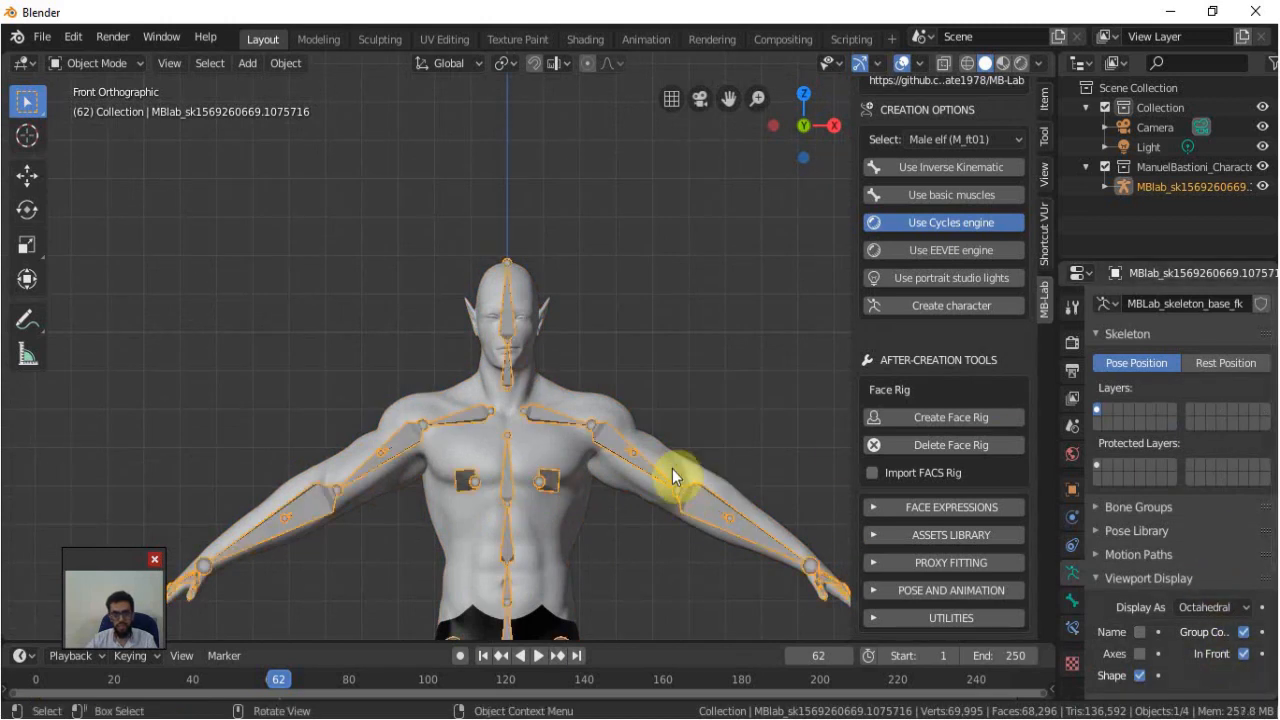
pyautogui.click(614, 451)
pyautogui.click(628, 447)
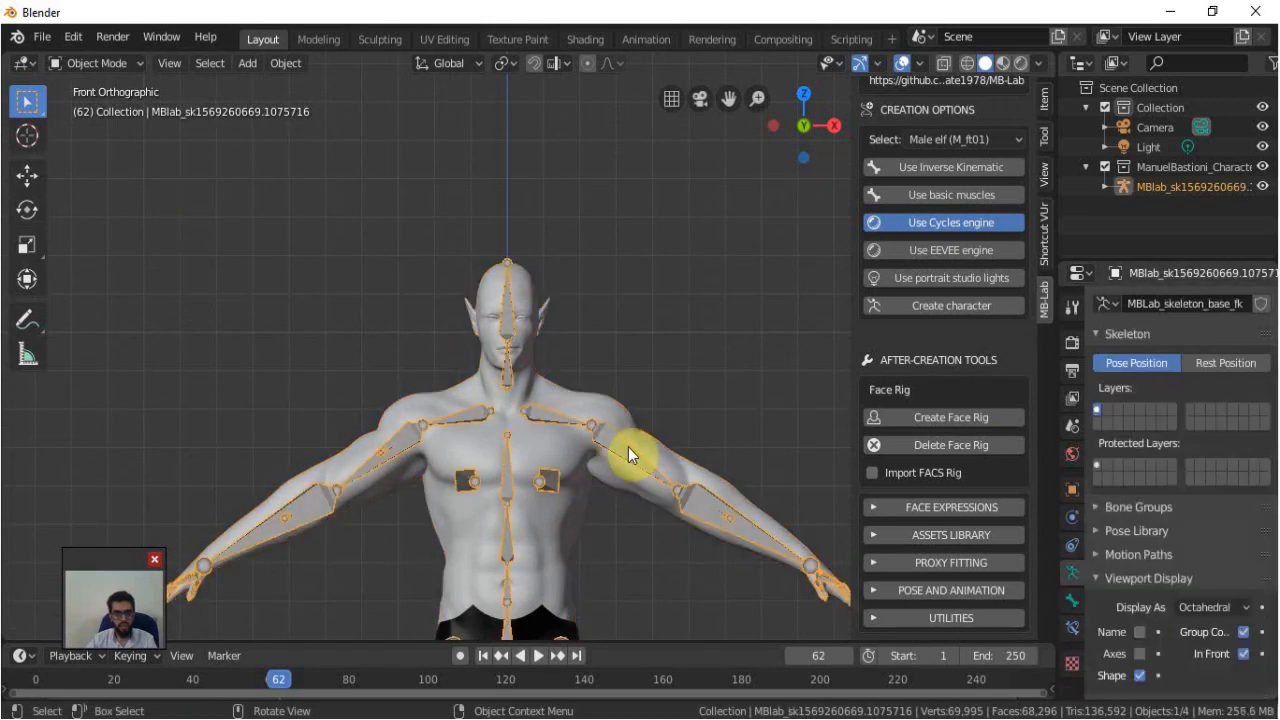
# Switch the skeleton to Pose Mode and try selecting the left arm bones, ending with the forearm bone lowerarm_L.
pyautogui.click(100, 63)
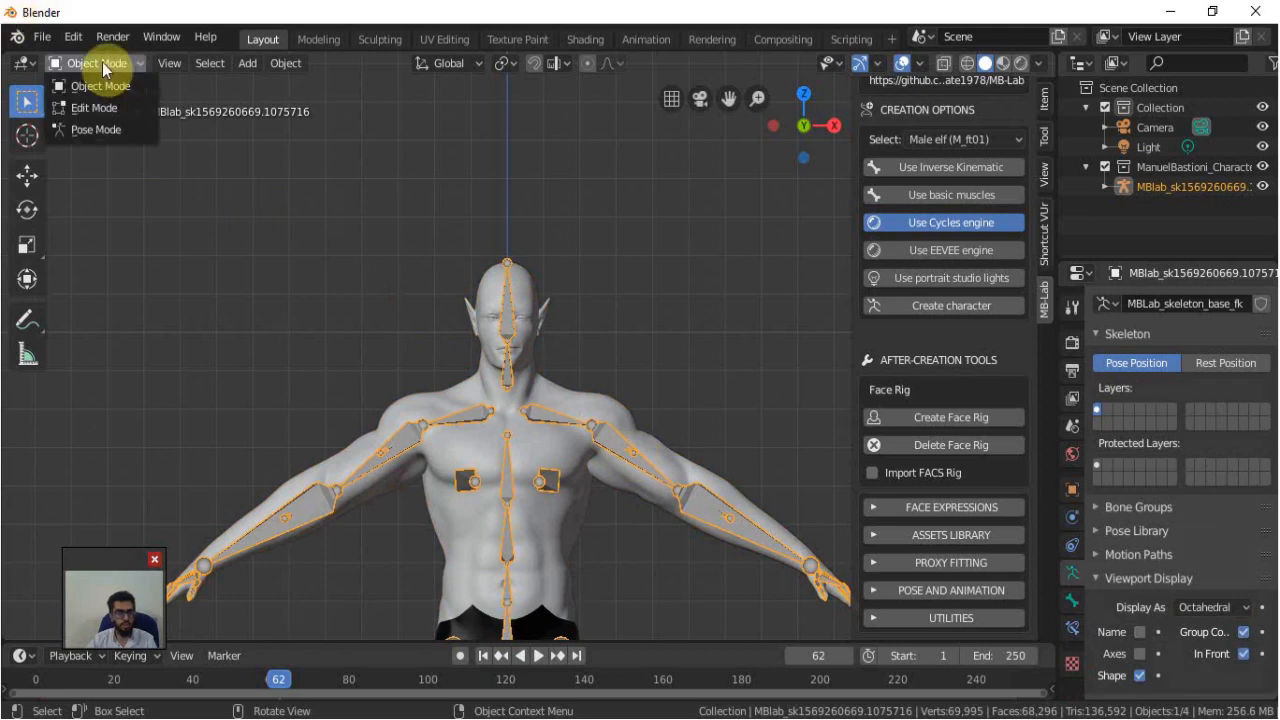
pyautogui.click(104, 130)
pyautogui.click(616, 459)
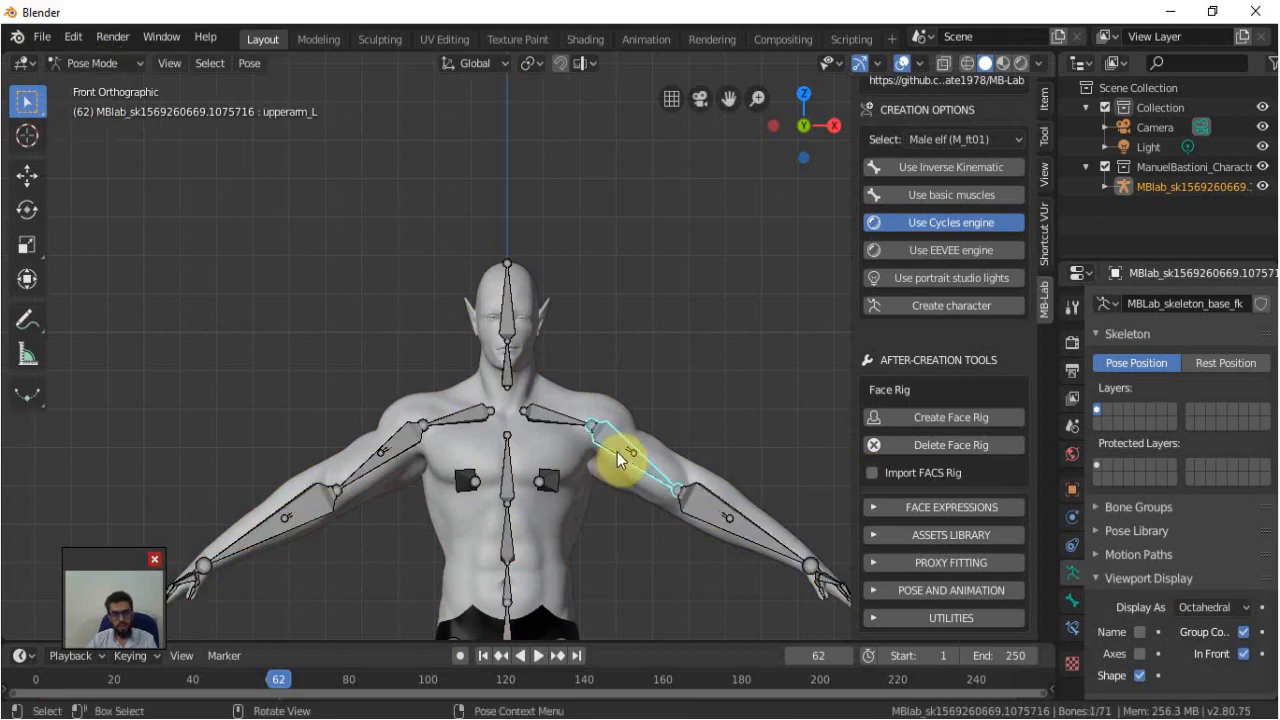
pyautogui.click(730, 520)
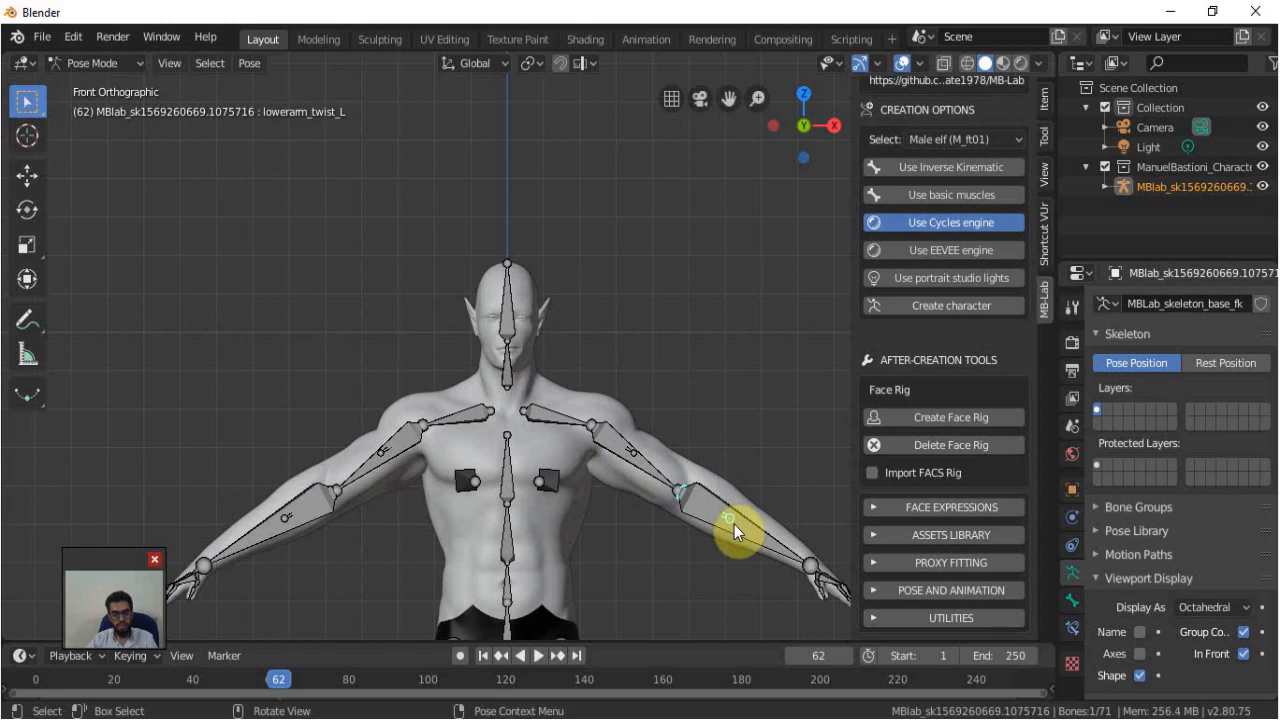
pyautogui.click(784, 543)
# Examine the finger bones of the left hand from the side, selecting the index finger bone index02_L.
pyautogui.scroll(-3, 491, 495)
pyautogui.moveTo(646, 521); pyautogui.dragTo(550, 395, button='middle')
pyautogui.scroll(6, 550, 400)
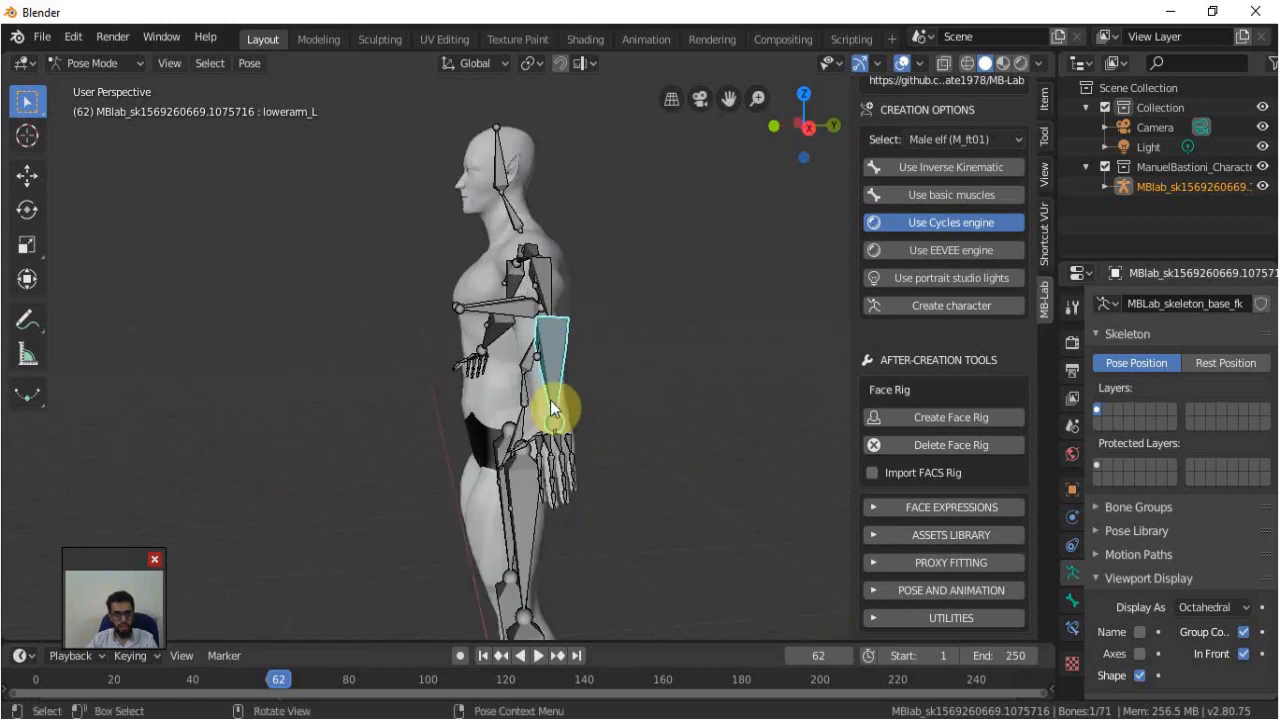
pyautogui.keyDown('shift'); pyautogui.moveTo(652, 467); pyautogui.dragTo(657, 224, button='middle'); pyautogui.keyUp('shift')
pyautogui.scroll(-2, 637, 391)
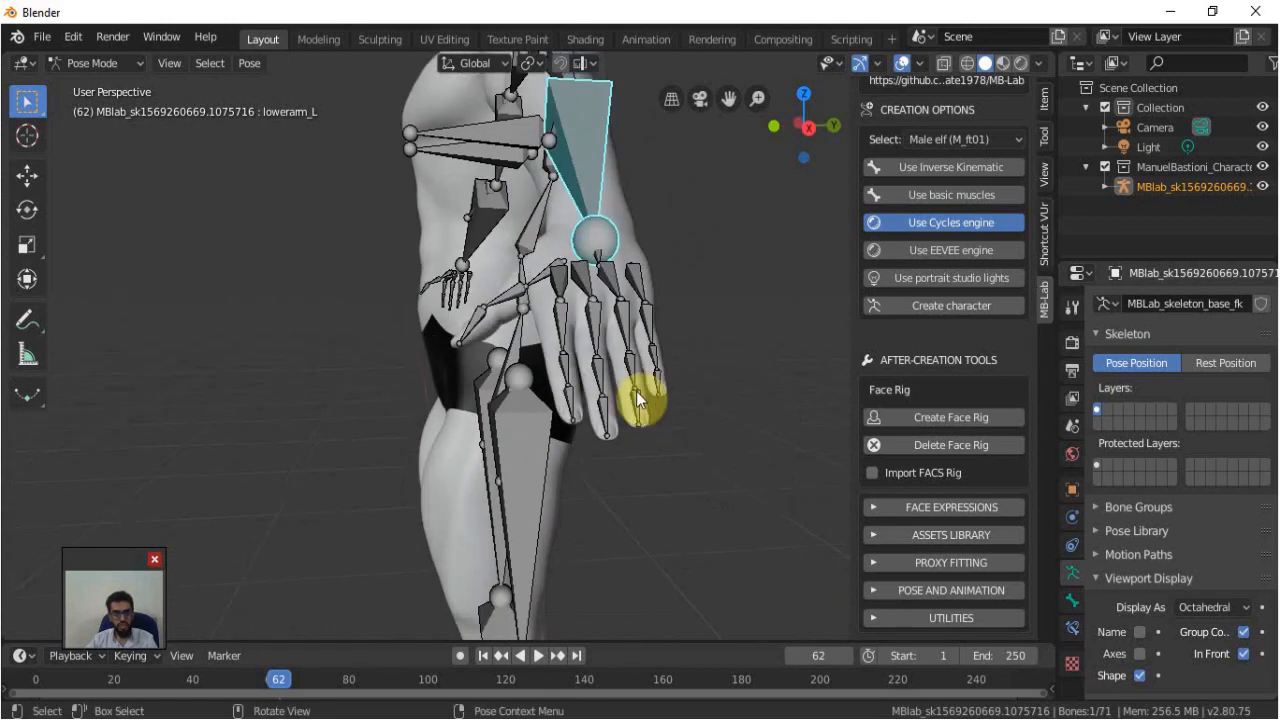
pyautogui.moveTo(565, 398); pyautogui.dragTo(616, 410, button='middle')
pyautogui.scroll(-2, 616, 410)
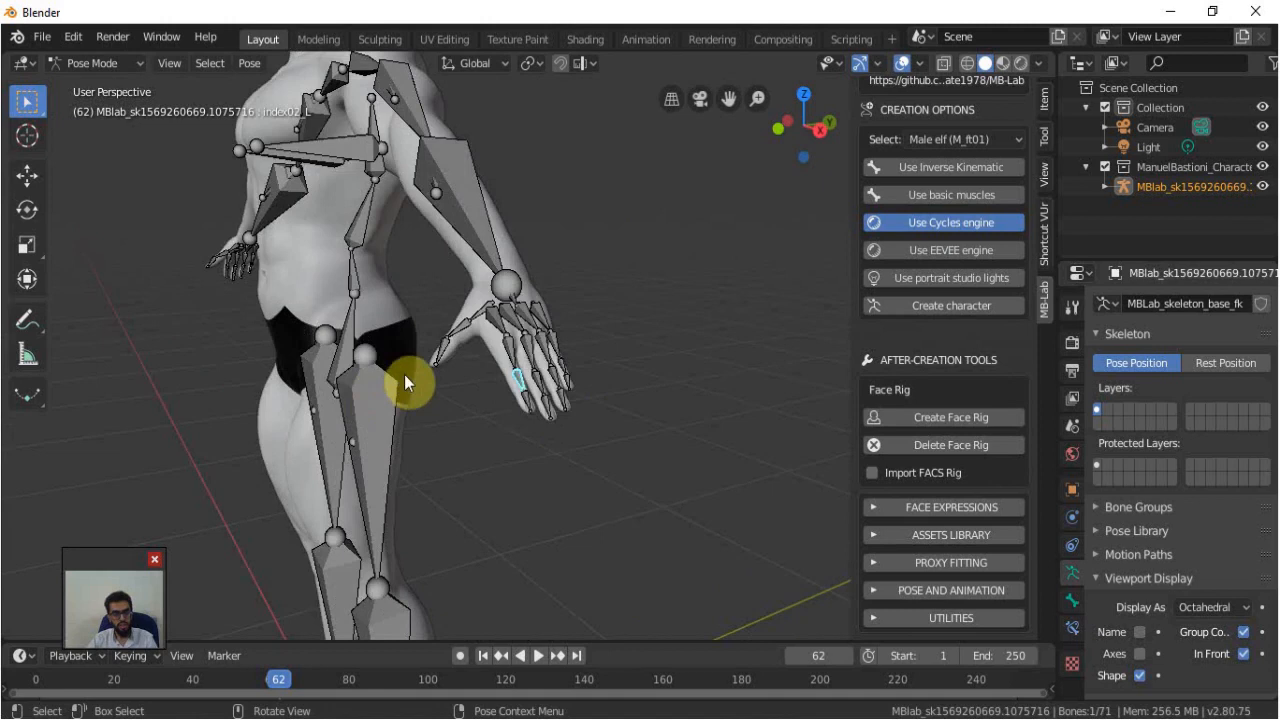
pyautogui.scroll(-1, 404, 360)
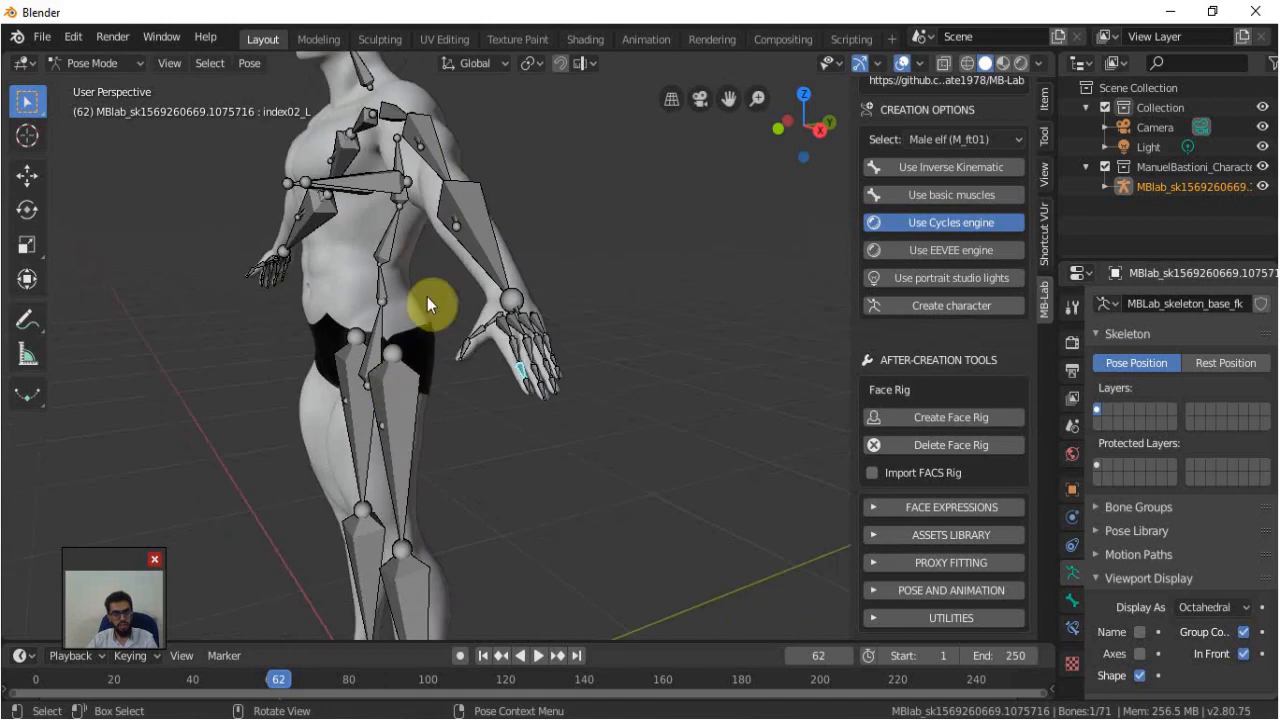
# Select the left forearm bone lowerarm_L and insert a LocRotScale keyframe for it at frame 62.
pyautogui.click(498, 230)
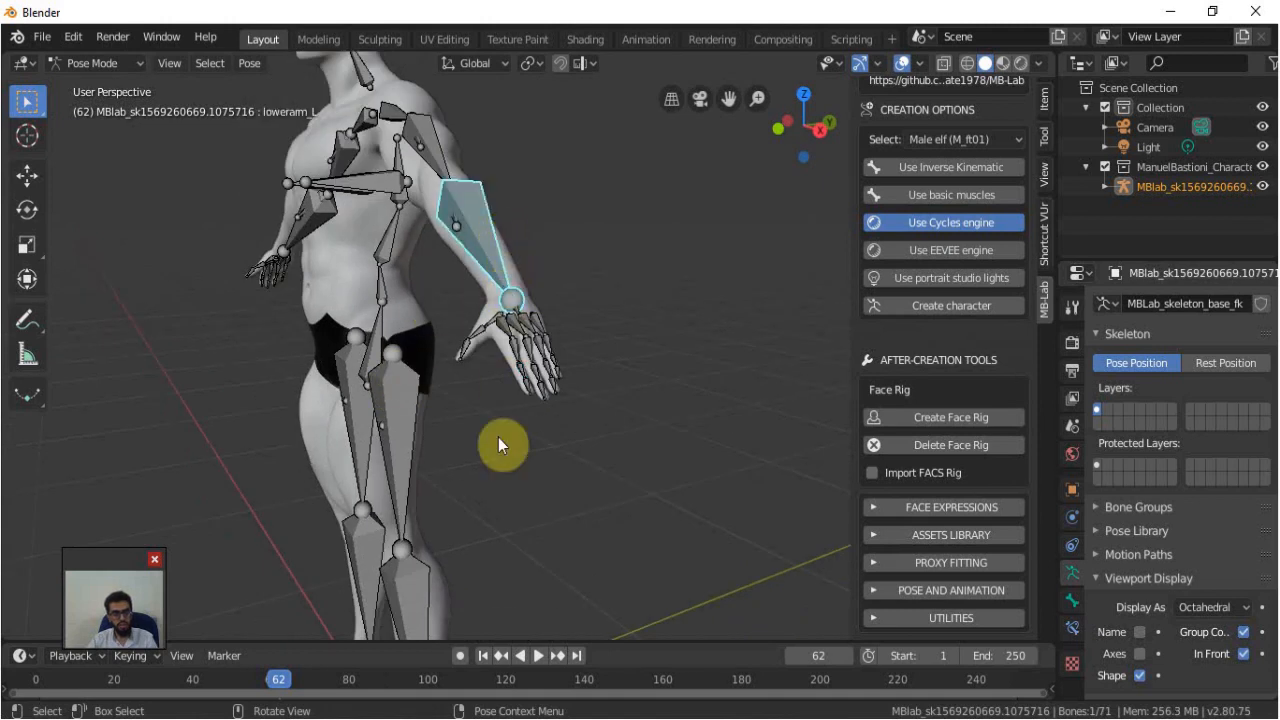
pyautogui.press('KP_1')
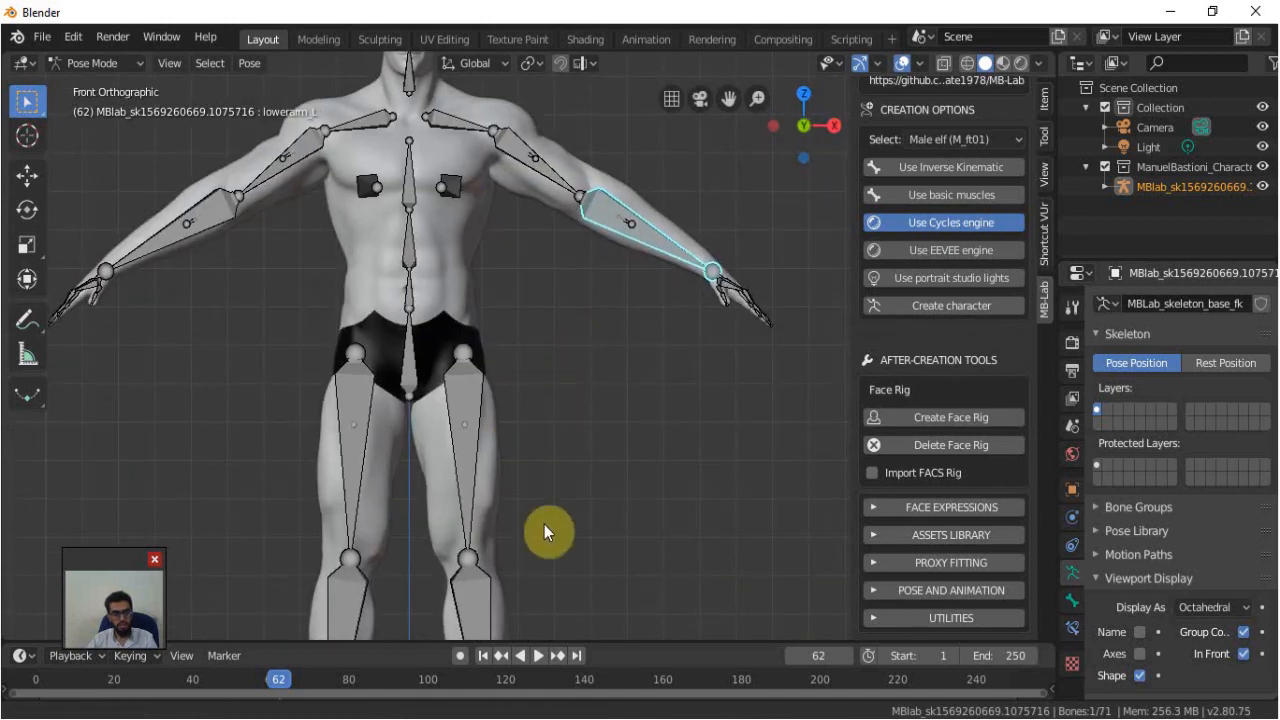
pyautogui.keyDown('shift'); pyautogui.scroll(3, 585, 514); pyautogui.keyUp('shift')
pyautogui.press('i')
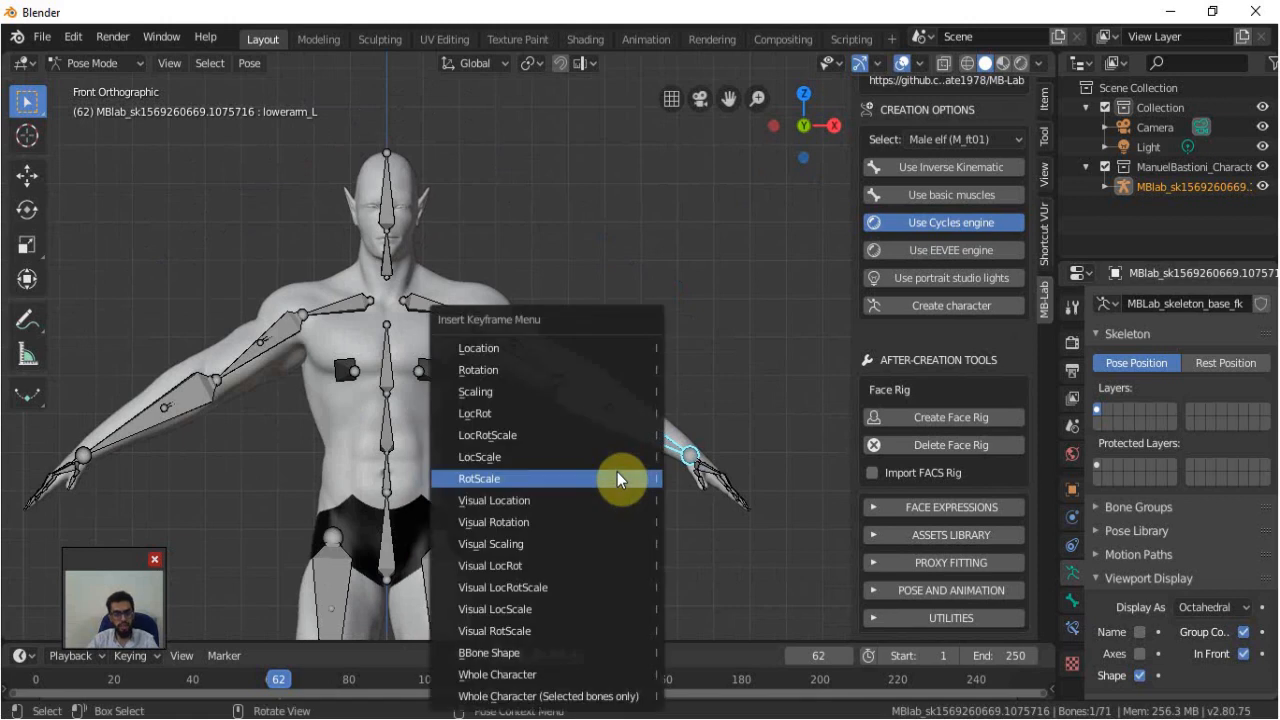
pyautogui.click(567, 441)
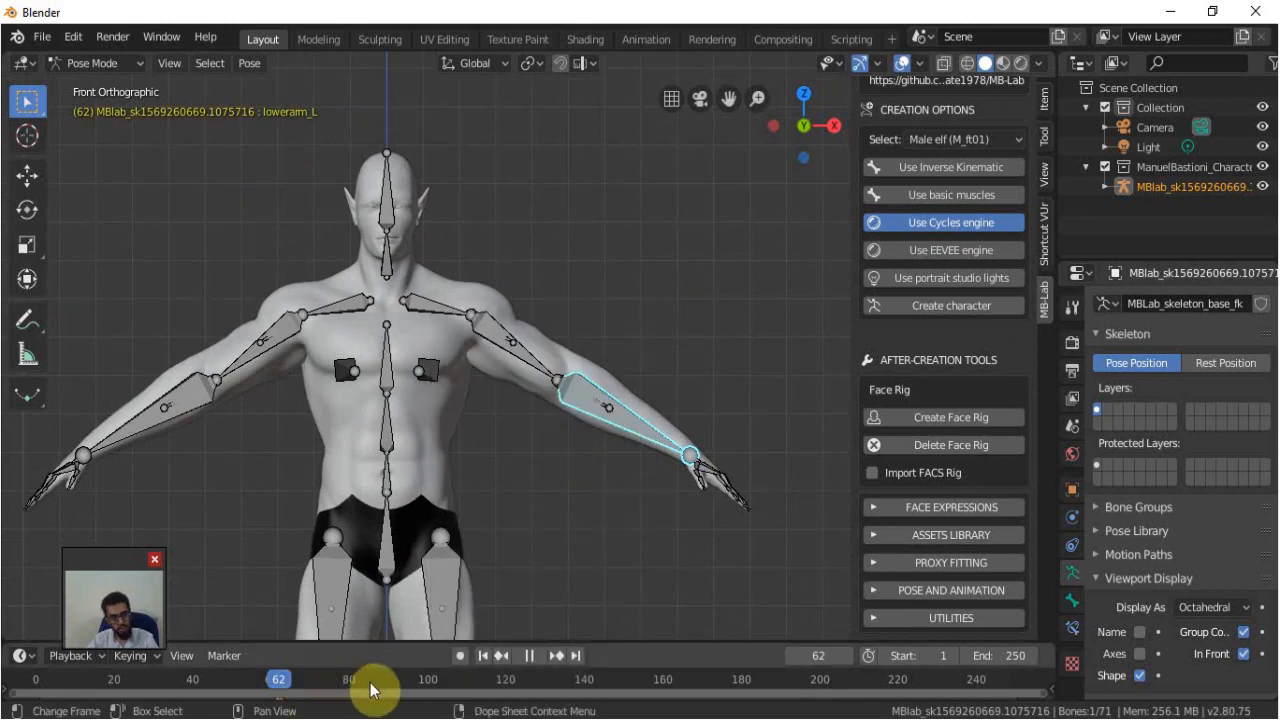
# Move the animation to frame 100 and rotate the left forearm upward by about 96° in the front view.
pyautogui.press('space')
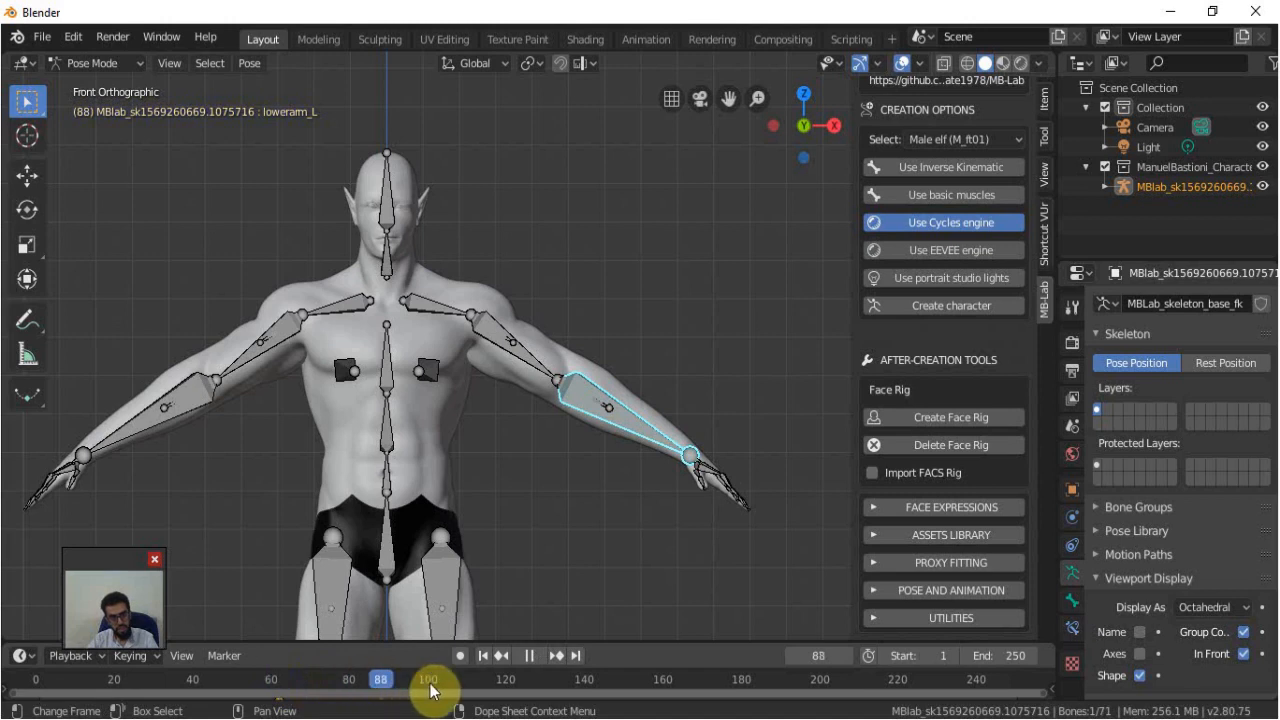
pyautogui.press('space')
pyautogui.press('r')
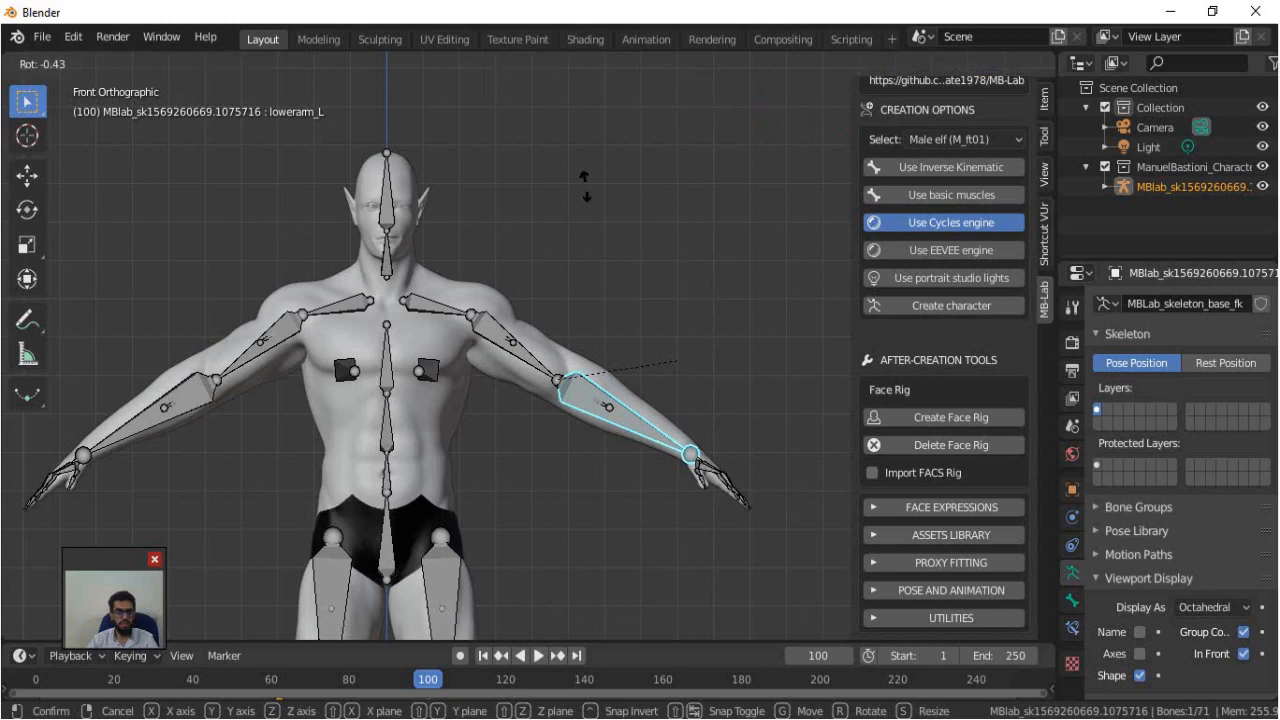
pyautogui.click(502, 146)
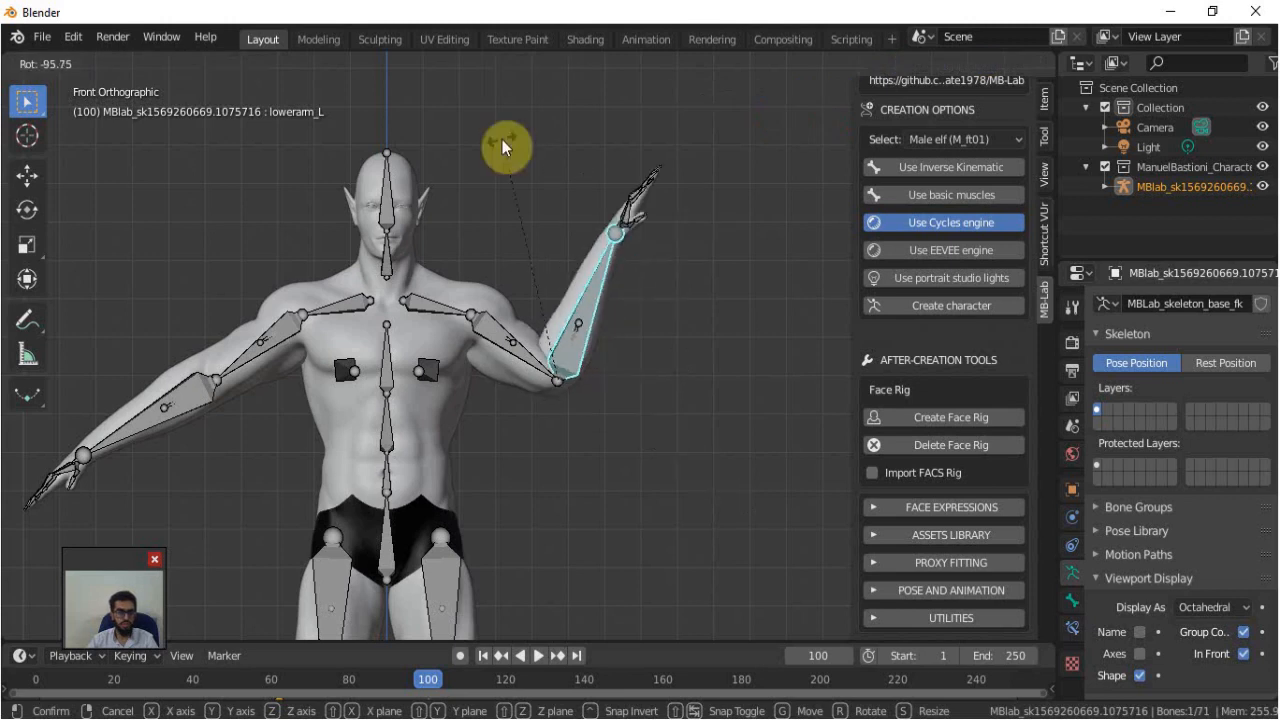
pyautogui.click(532, 168)
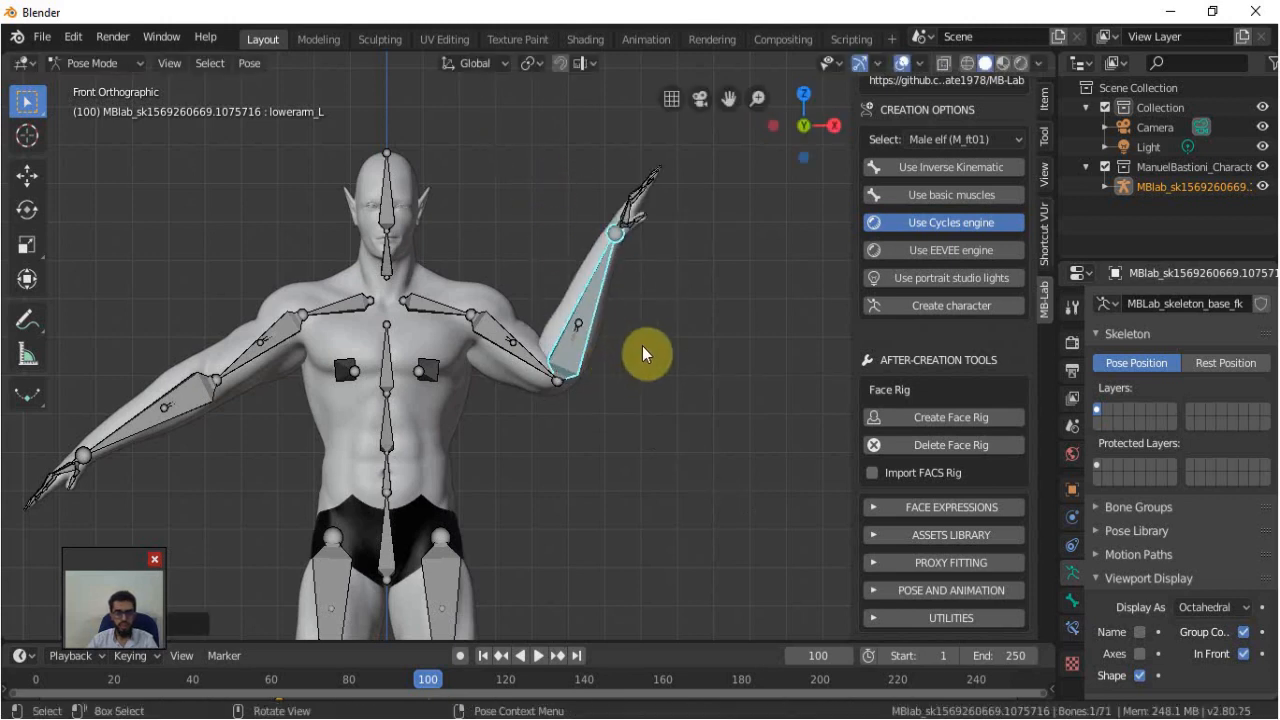
# Turn the raised left forearm so the palm faces forward, using the top and front views, and keyframe it at frame 100.
pyautogui.press('KP_7')
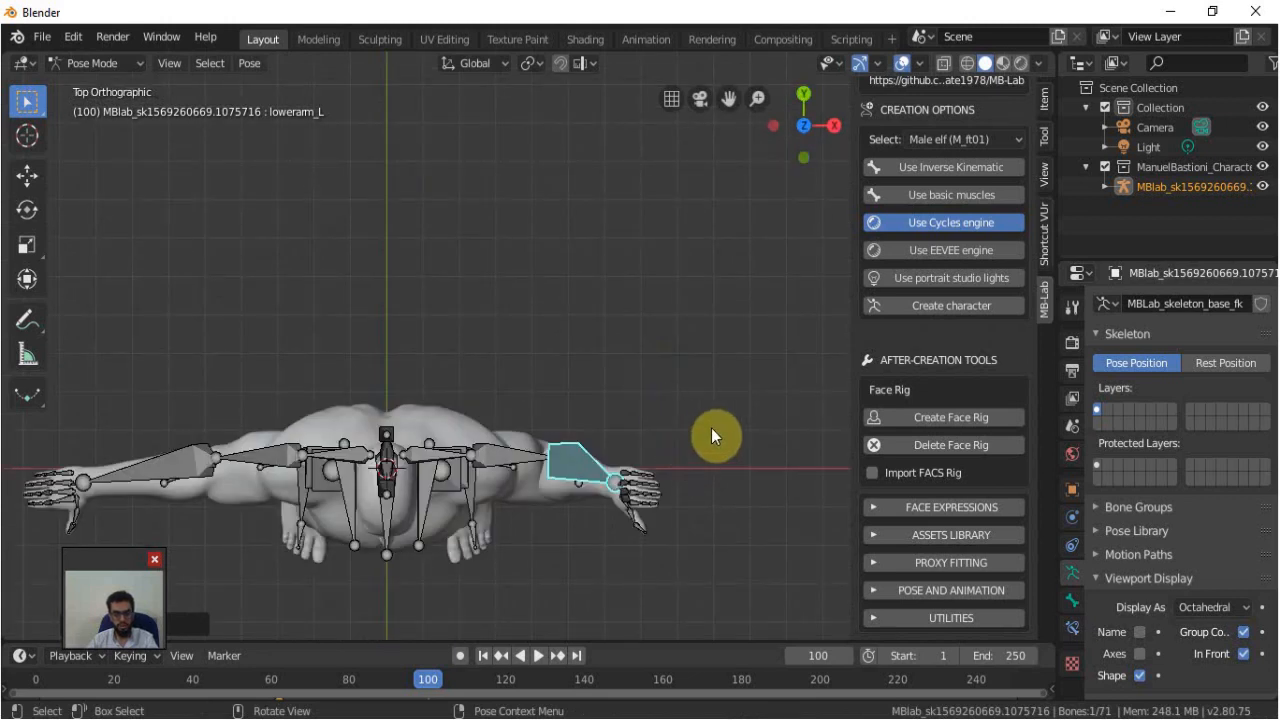
pyautogui.press('r')
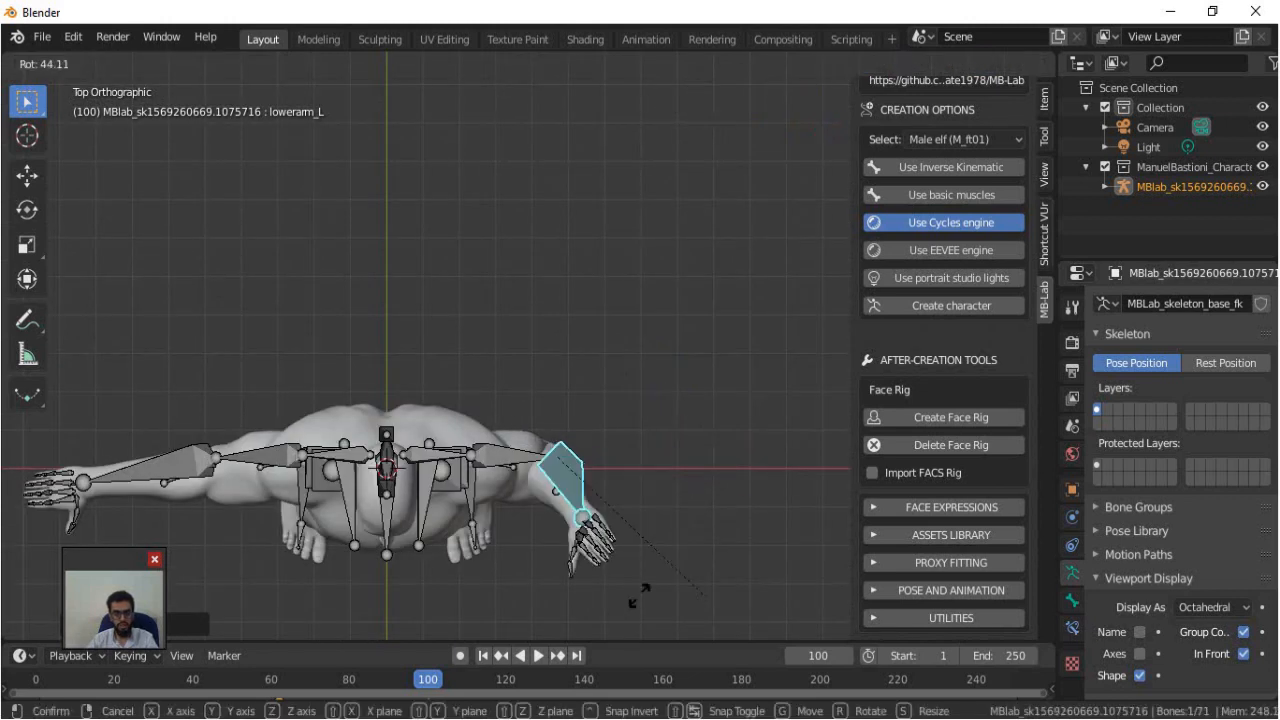
pyautogui.click(544, 590)
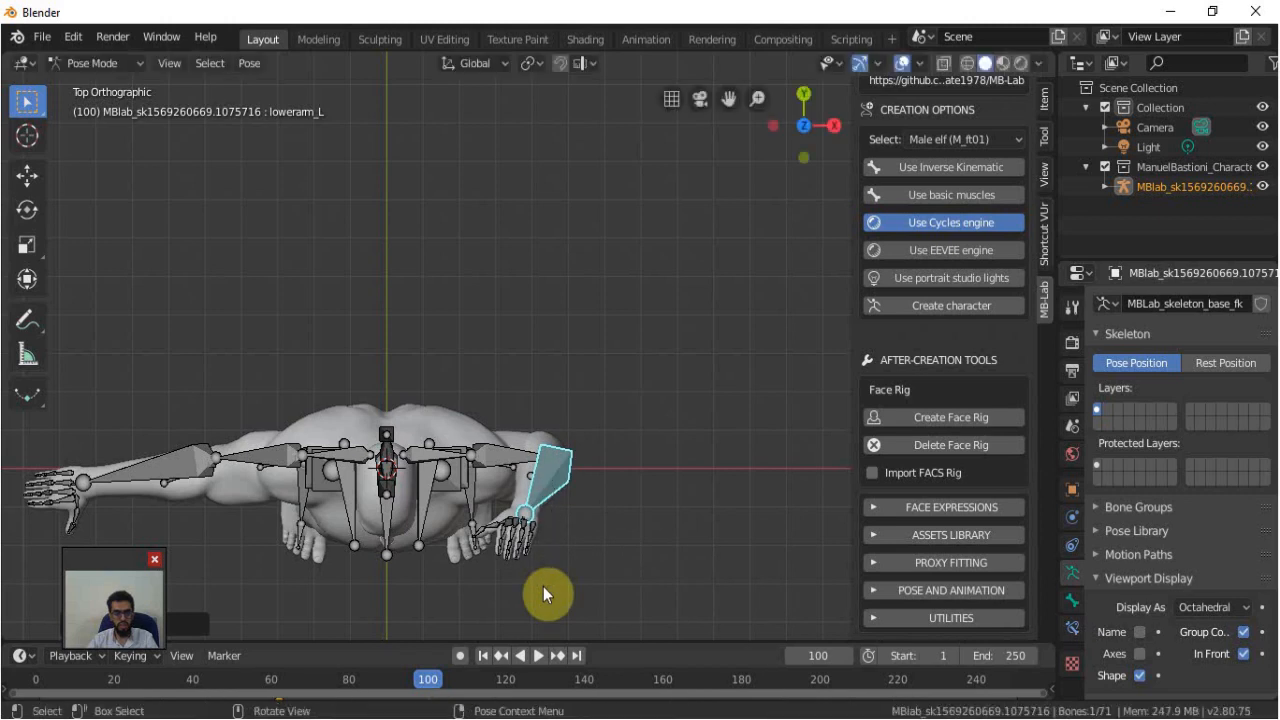
pyautogui.press('KP_1')
pyautogui.press('r')
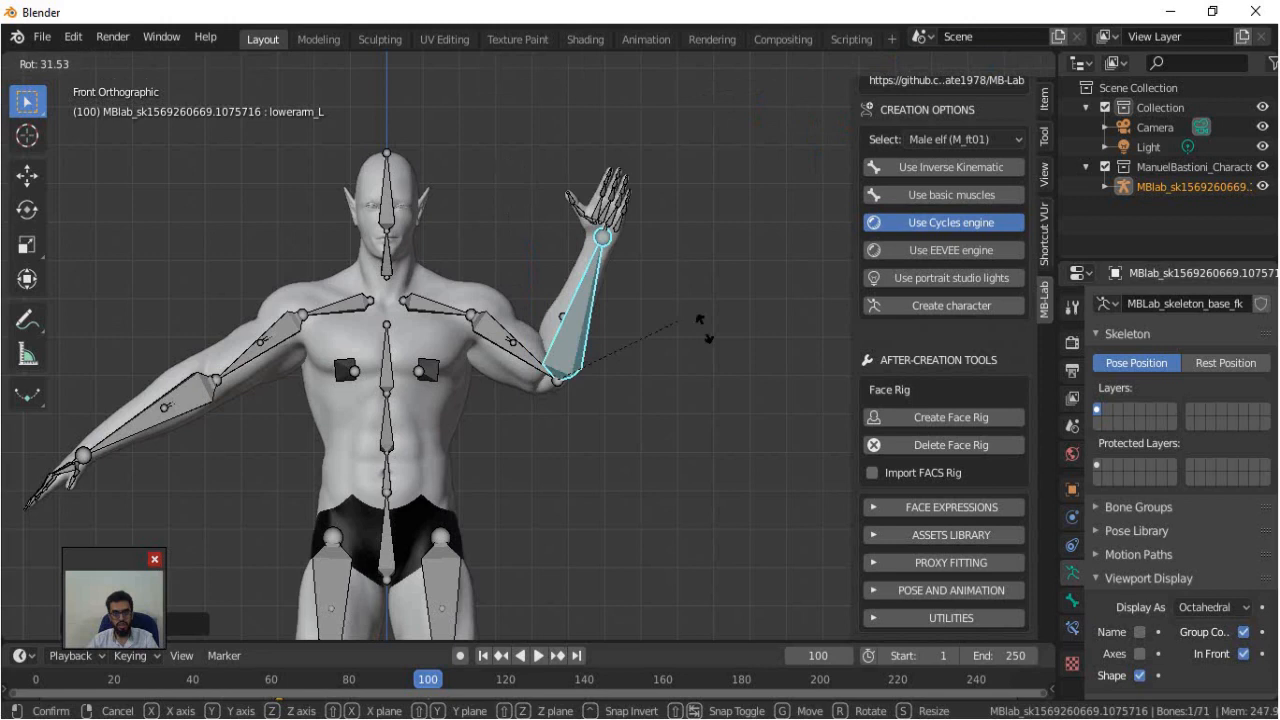
pyautogui.click(640, 320)
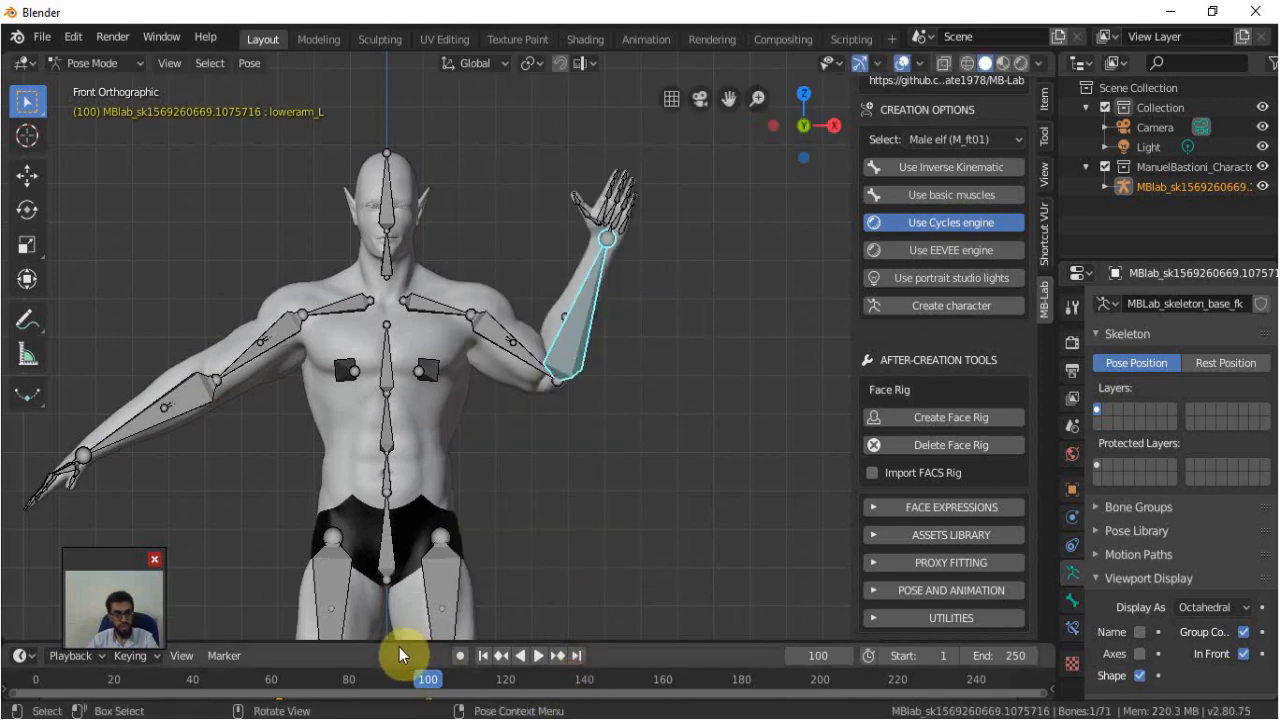
# Enlarge the timeline, then play and scrub the forearm animation between its two keyframes, stopping at frame 101.
pyautogui.moveTo(401, 642); pyautogui.dragTo(417, 614)
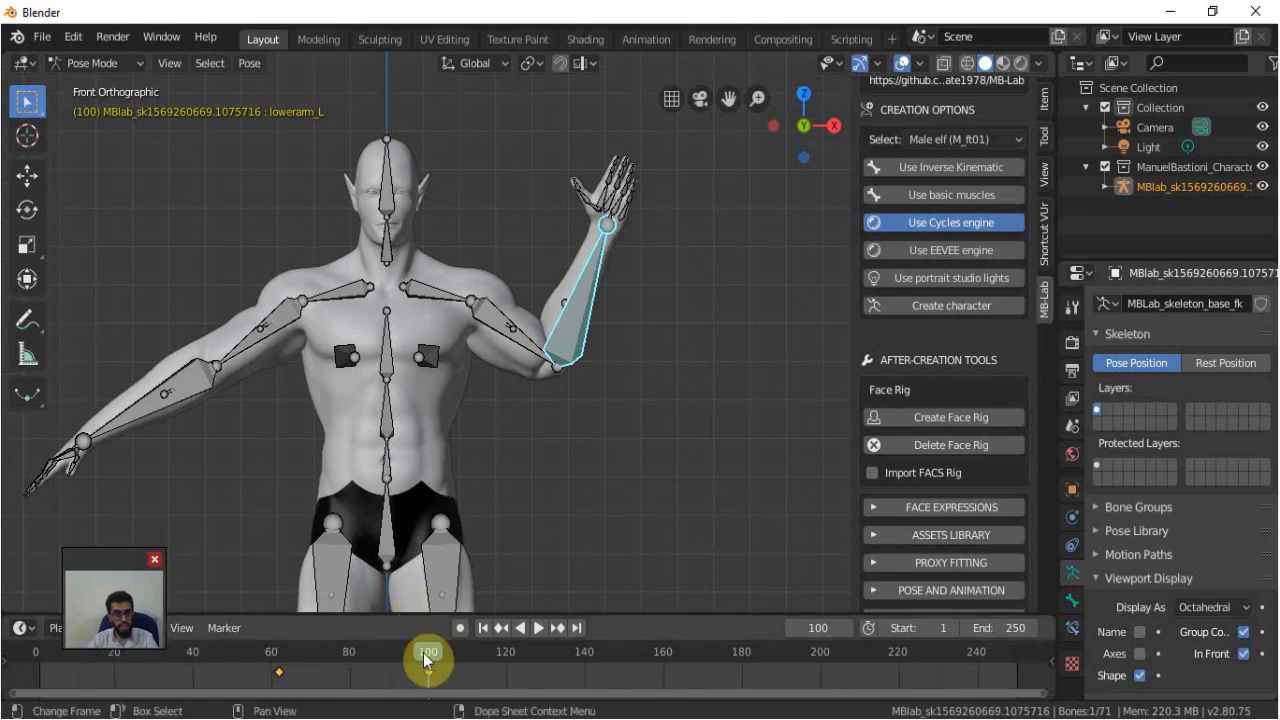
pyautogui.hotkey('ctrl', 'shift', 'space')
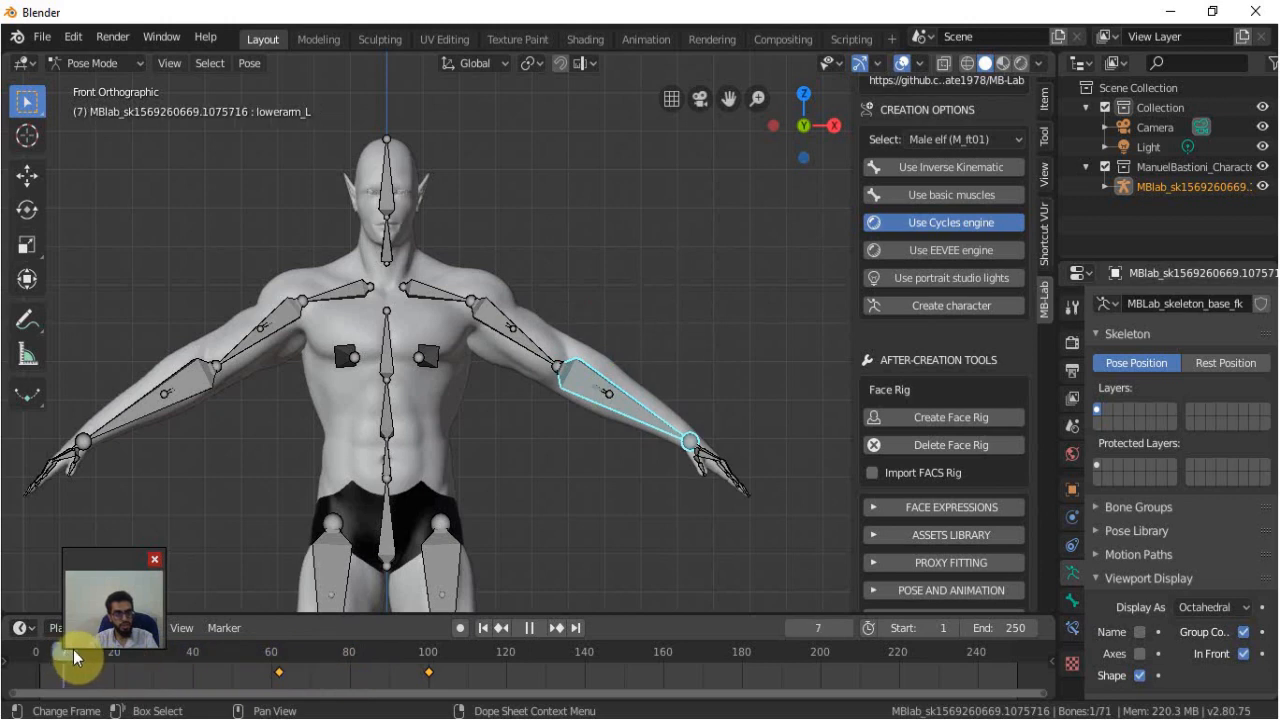
pyautogui.moveTo(104, 657); pyautogui.dragTo(431, 671)
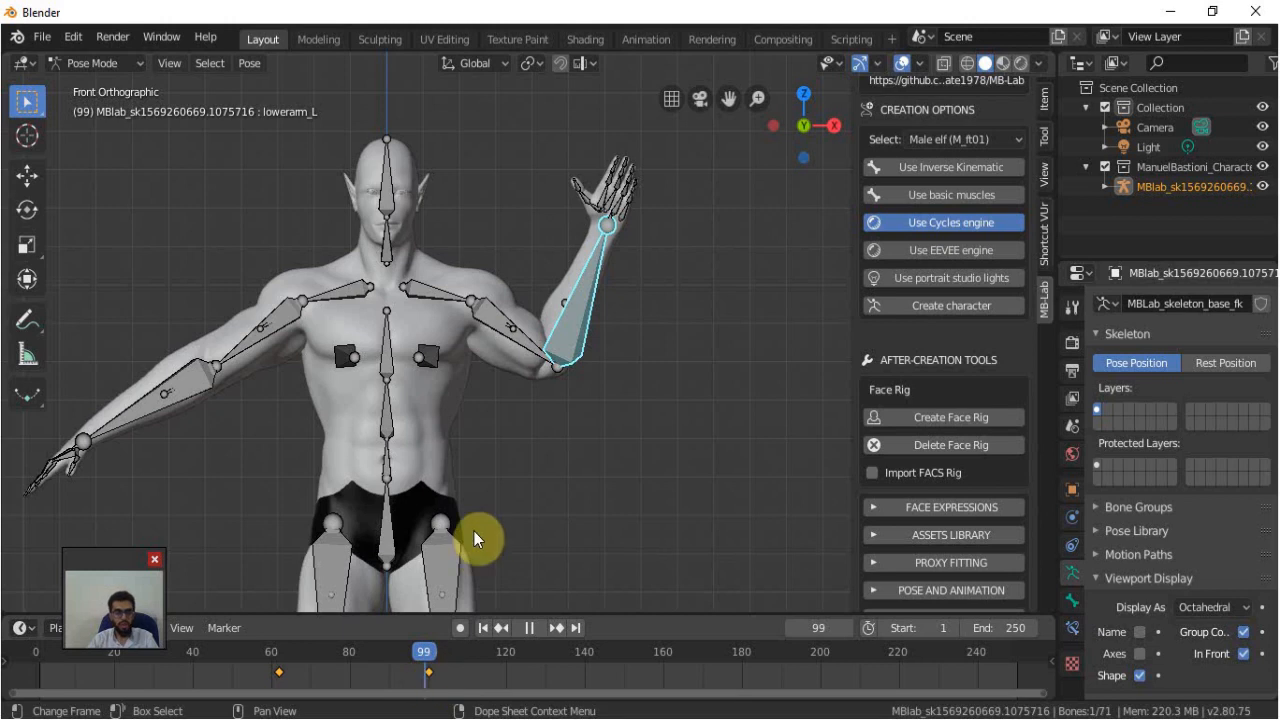
pyautogui.moveTo(490, 504); pyautogui.dragTo(490, 504)
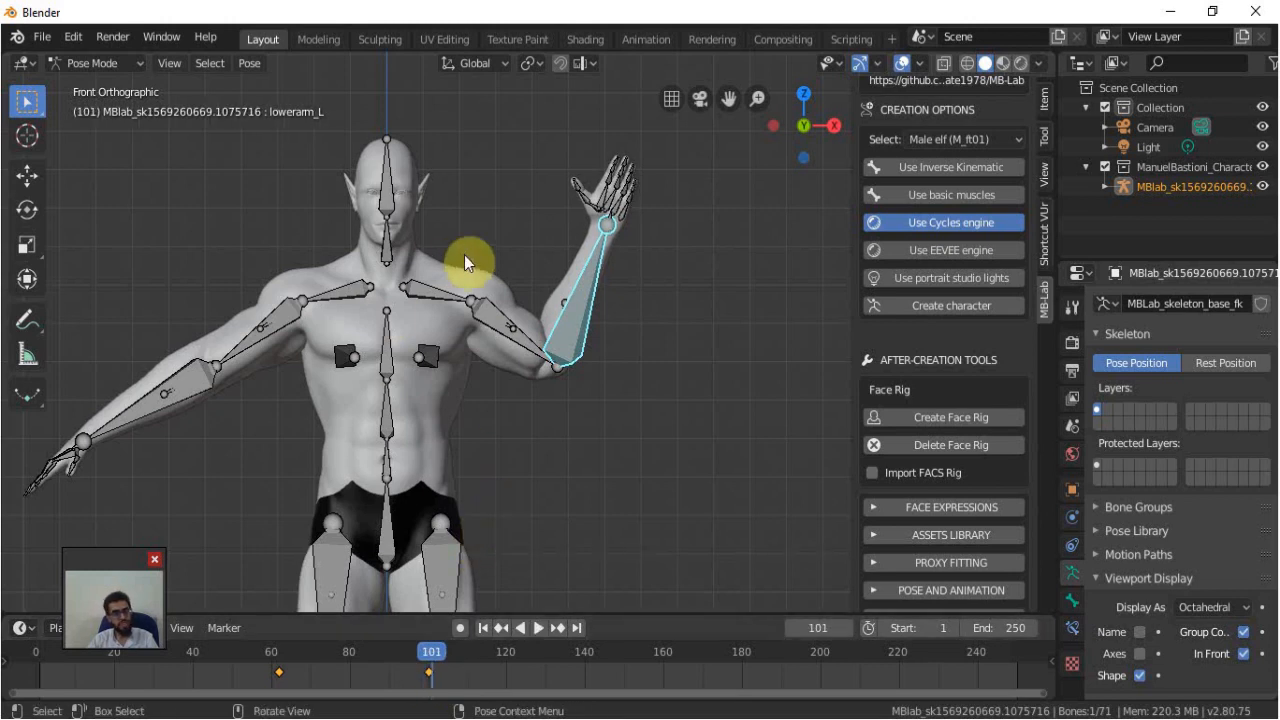
# Select the left clavicle bone and turn off the skeleton's in-front display.
pyautogui.click(433, 305)
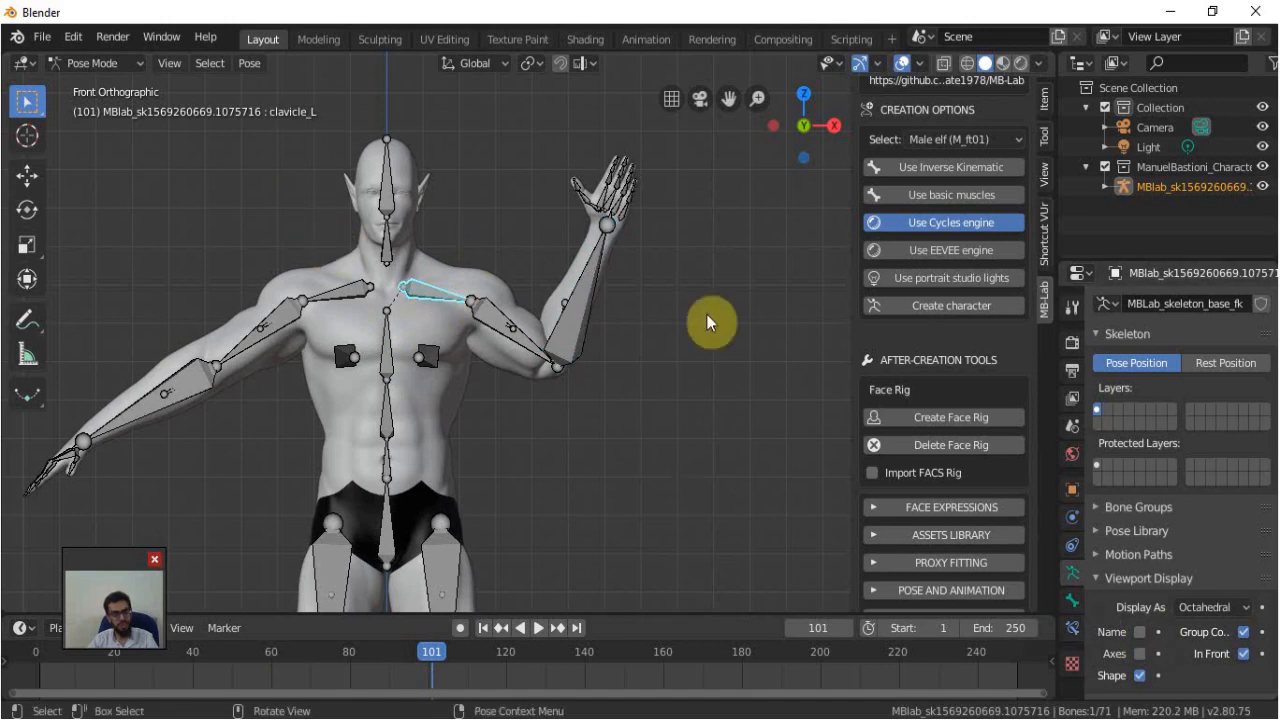
pyautogui.click(1243, 653)
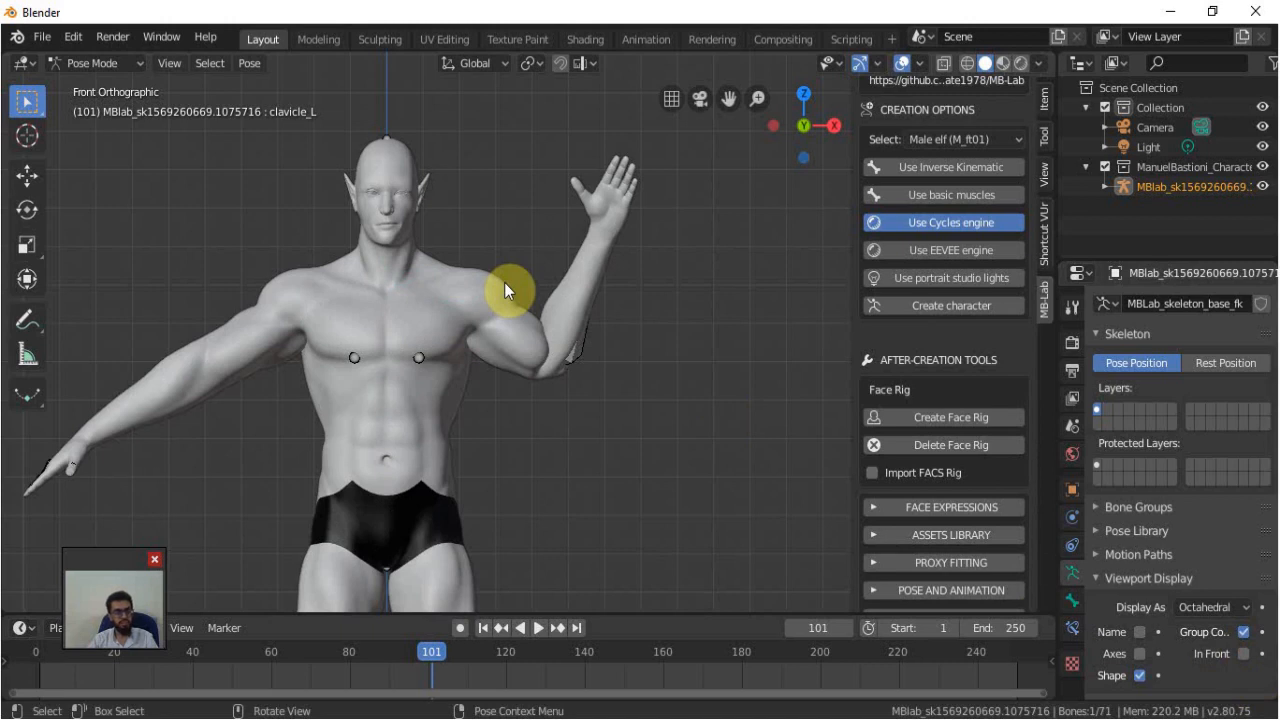
pyautogui.scroll(-2, 527, 300)
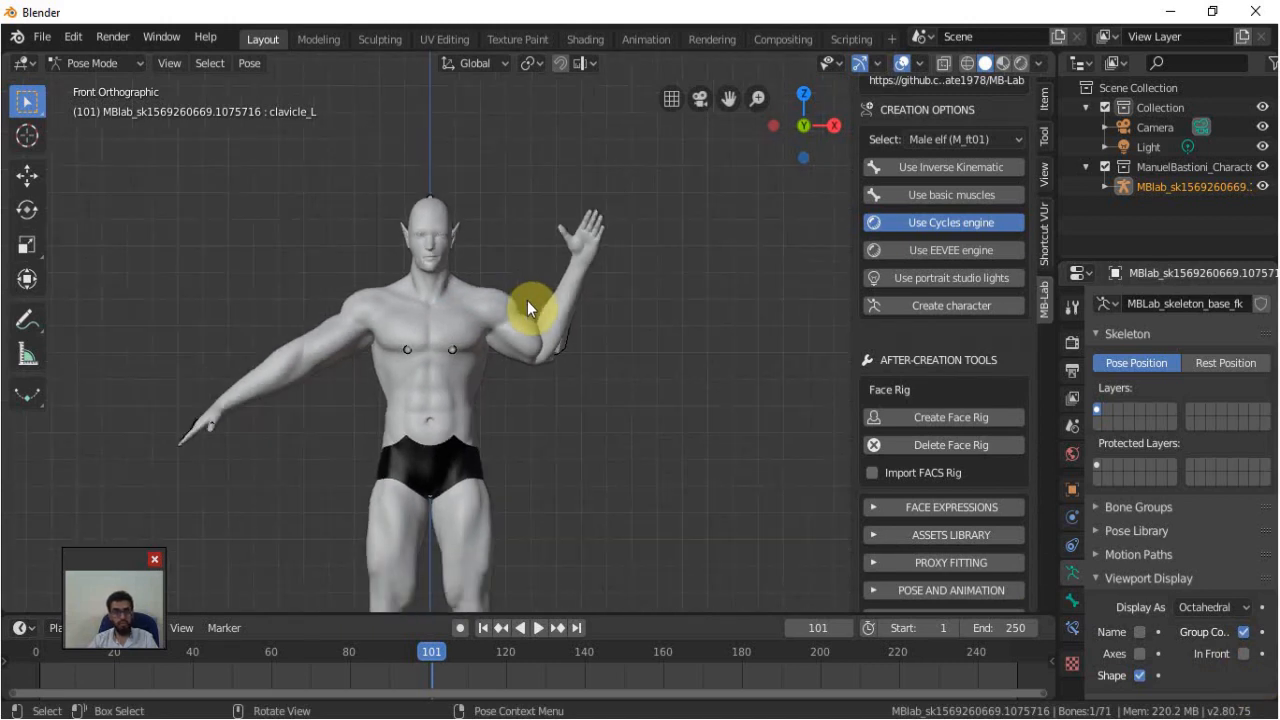